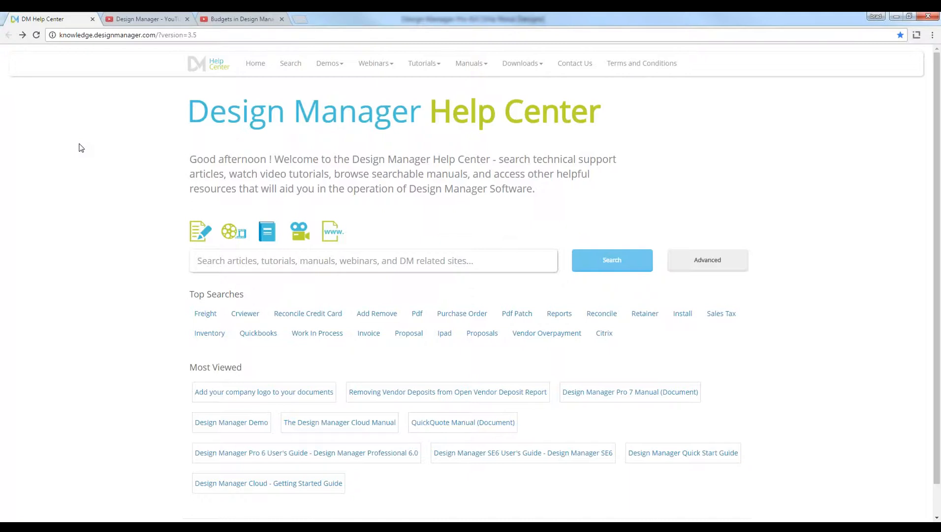
Step: Open the recorded webinars page of the Design Manager Help Center and view the Design Manager YouTube channel
left_click_drag(428, 108, 602, 110)
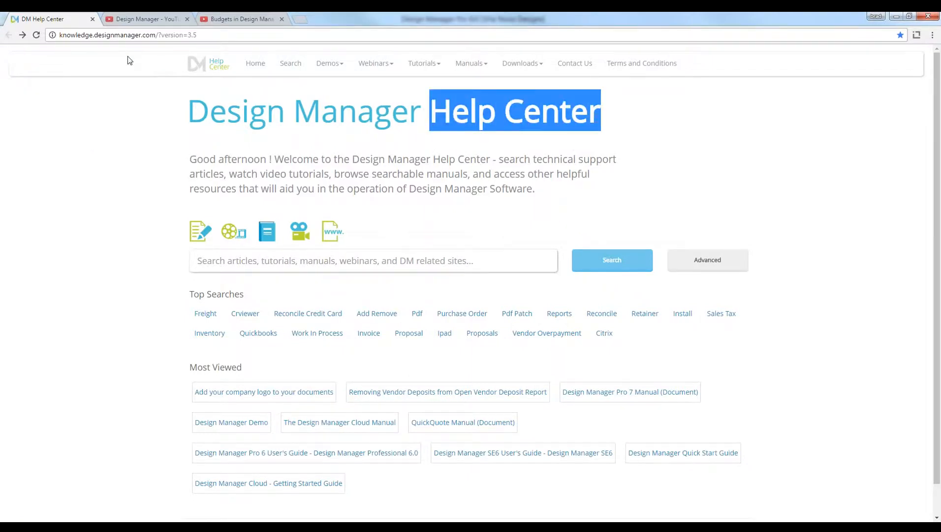
left_click_drag(60, 35, 156, 35)
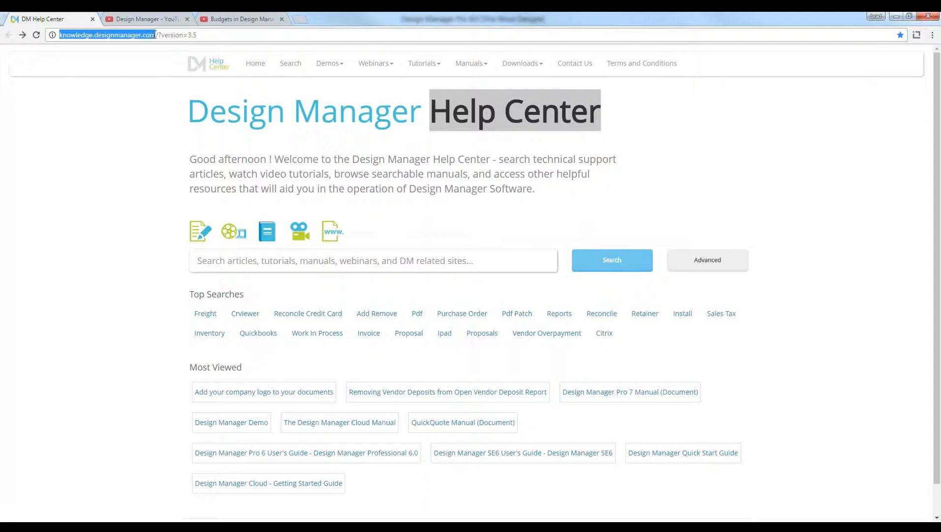
left_click(389, 63)
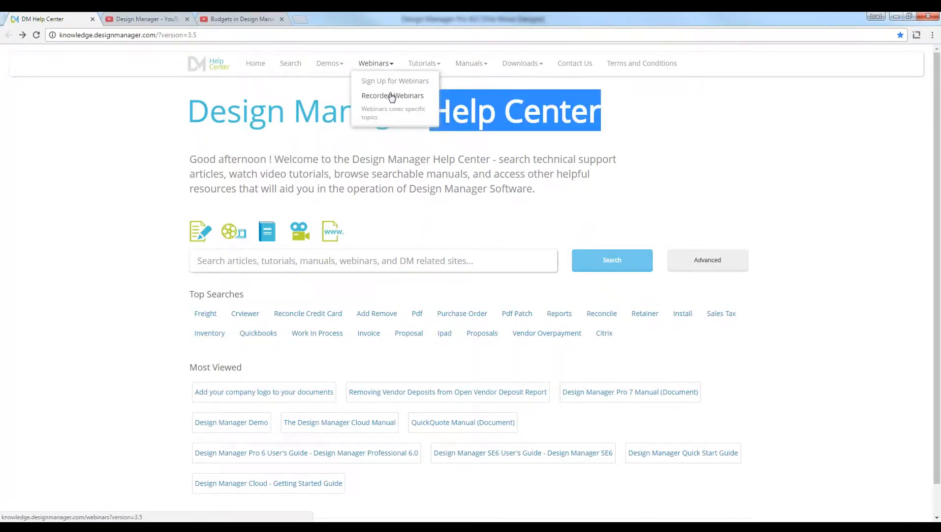
left_click(392, 95)
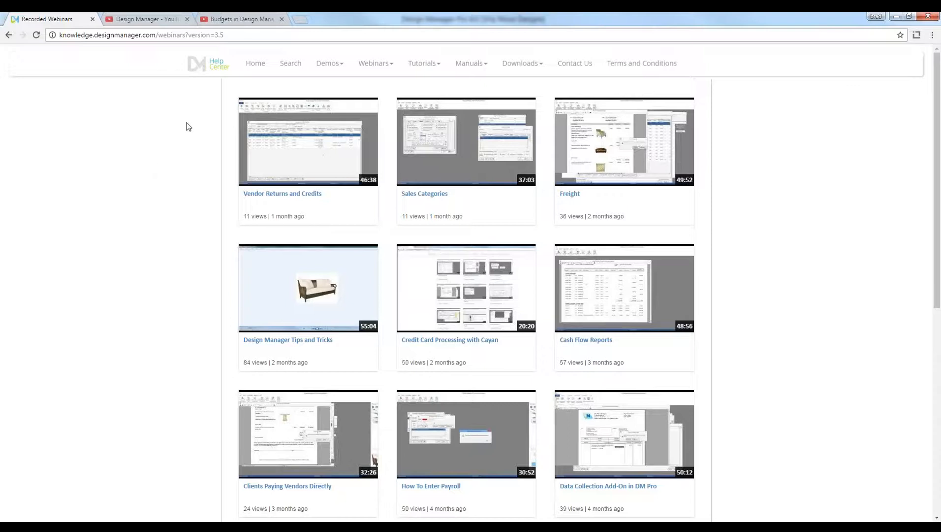
left_click(161, 20)
left_click_drag(156, 35, 217, 37)
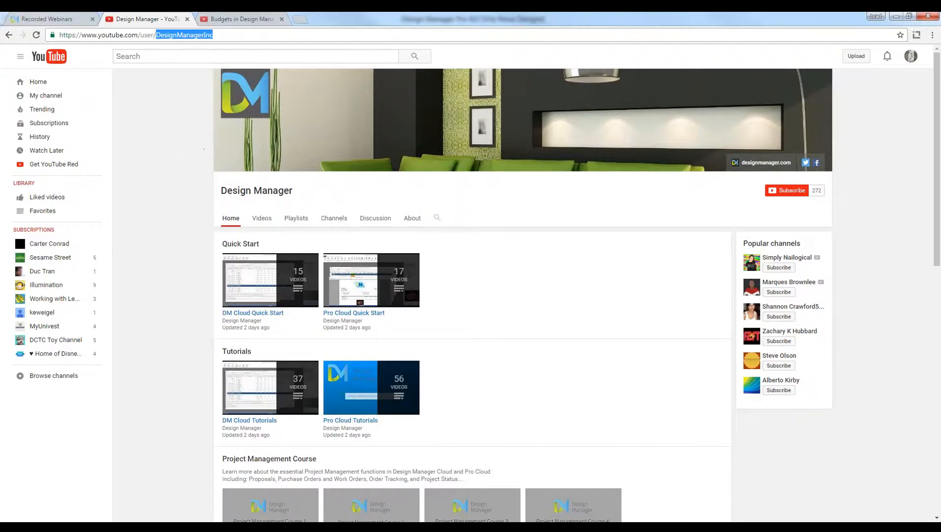
Step: Switch to Design Manager Pro, open the projects list and select the Pocono Home project (HIL01)
left_click(348, 528)
left_click(245, 18)
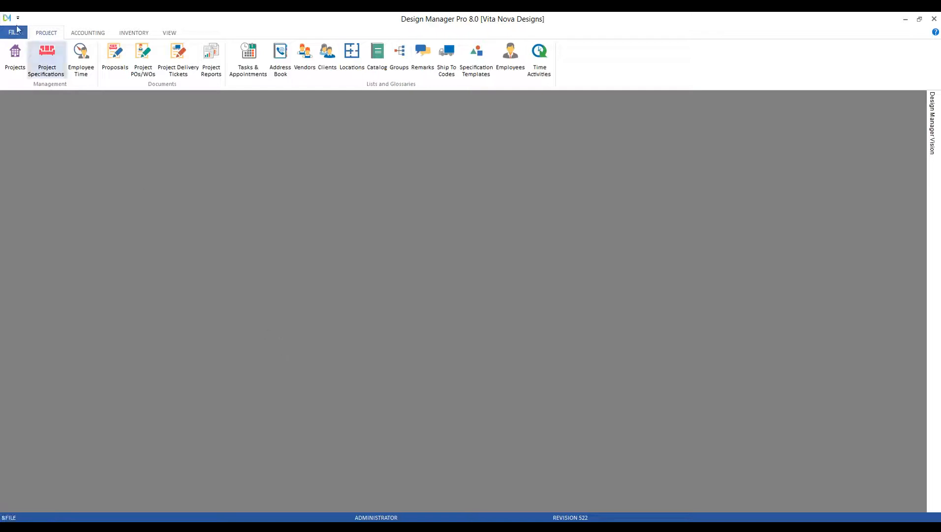
left_click(15, 58)
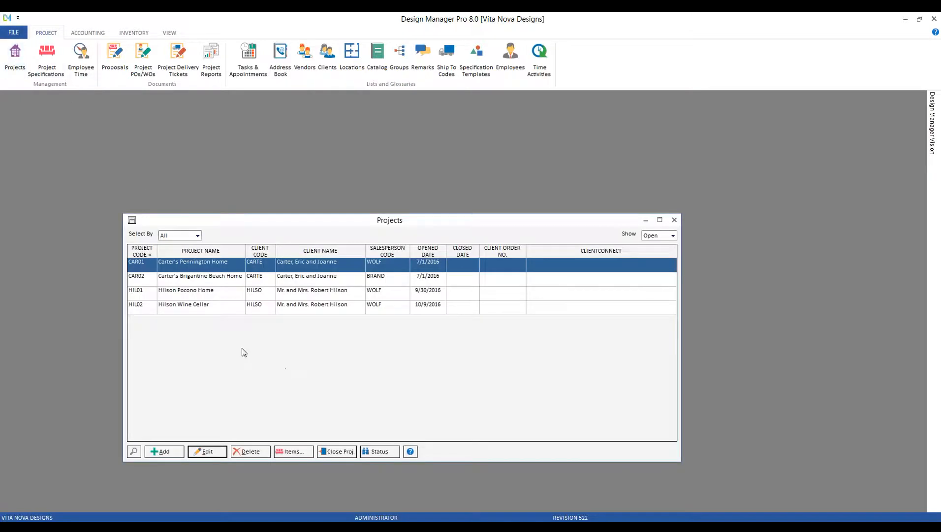
left_click(214, 293)
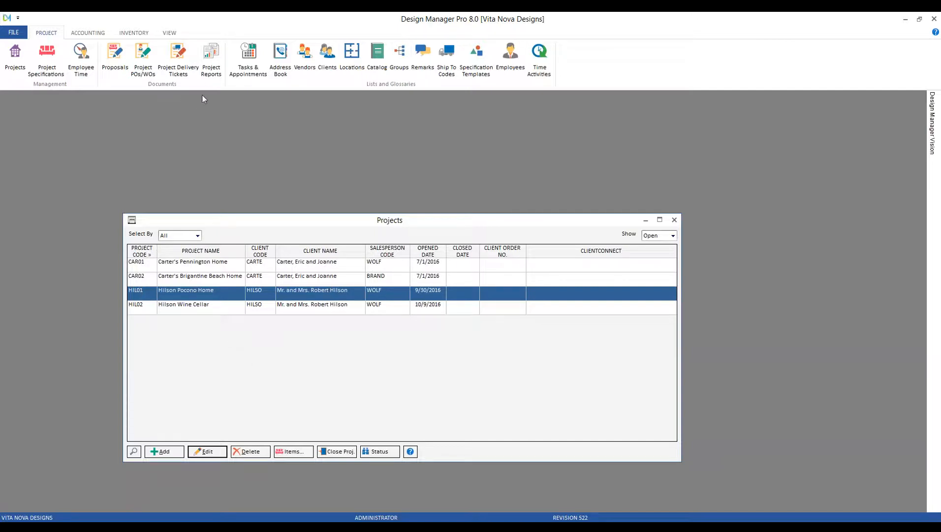
Step: Examine the Project Management reports, highlighting Budget Analysis (Project Level), and close the reports window
left_click(213, 54)
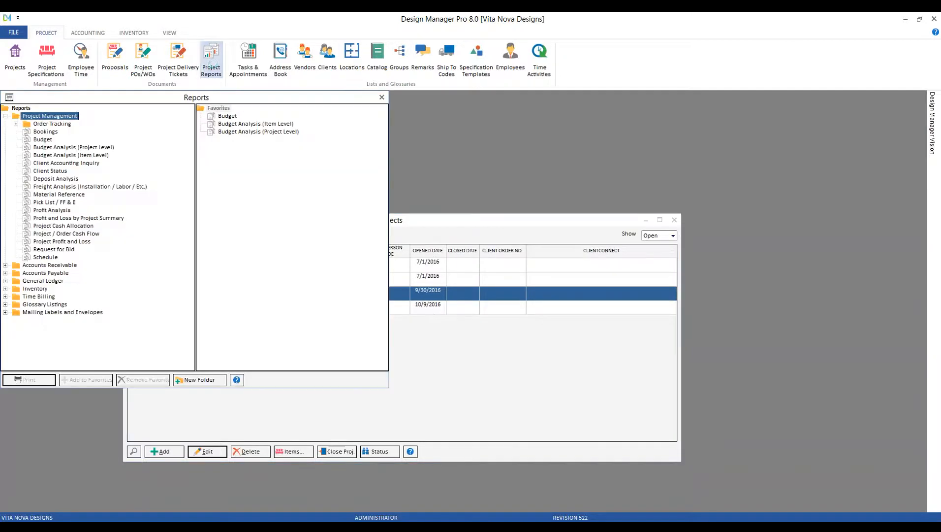
left_click(71, 146)
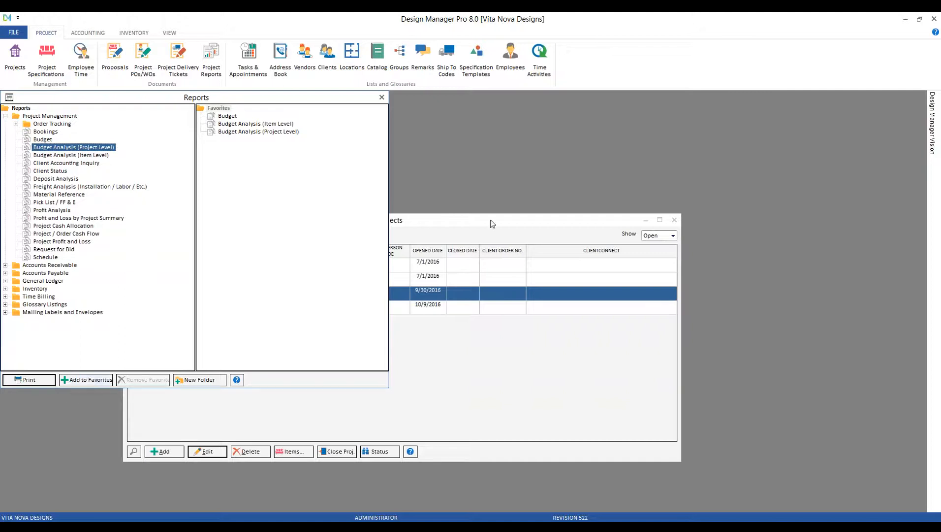
left_click(382, 97)
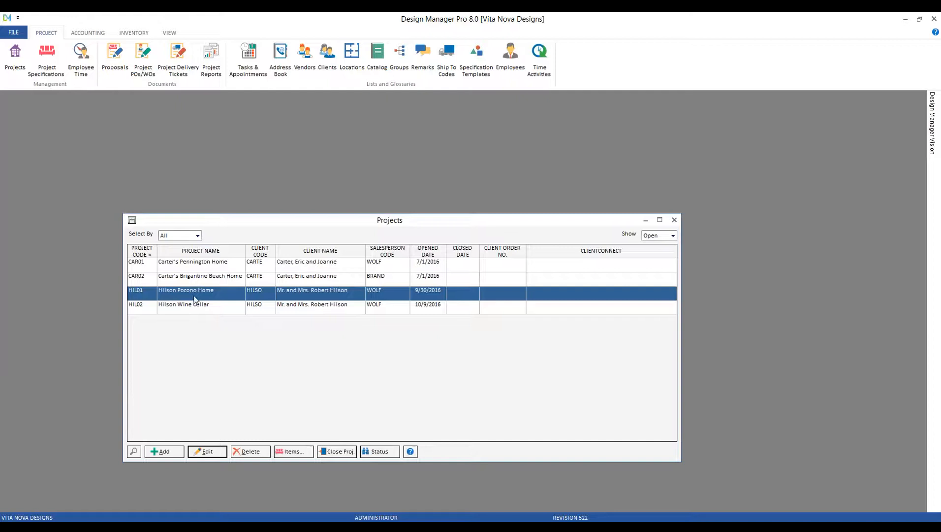
Step: Open the Pocono Home project (HIL01) for editing and show its budget entries
left_click(214, 455)
left_click_drag(189, 101, 294, 146)
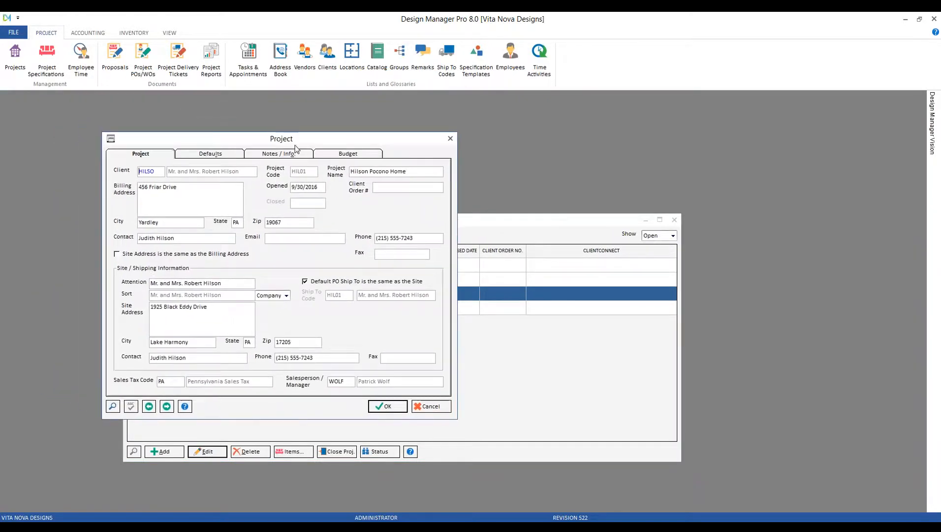
left_click(363, 157)
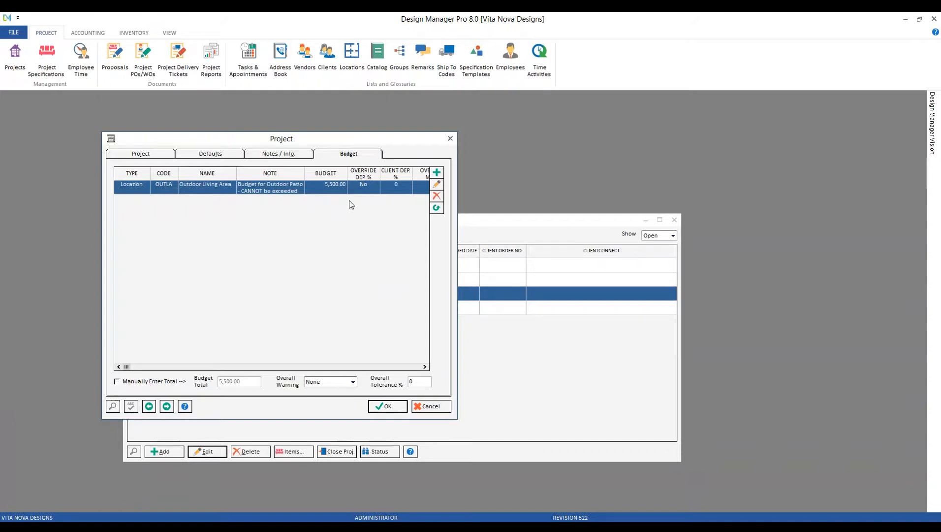
Step: Review the Outdoor Living Area budget's note, merchandise and freight amounts, actions and tolerances, and close it without saving
left_click(437, 184)
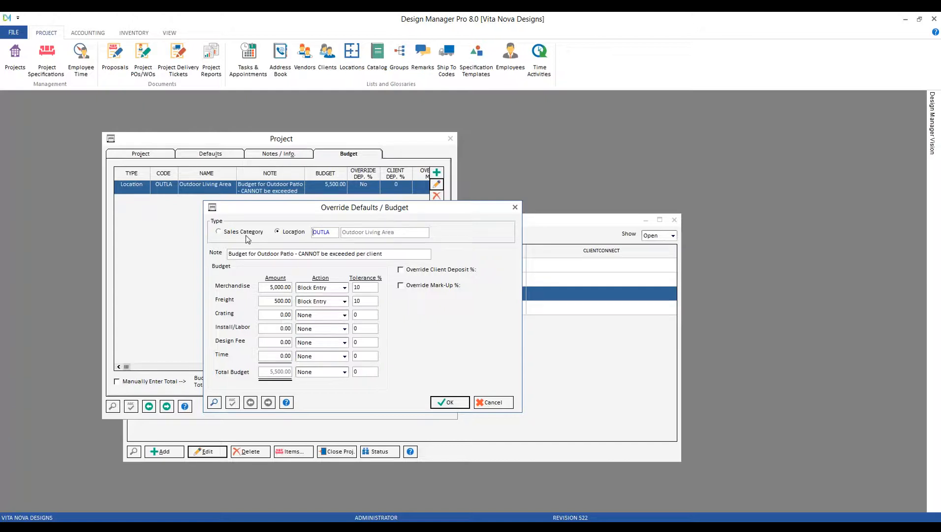
left_click_drag(394, 254, 176, 262)
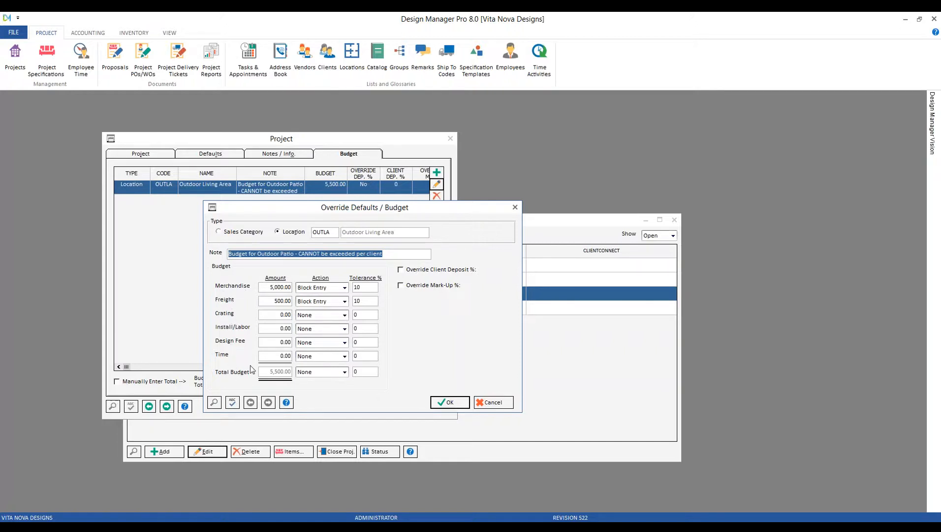
left_click(264, 286)
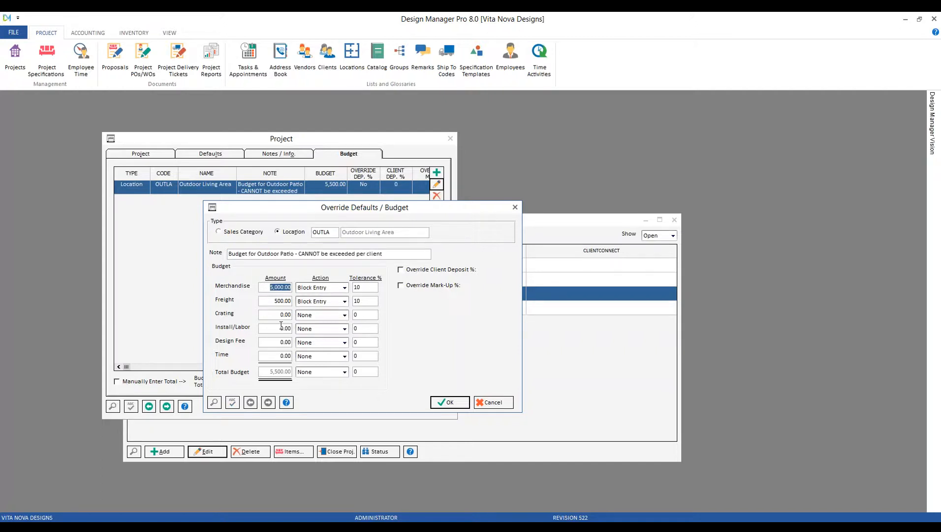
left_click(268, 301)
left_click(345, 289)
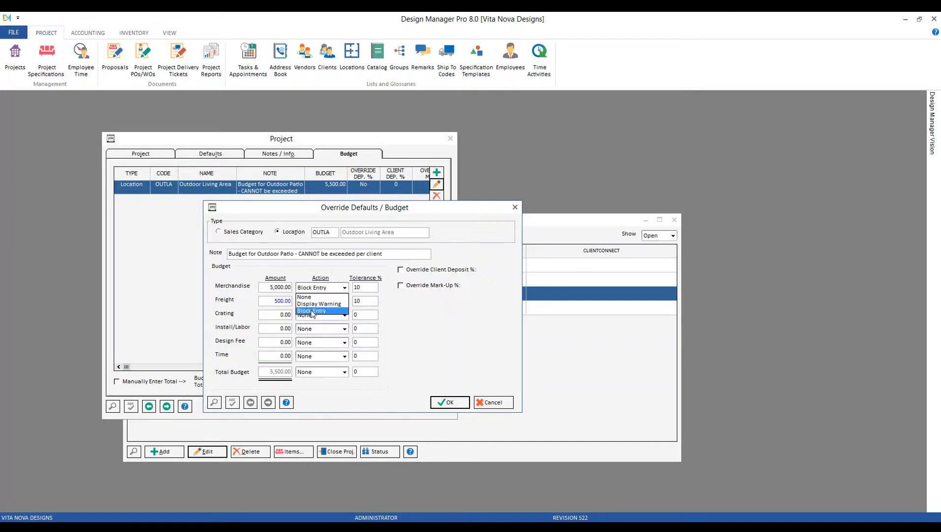
left_click(316, 311)
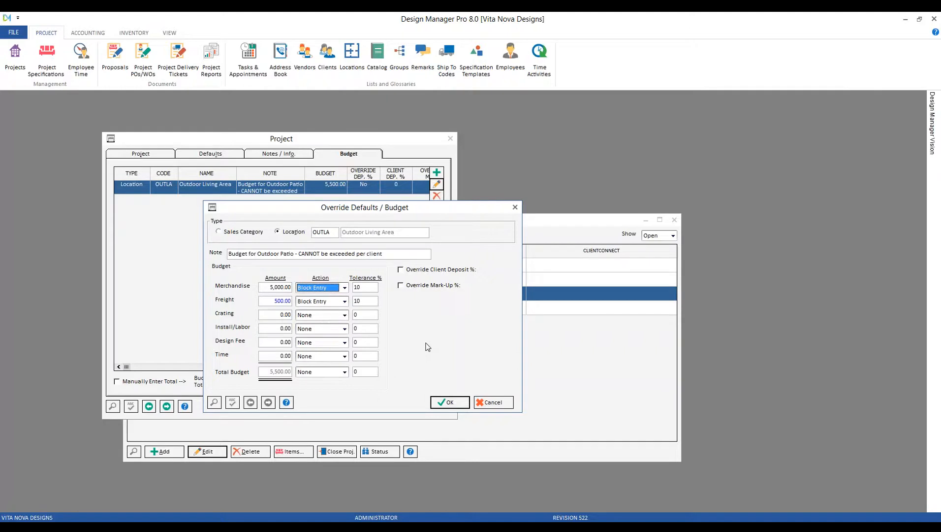
left_click_drag(298, 254, 382, 254)
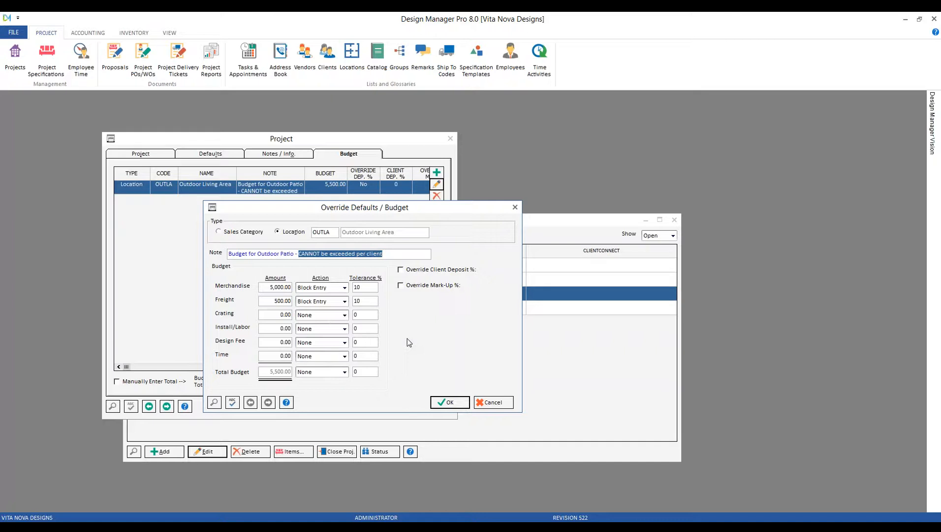
left_click(367, 288)
left_click(367, 301)
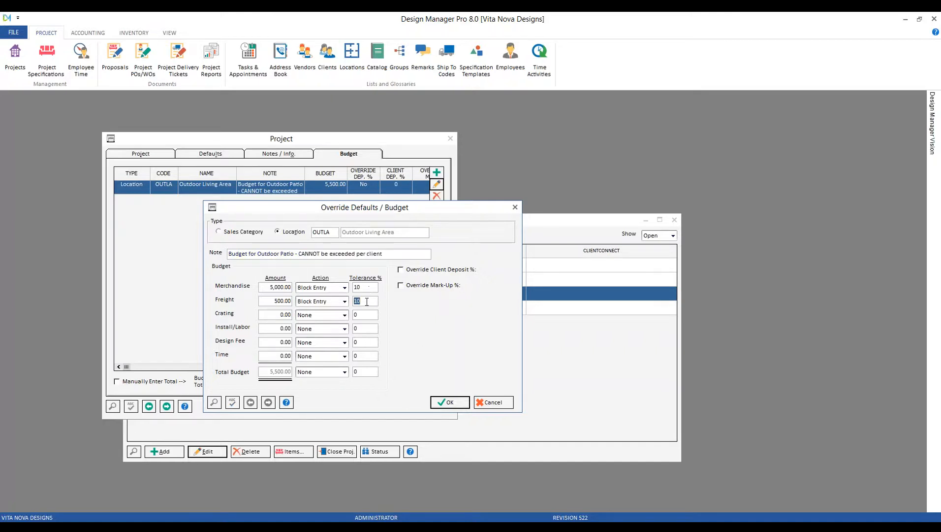
left_click(367, 288)
left_click(492, 403)
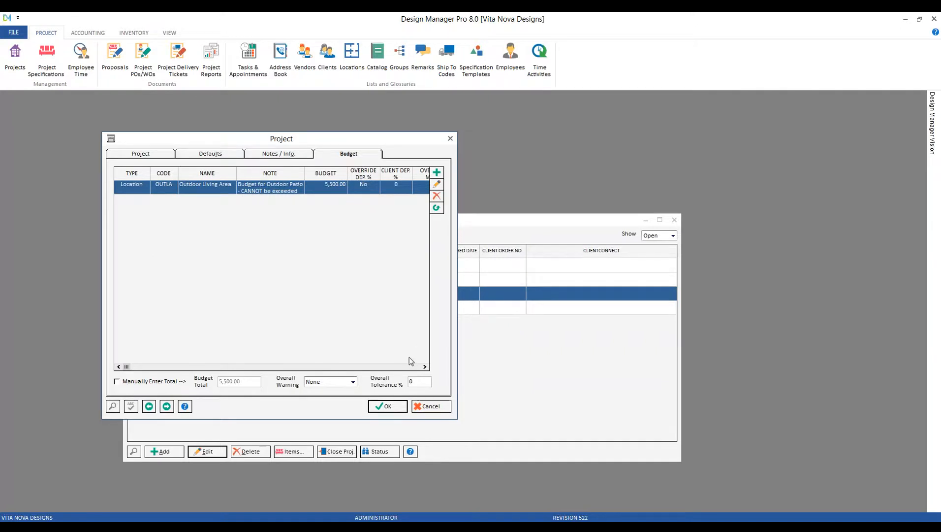
Step: Add a budget entry of type Location and assign it to Guest Bedroom 1 (GBED1)
left_click(436, 175)
left_click_drag(185, 137, 465, 210)
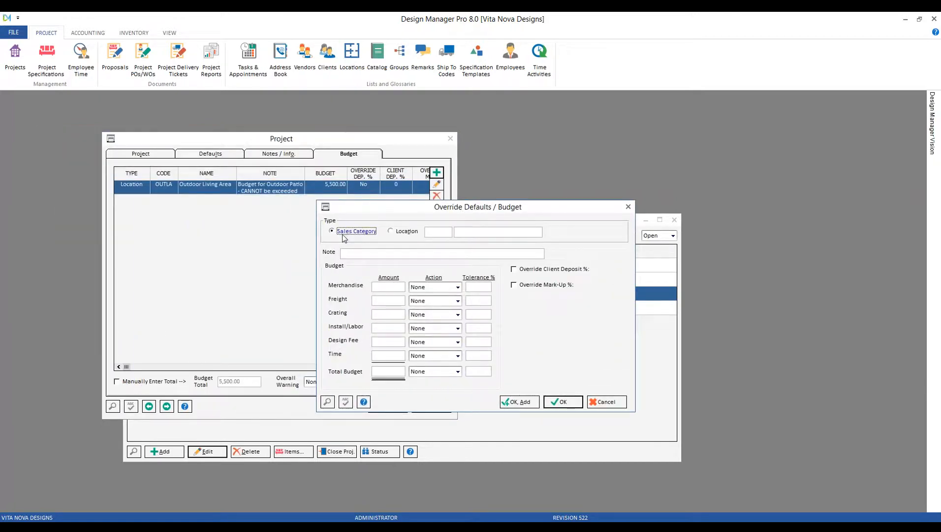
left_click(407, 234)
left_click(327, 401)
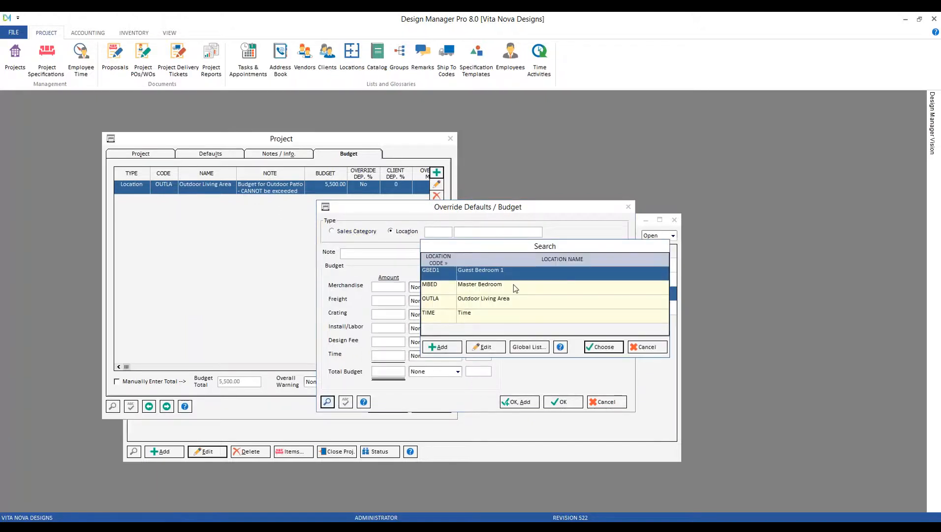
left_click(604, 347)
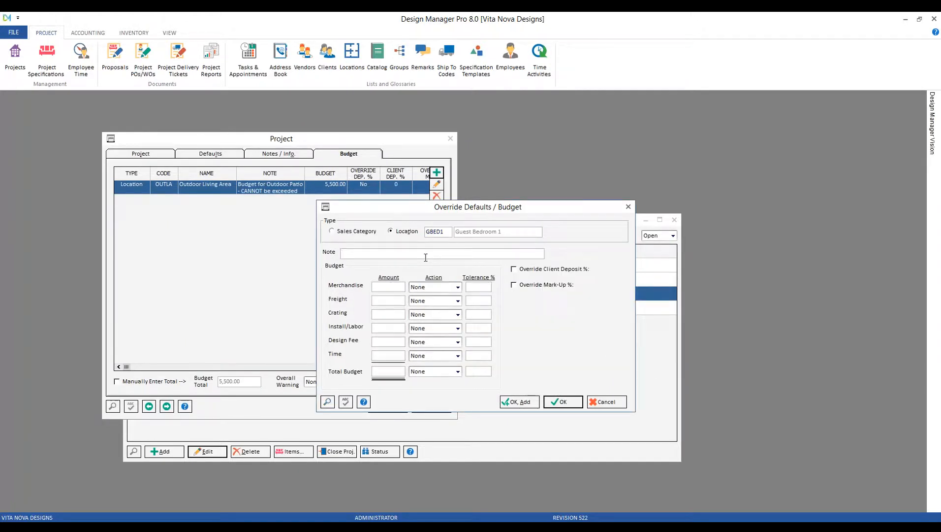
Step: Enter the note "budget for guest bedroom with warning" for the Guest Bedroom 1 budget
type("budget for guest bedroom with warming")
key("BackSpace")
key("BackSpace")
key("BackSpace")
key("BackSpace")
type("ning")
Step: Budget 10,000 for merchandise with 0% tolerance and 1,000 for freight, both with Display Warning, and save with another new entry started
type("10000")
key("Tab")
key("Down")
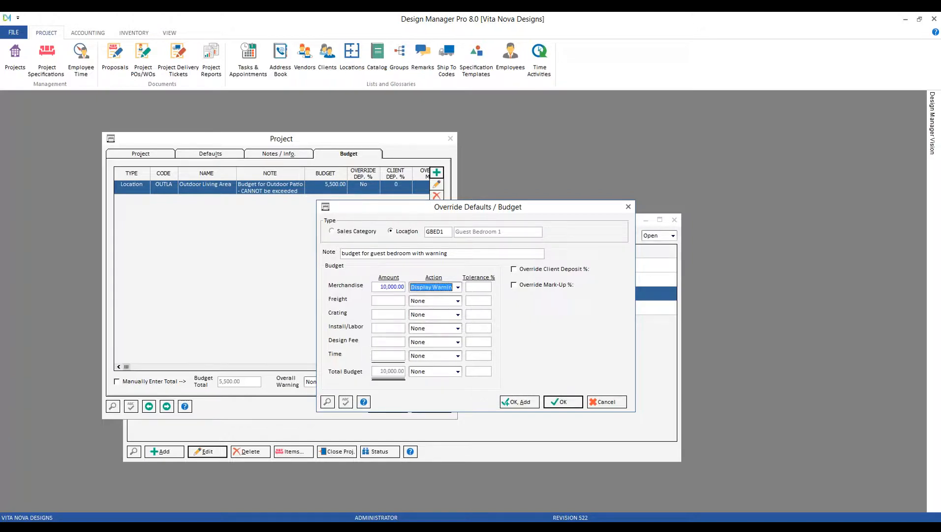
key("Tab")
type("0")
key("Tab")
type("100")
key("Tab")
key("Down")
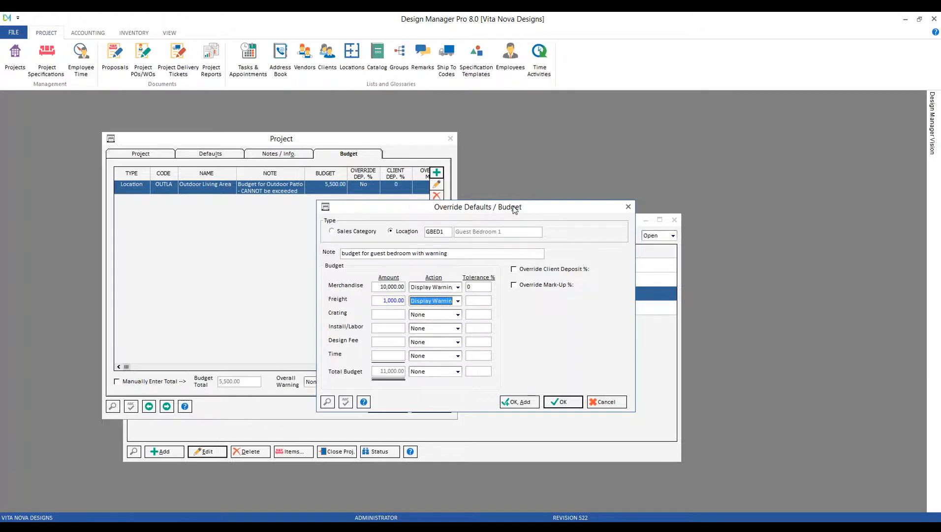
left_click(527, 406)
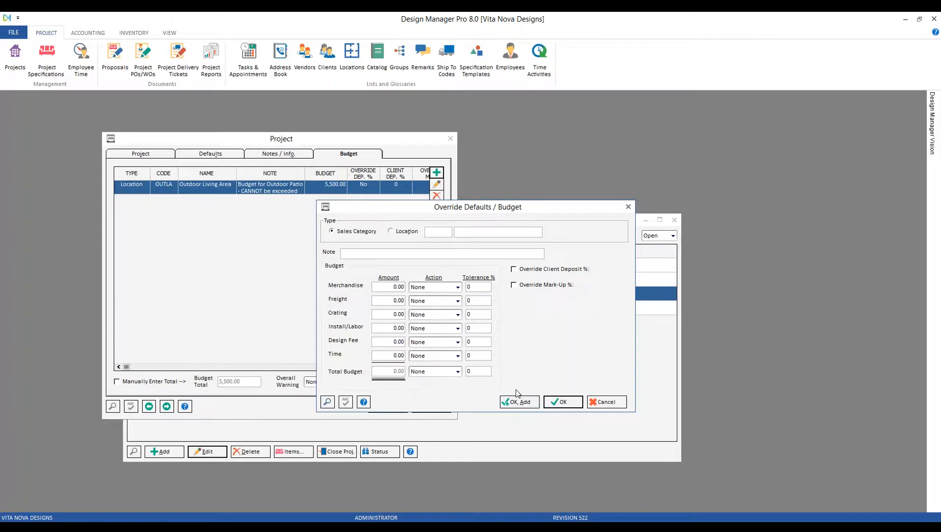
Step: Assign the new budget entry to the Time location and enter the note "budget for design time with warning"
left_click(404, 232)
left_click(328, 401)
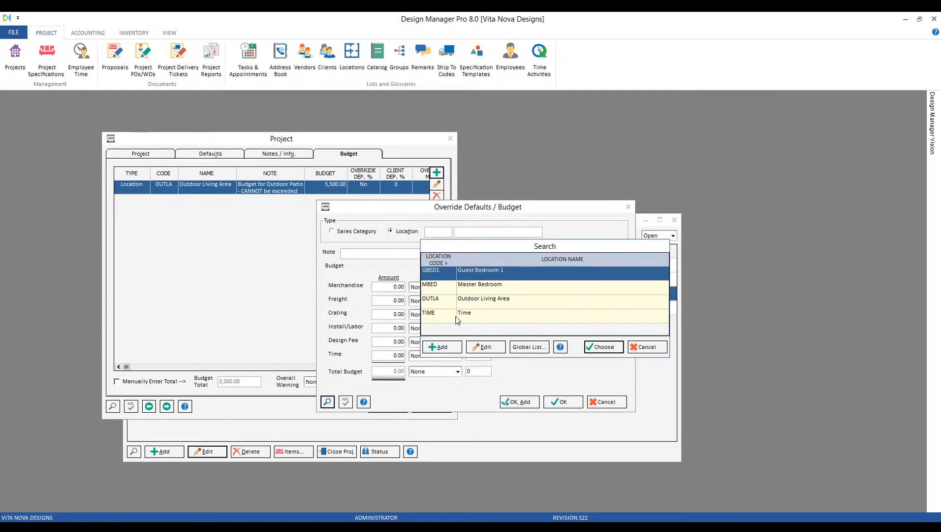
left_click(458, 319)
left_click(597, 347)
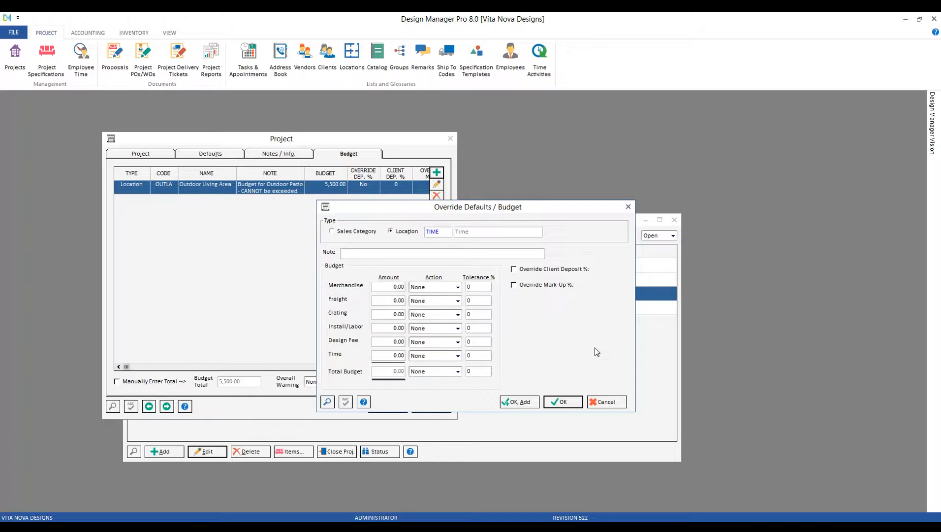
left_click(428, 253)
type("budget for design time with wai")
type("ning")
Step: Budget 2,500 for time with the Display Warning action, and save with another new entry started
left_click(393, 355)
type("2500")
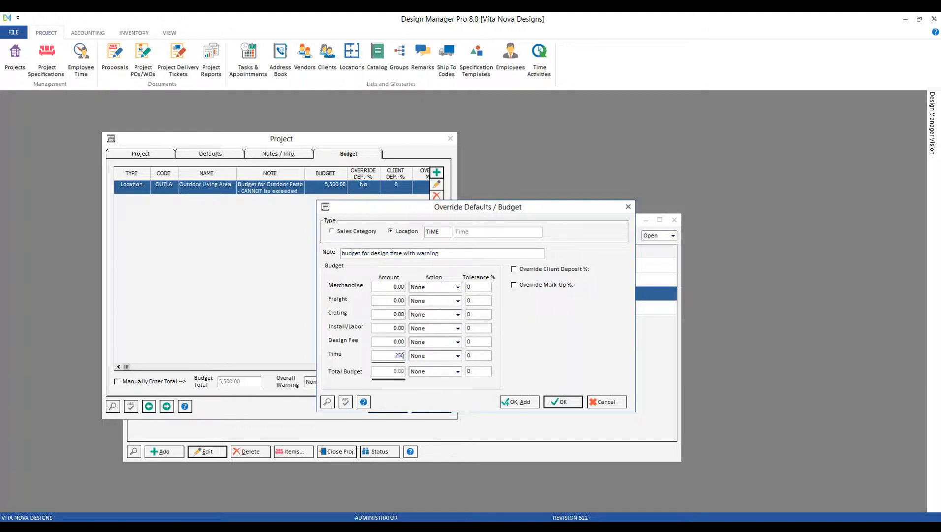
key("Tab")
key("Down")
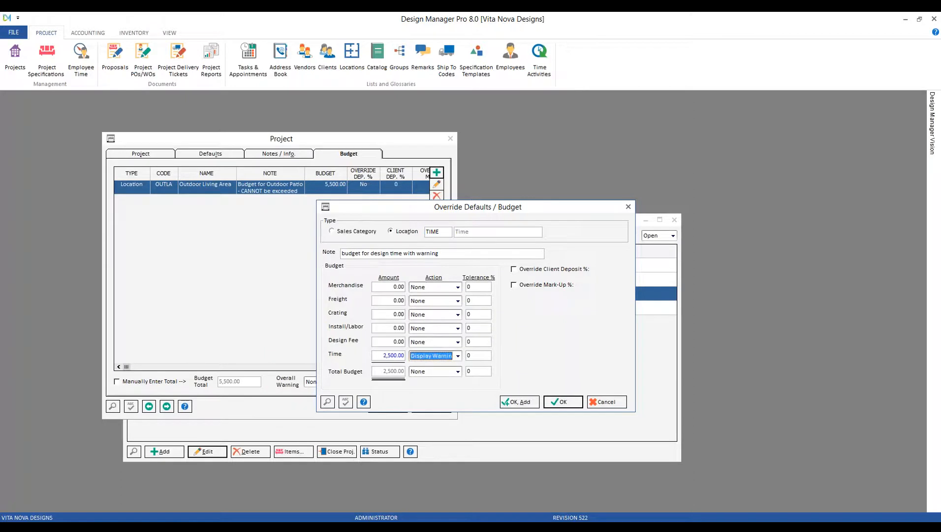
left_click(517, 404)
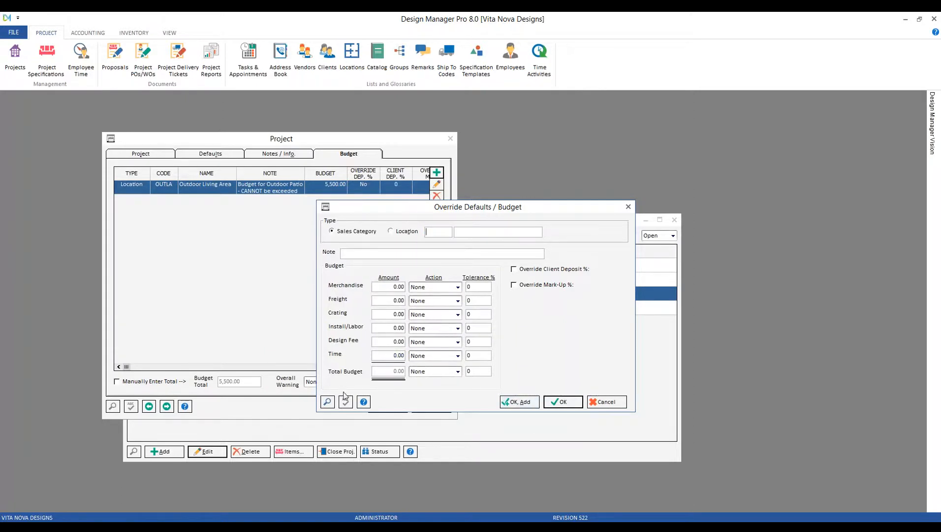
Step: Assign the new budget entry to the Furniture (FURN) sales category and begin its note
left_click(327, 402)
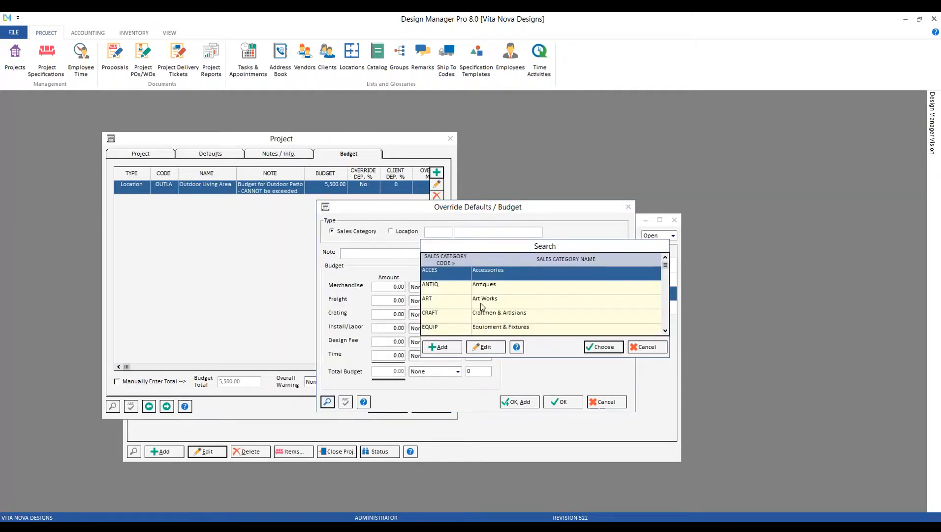
scroll(480, 303, "down", 1)
left_click(496, 319)
scroll(461, 308, "down", 1)
left_click(453, 329)
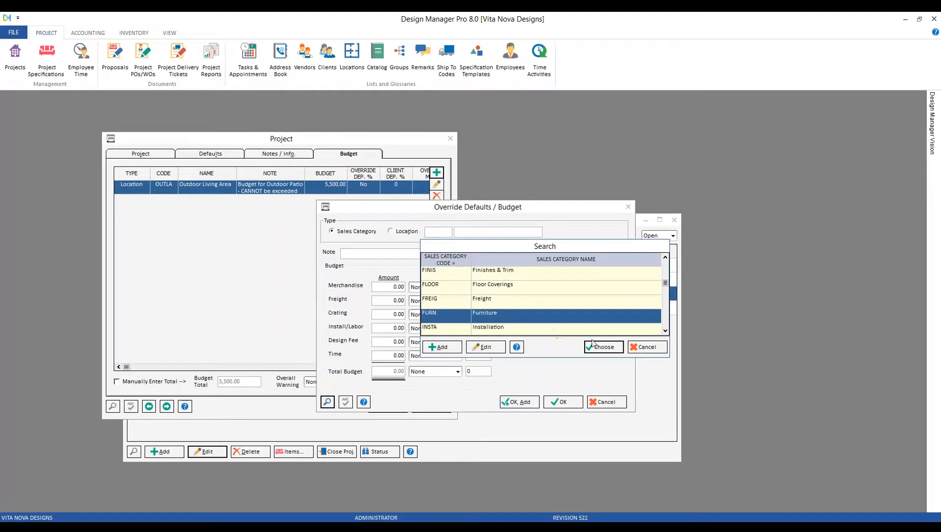
left_click(601, 347)
left_click(426, 257)
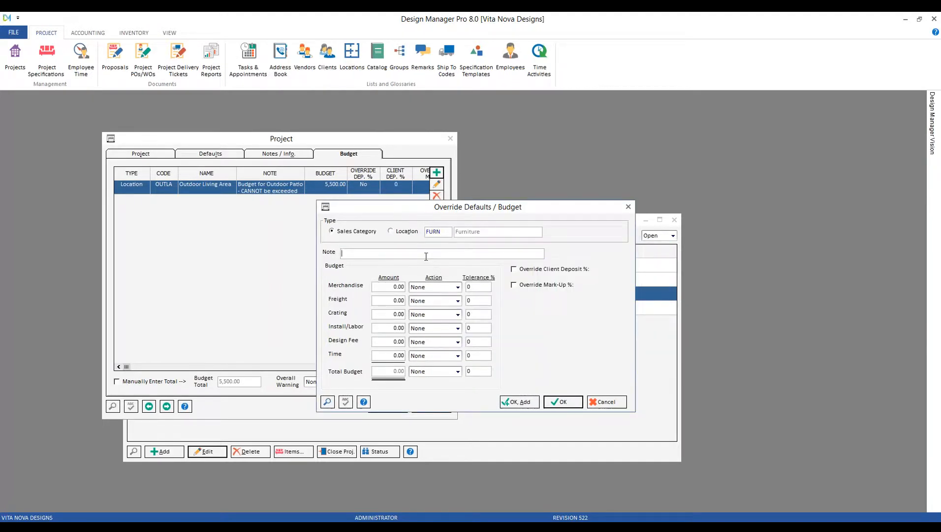
Step: Enter the note "overall furniture budget" and budget 15,000 for merchandise with the Display Warning action
type("overall furniture budget")
key("Tab")
type("15000")
key("Tab")
key("Down")
key("Tab")
Step: Budget 1,500 for freight with the Display Warning action and save the Furniture budget entry
key("Tab")
type("1500")
key("Tab")
key("Down")
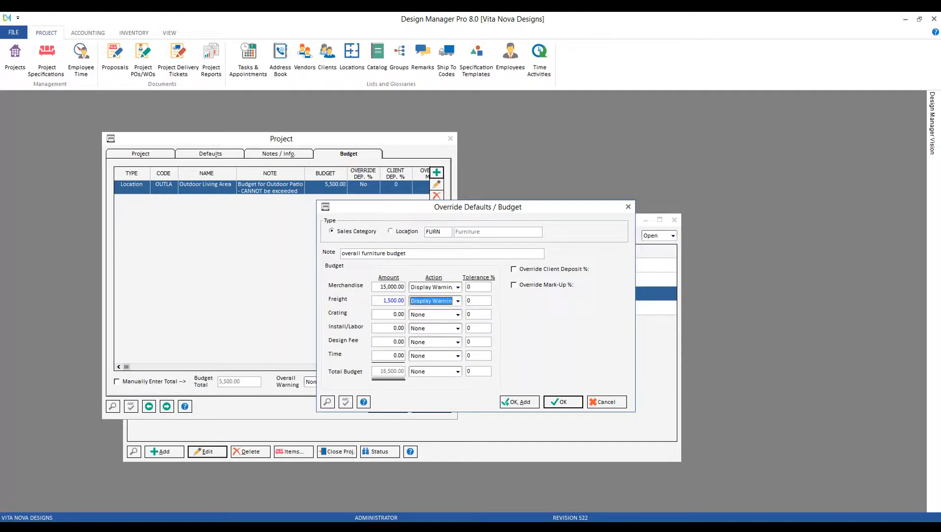
left_click(569, 404)
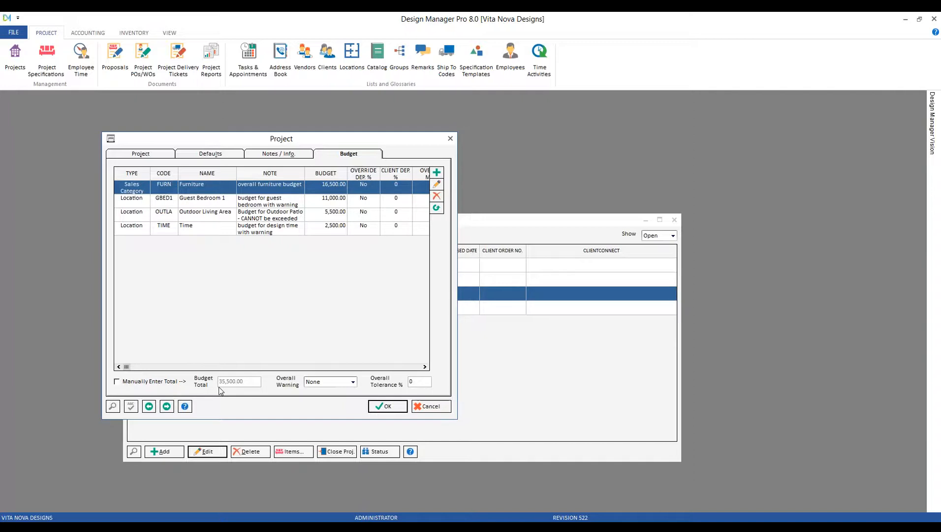
Step: Examine the amounts, names and notes of the Furniture, Guest Bedroom 1, Outdoor Living Area and Time budget entries
left_click(326, 201)
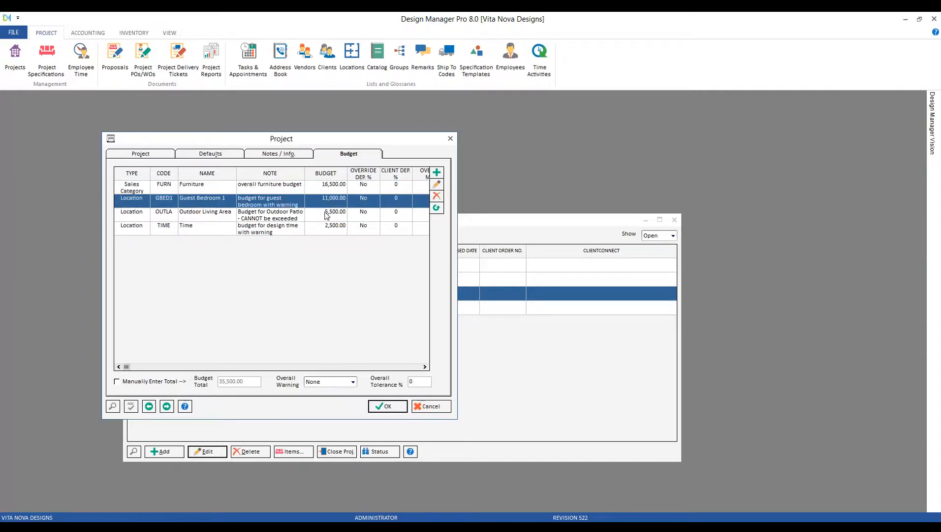
left_click(325, 215)
left_click(326, 229)
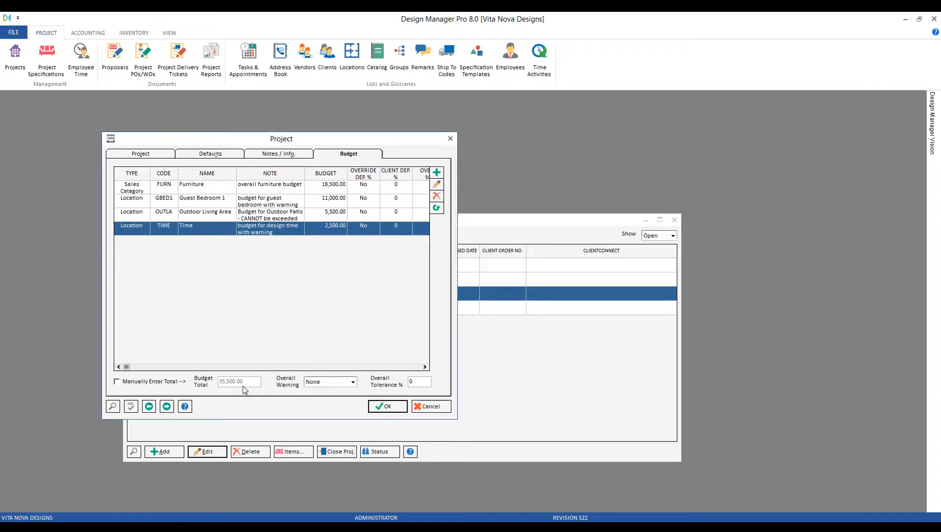
left_click(201, 203)
left_click(199, 228)
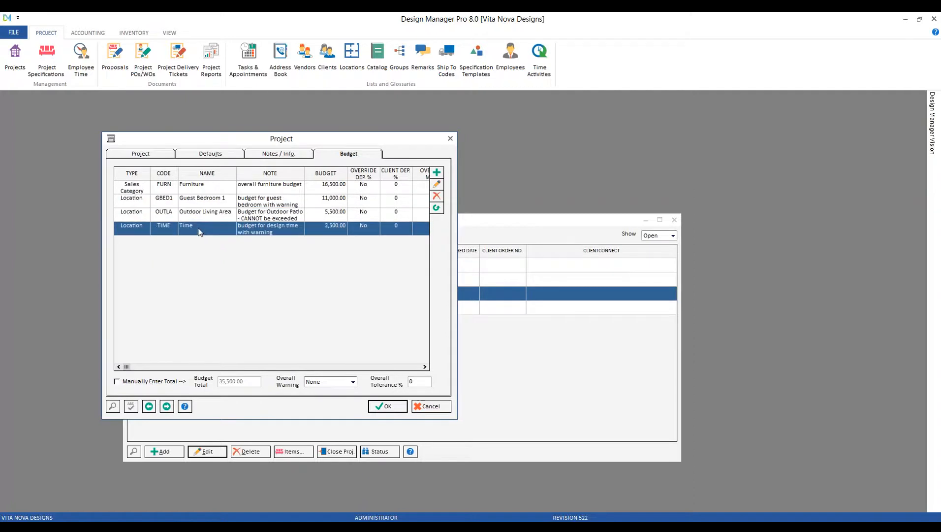
left_click(274, 190)
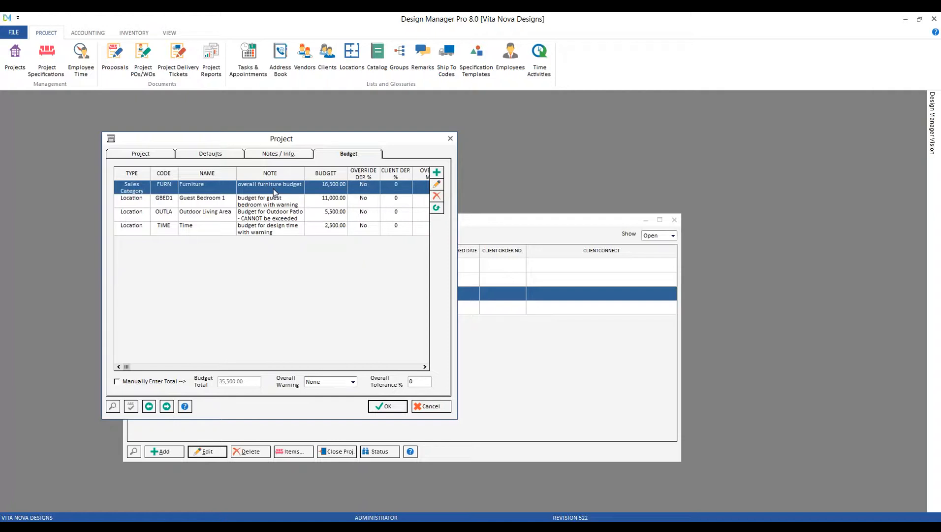
left_click(268, 214)
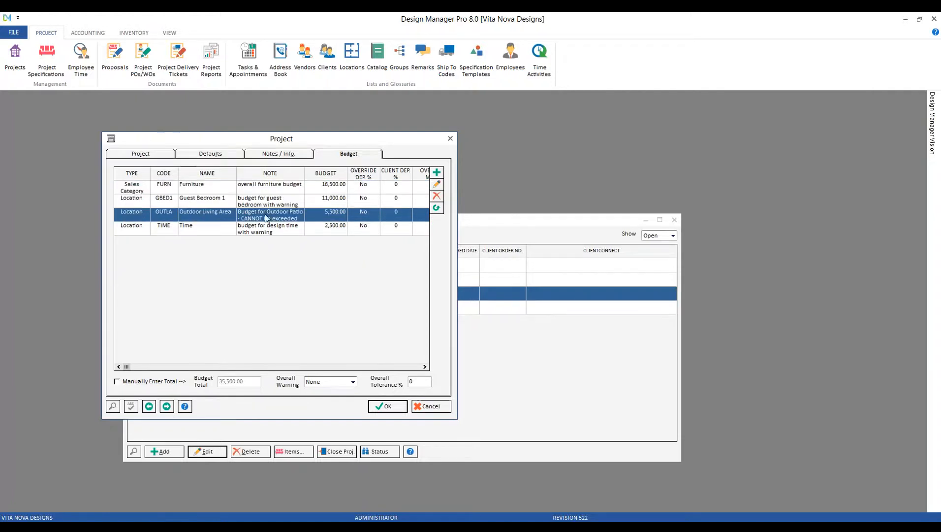
left_click(267, 203)
left_click(266, 213)
Step: Enable manual entry of the project's budget total, set it to 25,000, and choose an overall warning action
left_click(148, 382)
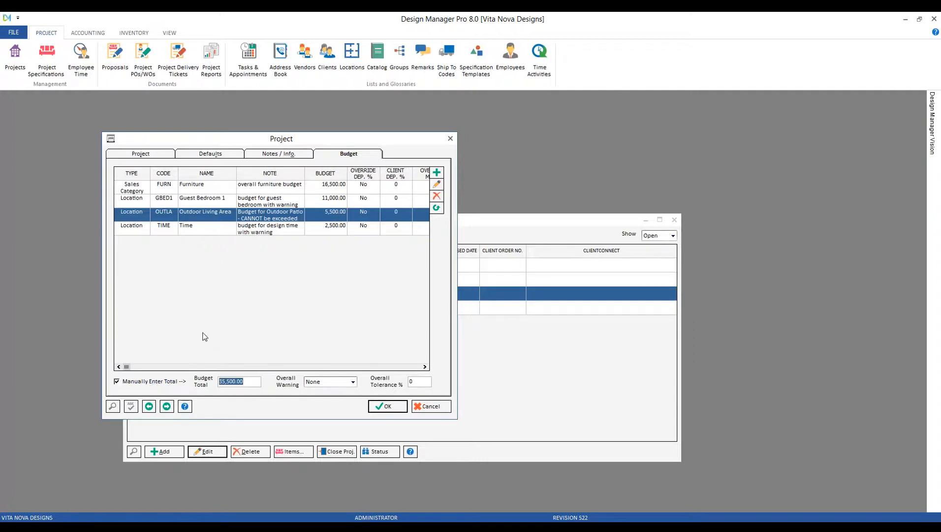
type("25000")
key("Tab")
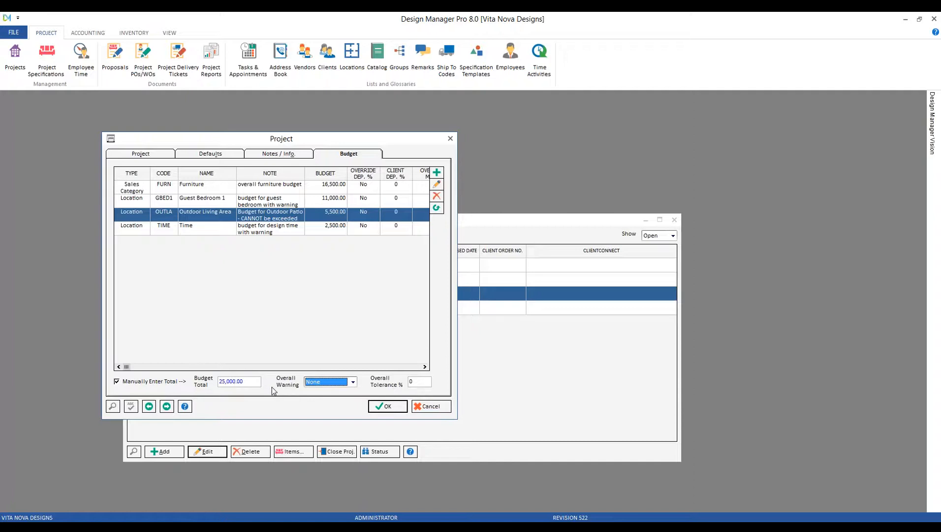
left_click(352, 381)
left_click(338, 405)
Step: Change the first digit of the manual budget total to 3 and save the project
left_click(223, 382)
left_click_drag(223, 382, 218, 383)
type("3")
left_click(398, 407)
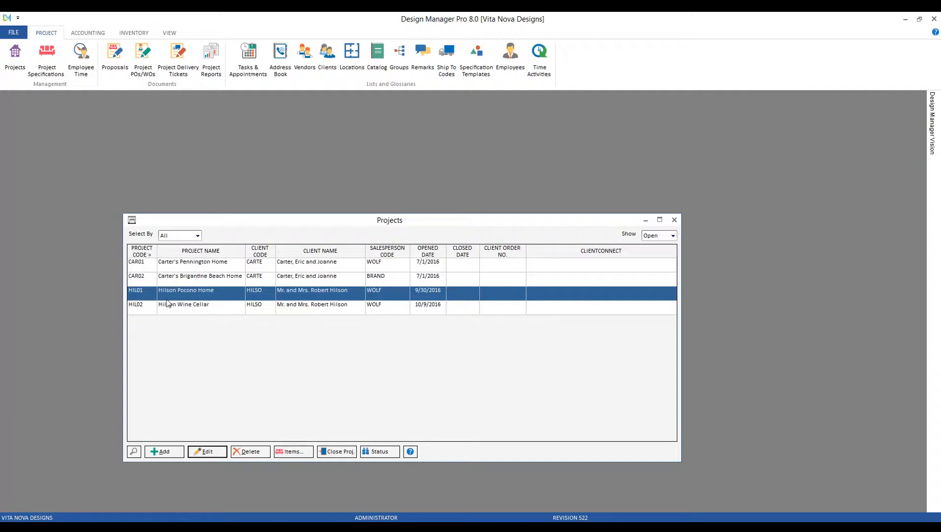
Step: Open the project's item specifications and preview the Budget Analysis (Project Level) report for HIL01 in the Location Summary format
left_click(293, 451)
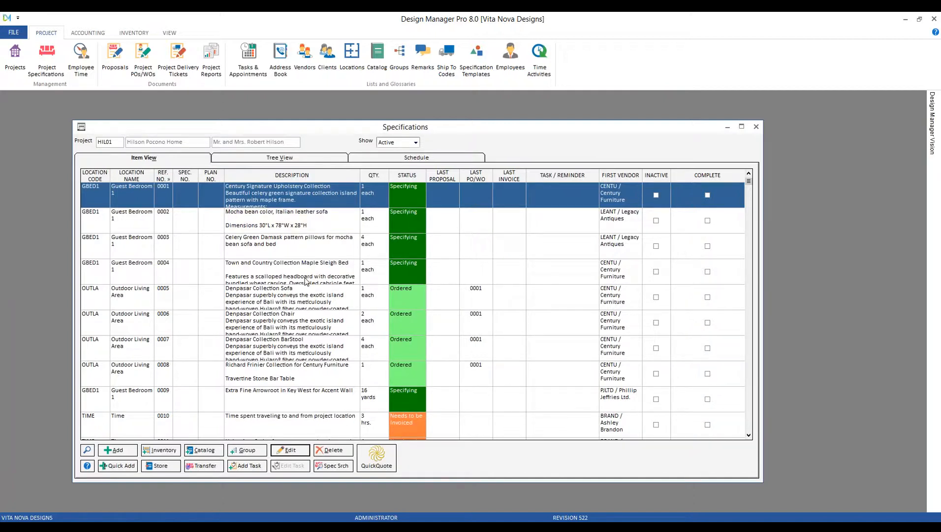
left_click(211, 58)
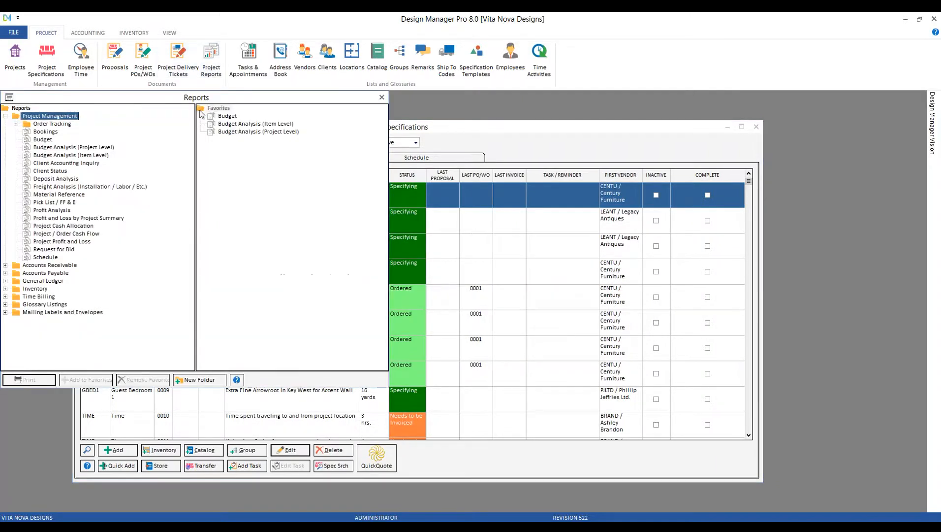
double_click(273, 132)
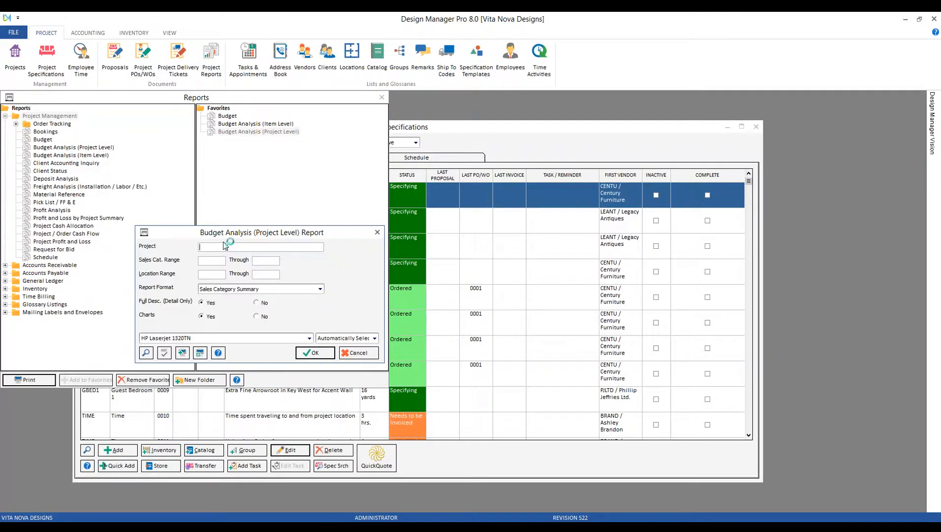
type("HIL01")
key("Tab")
left_click(229, 289)
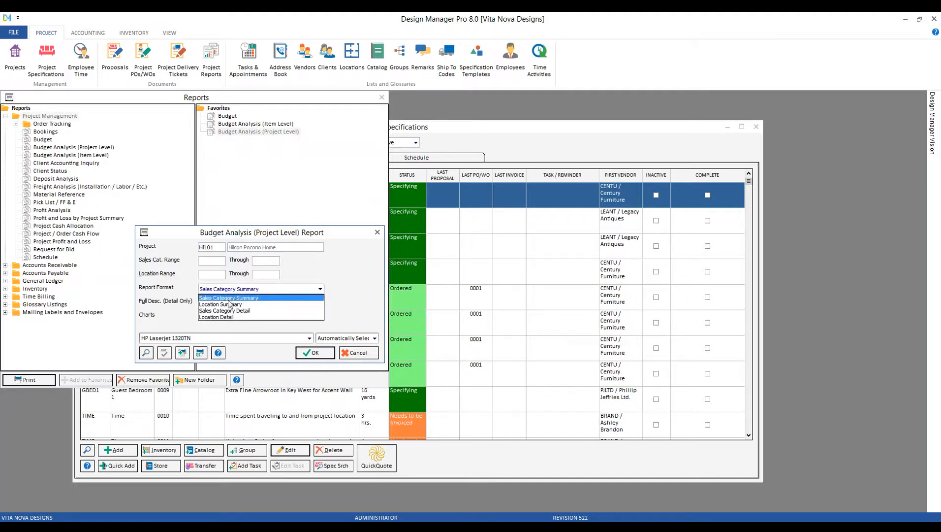
left_click(229, 304)
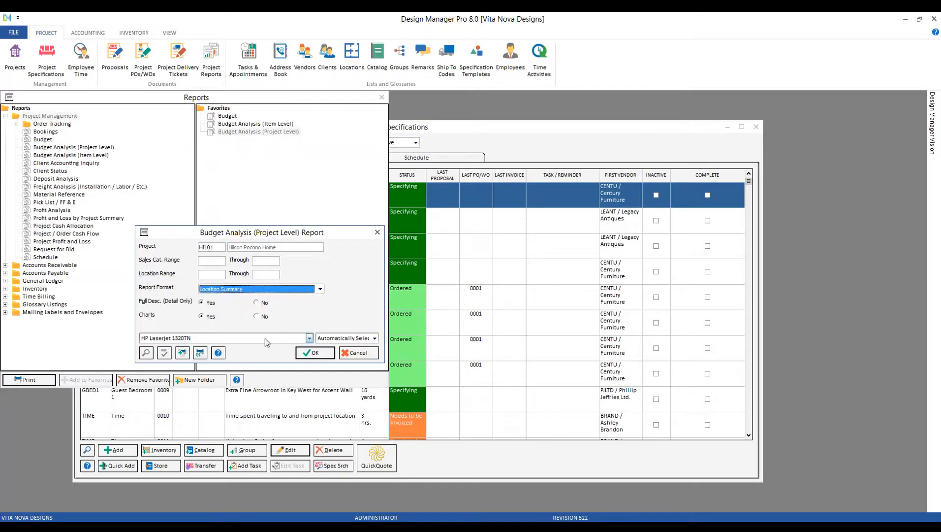
left_click(316, 353)
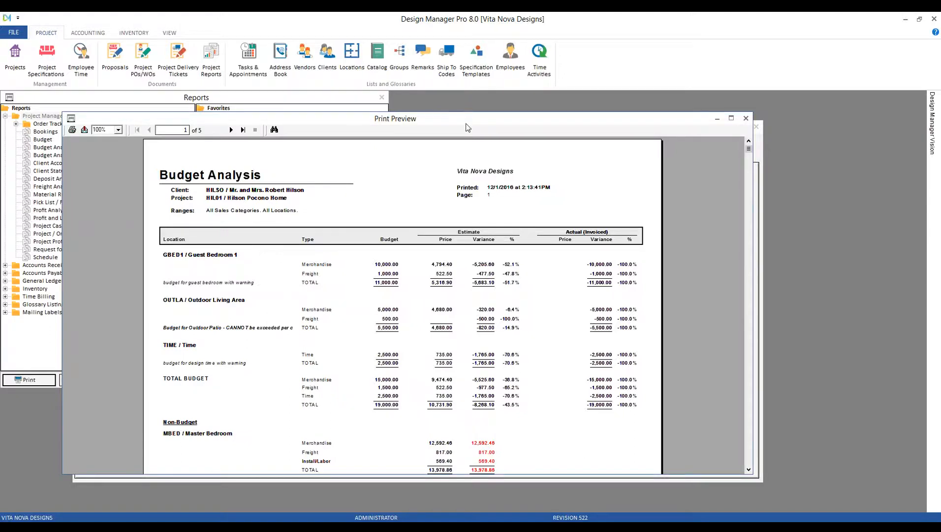
Step: Check the details and estimated prices of item 0001, close it unchanged, and return to the report preview
left_click_drag(460, 121, 589, 128)
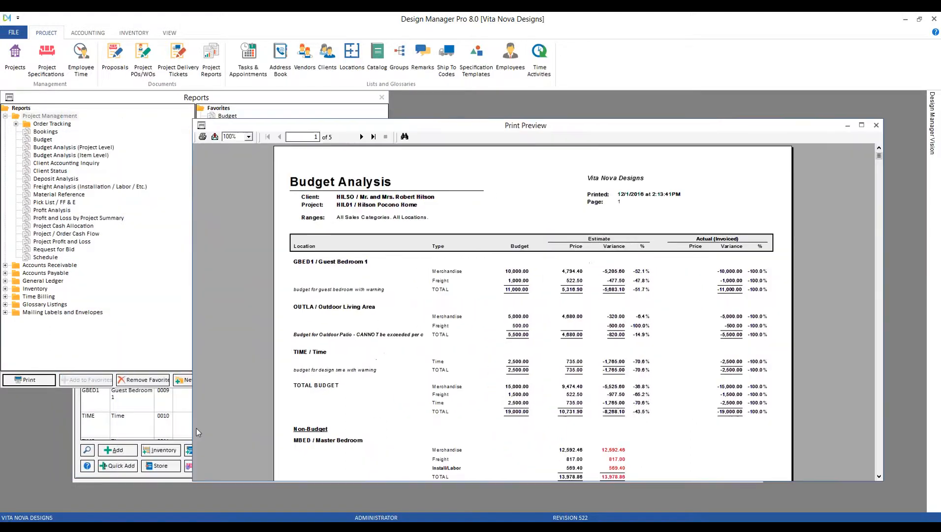
left_click(77, 446)
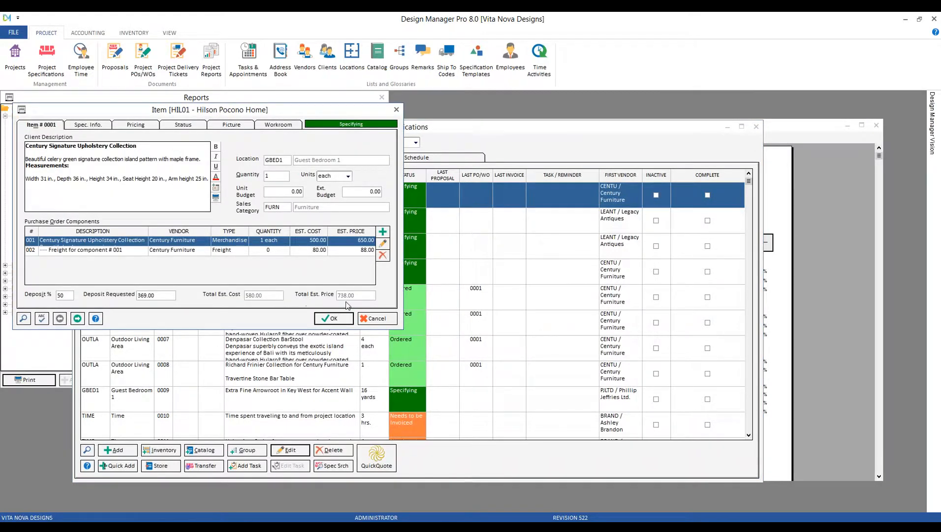
left_click(377, 318)
left_click(804, 261)
left_click_drag(544, 125, 472, 118)
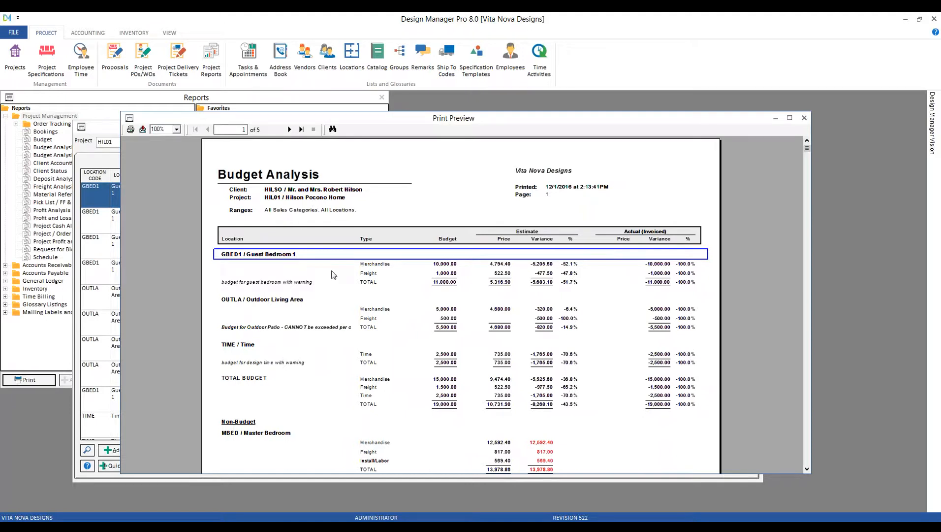
Step: Examine the location report's budget and non-budget totals and its charts, and minimize the preview and the specifications
scroll(333, 274, "down", 3)
scroll(334, 274, "down", 1)
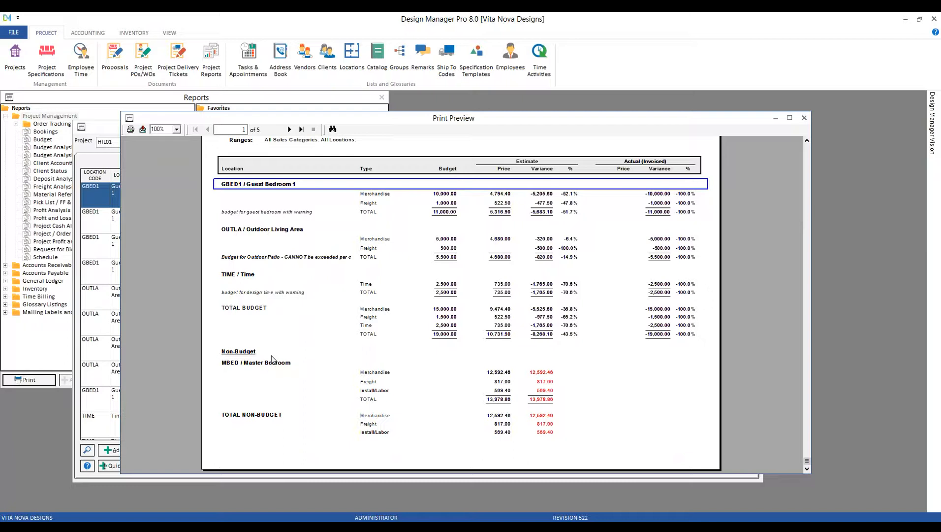
left_click(244, 352)
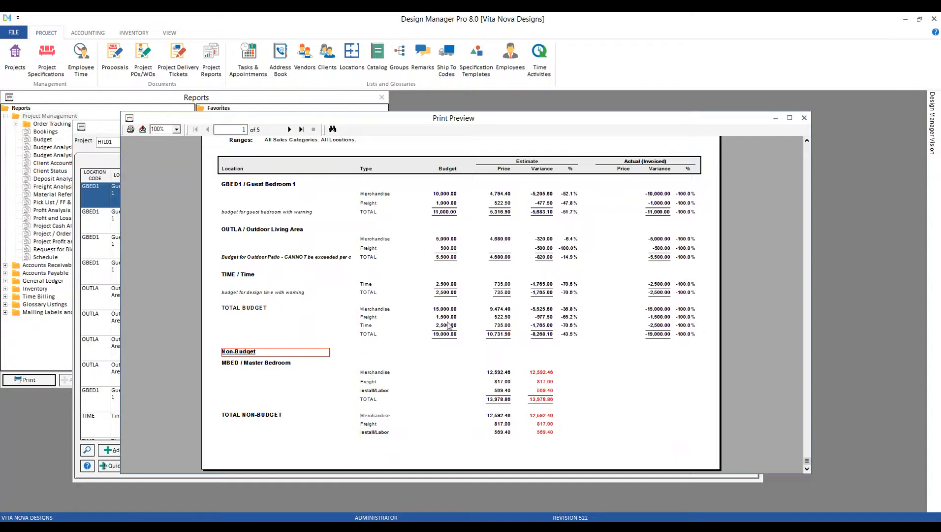
left_click(290, 129)
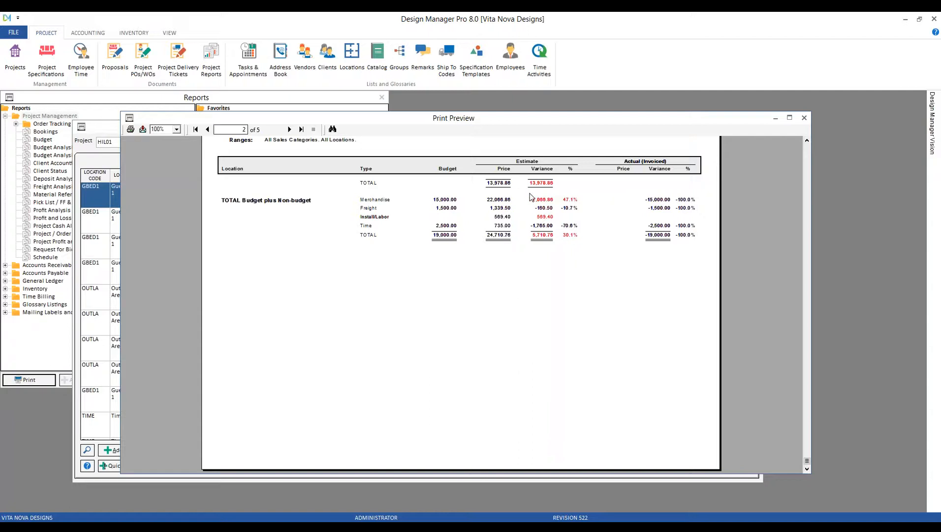
left_click(290, 129)
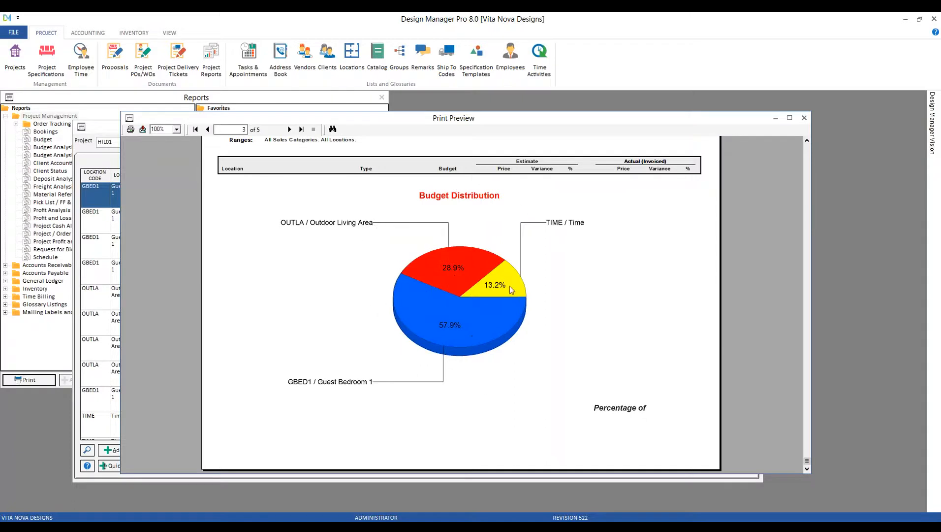
left_click(289, 129)
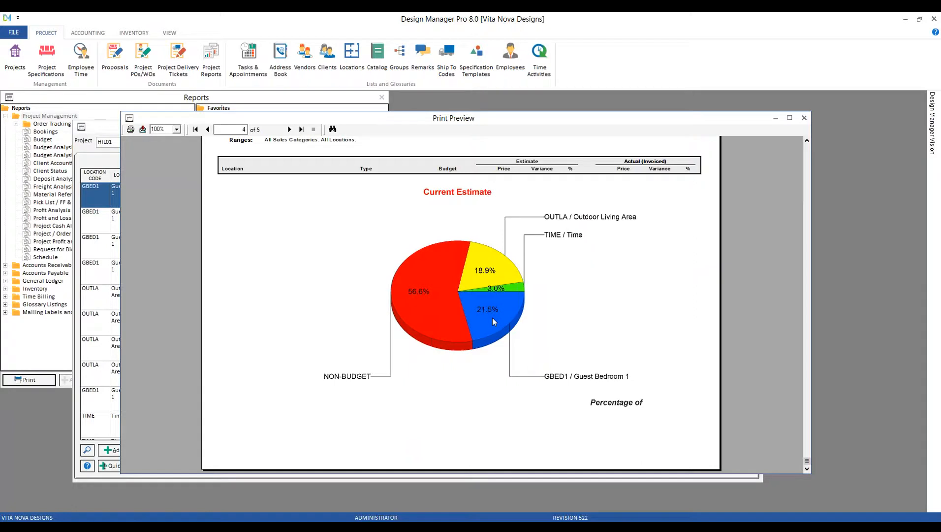
left_click(290, 129)
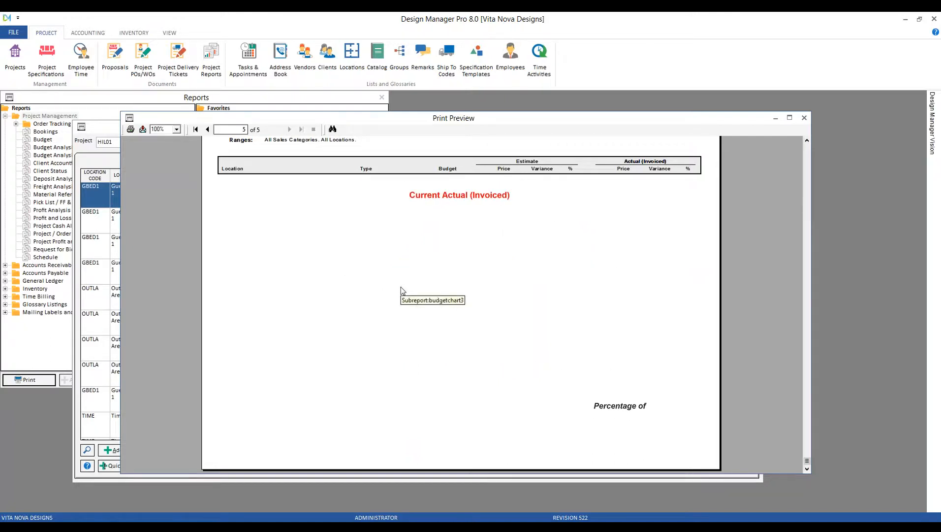
left_click(196, 129)
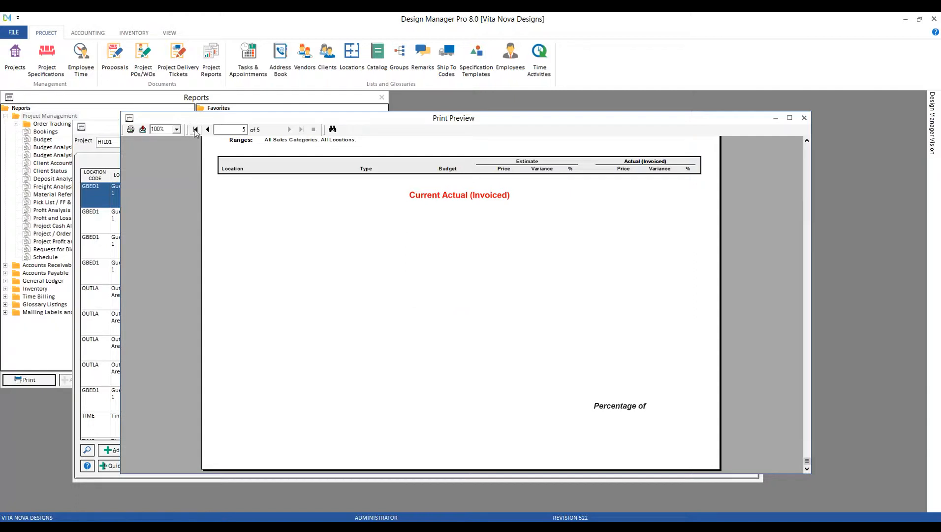
left_click(775, 119)
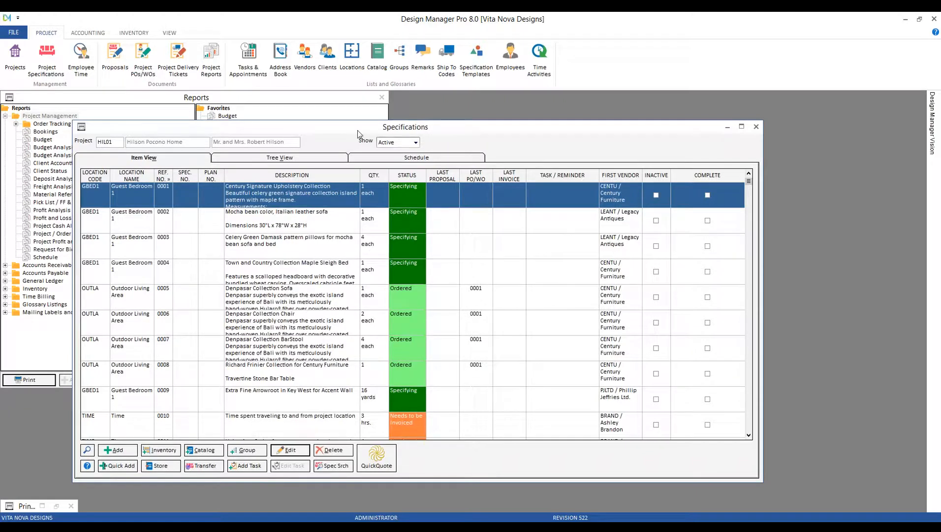
left_click(728, 127)
Step: Preview the Budget Analysis (Project Level) report for HIL01 in the Sales Category Summary format
key("Return")
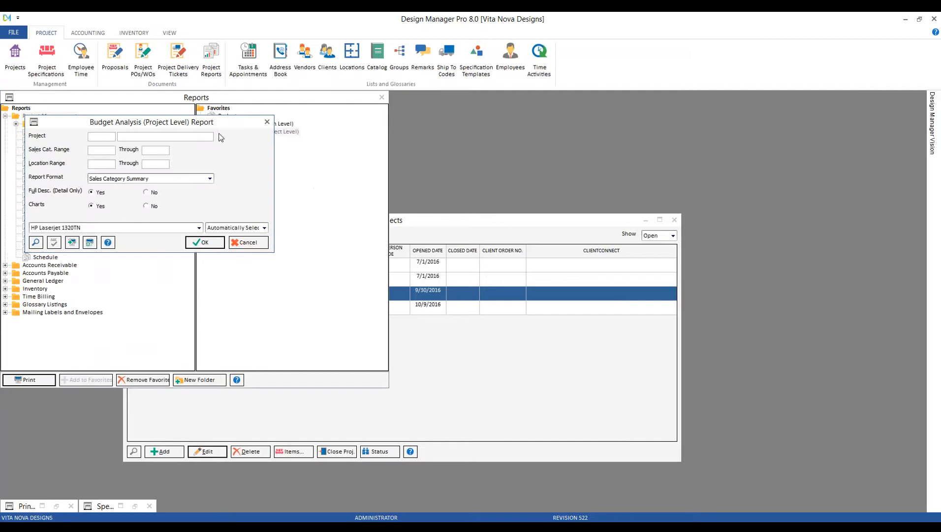
left_click_drag(213, 126, 404, 220)
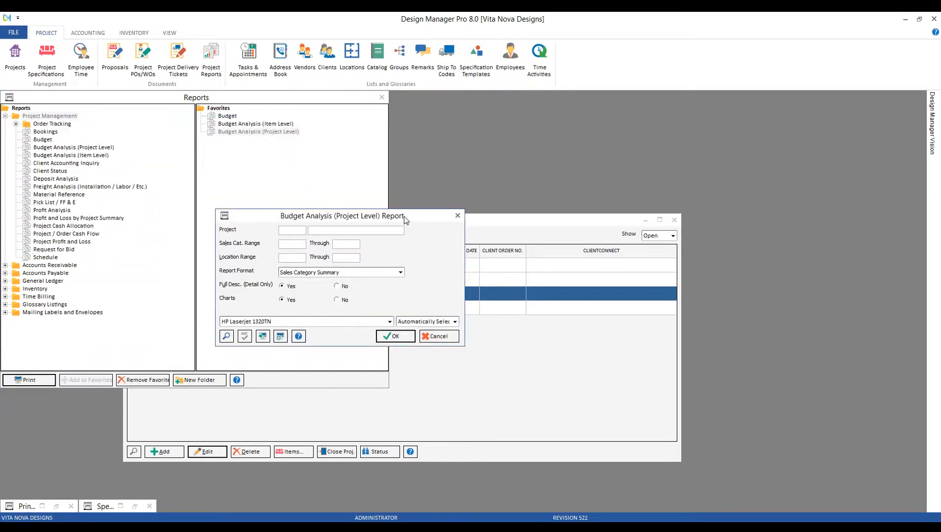
type("HIL01")
key("Tab")
left_click(396, 337)
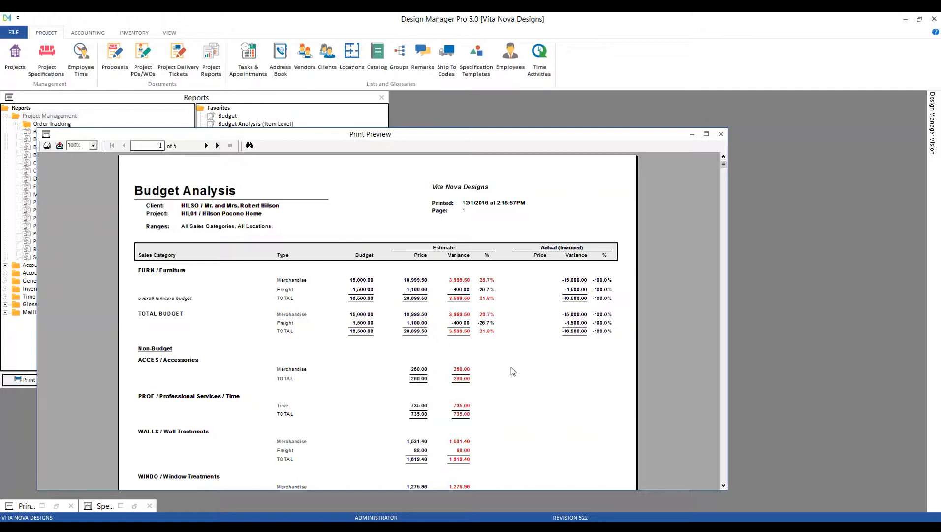
Step: Examine the furniture variances and non-budget totals by sales category, minimize the preview, and close the report list
left_click(452, 283)
left_click(458, 291)
scroll(532, 376, "down", 3)
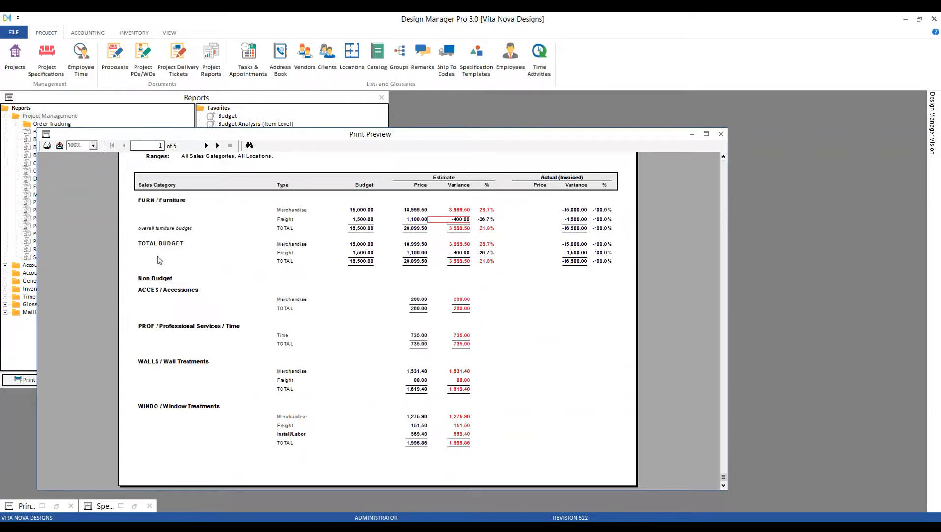
left_click(206, 146)
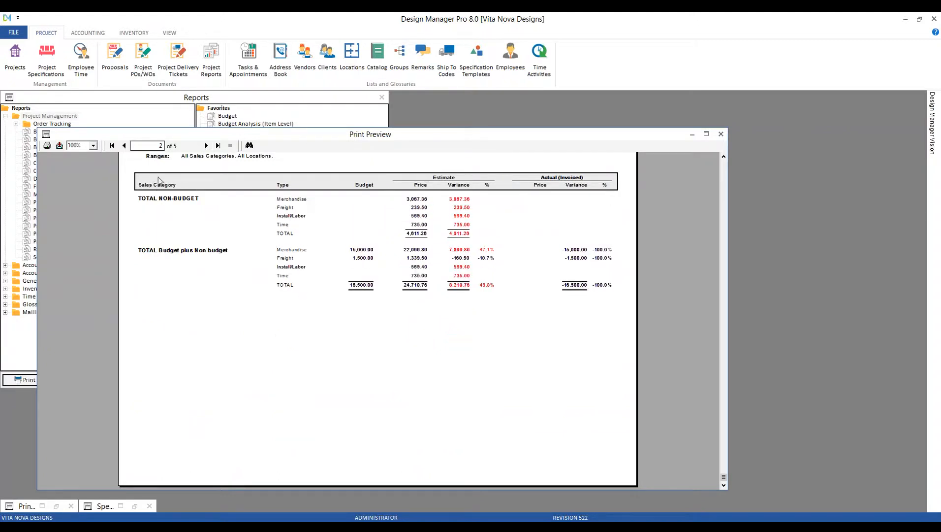
left_click(124, 145)
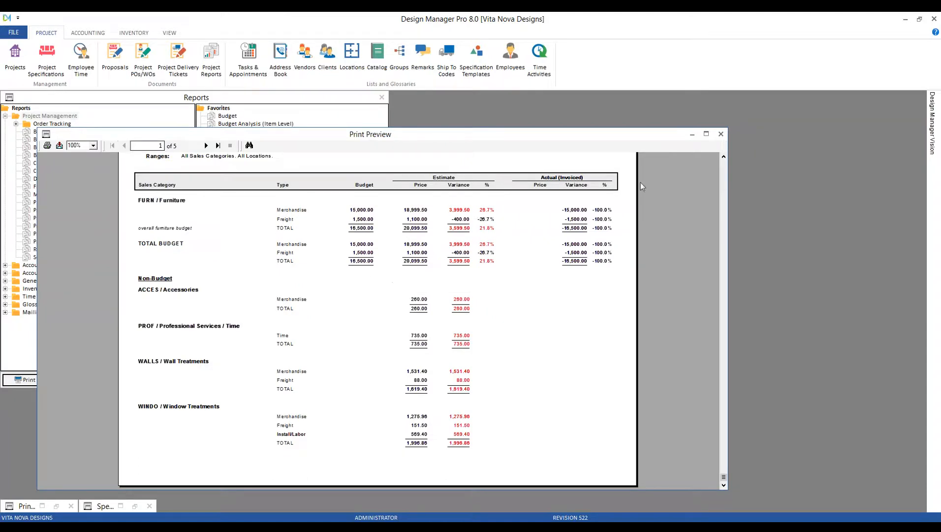
left_click(692, 135)
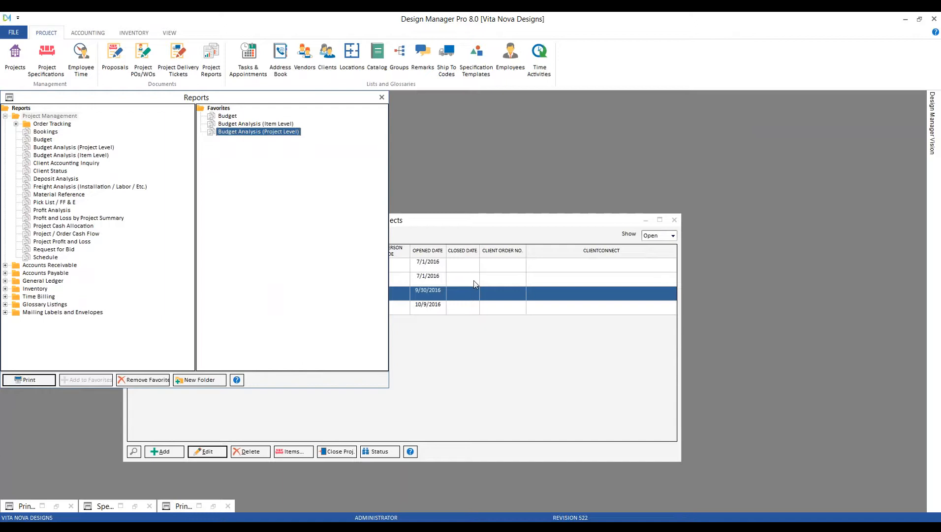
left_click(381, 97)
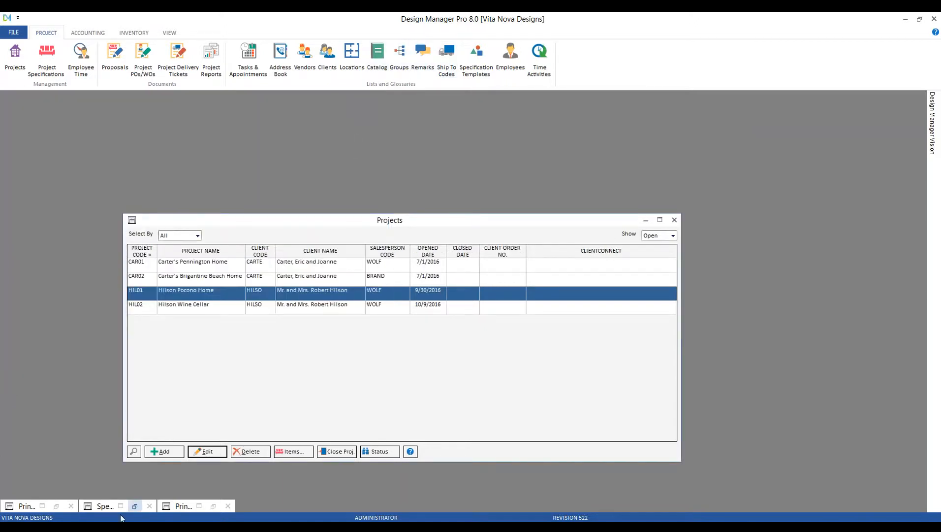
Step: In the HIL01 specifications, start a new item described as "item for outdoor living area" and assign it to location OUTLA
left_click(135, 507)
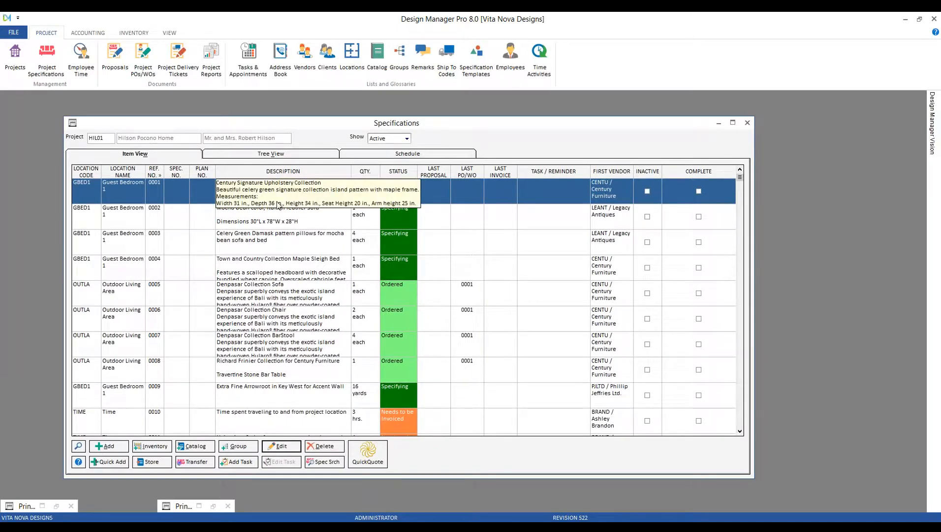
left_click(115, 450)
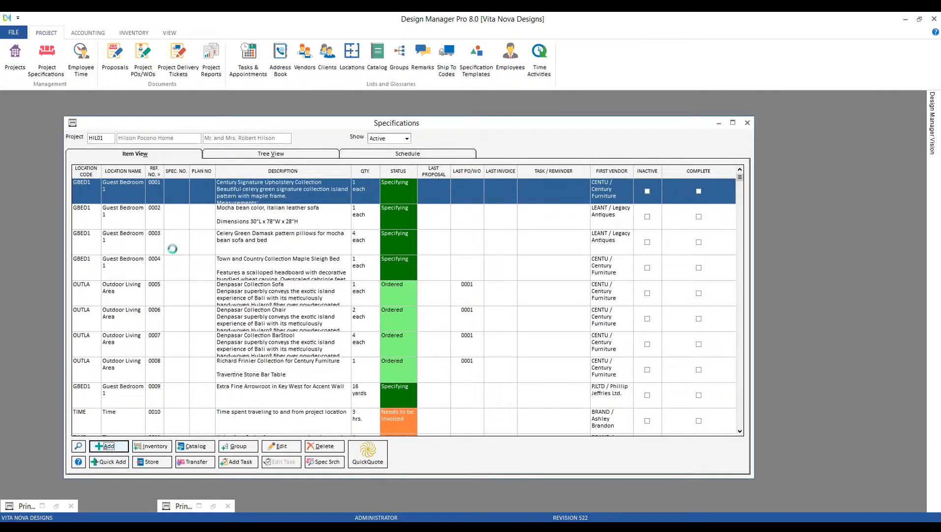
type("item f")
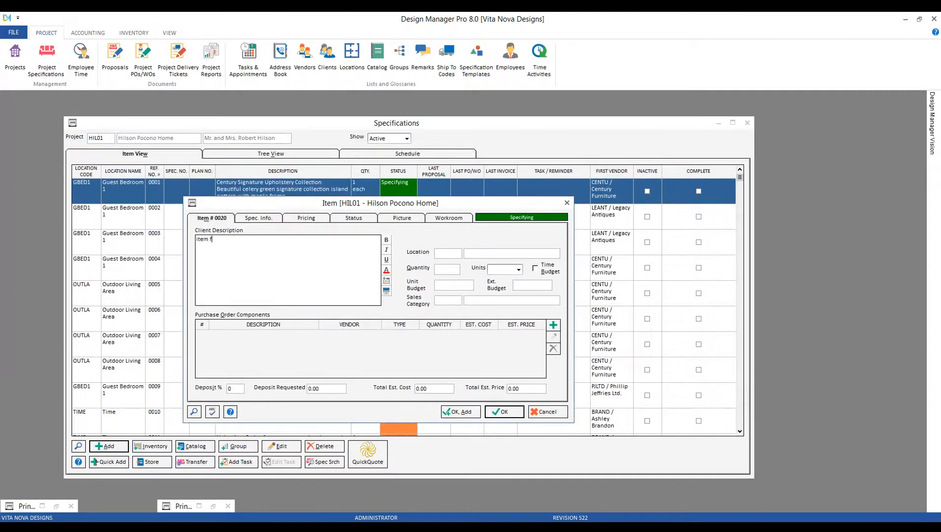
type("or outdoor living area")
key("F2")
type("o")
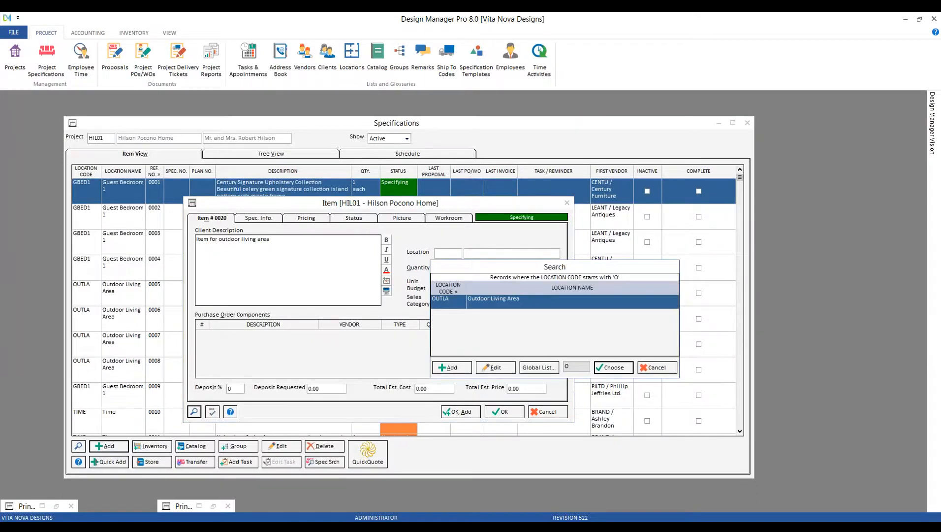
key("Return")
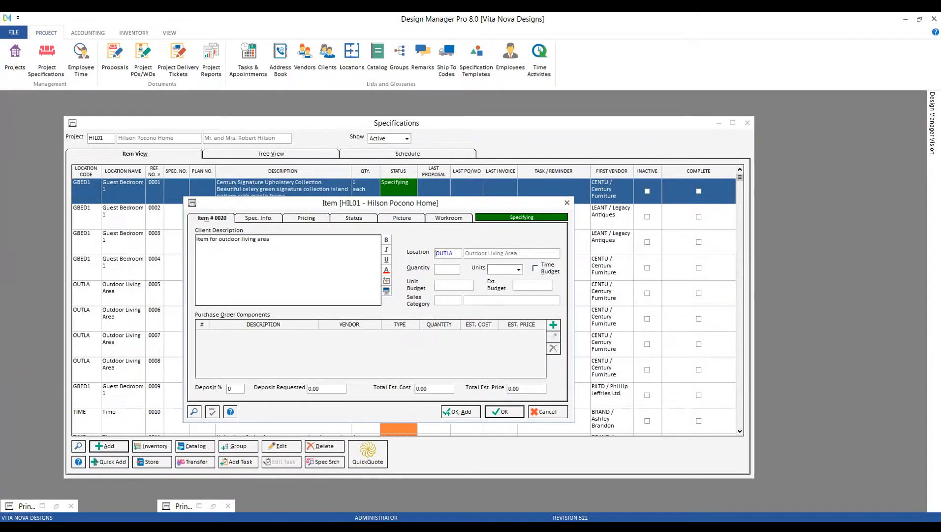
Step: Try to save the outdoor item with a total estimated cost of 3,000 and a total estimated price of 3,900
left_click(441, 388)
type("3000")
key("Tab")
type("3900")
left_click(512, 415)
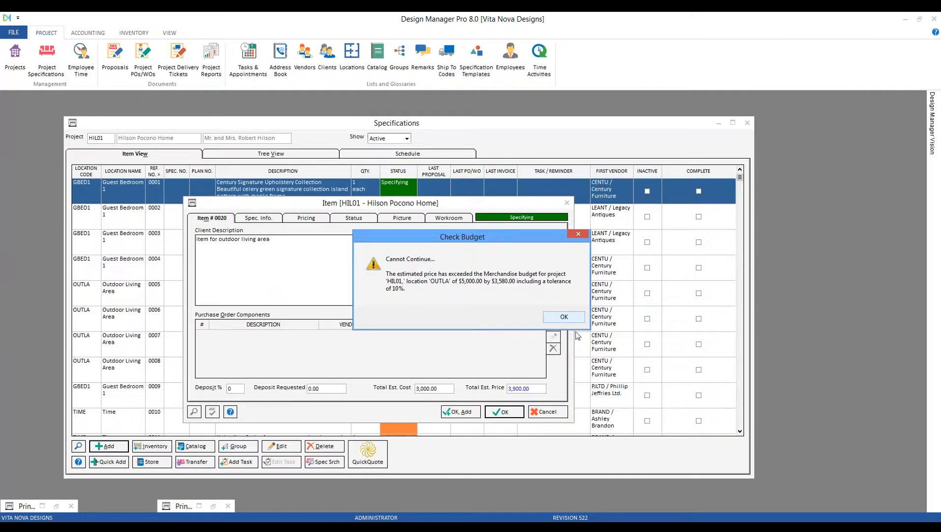
left_click(564, 317)
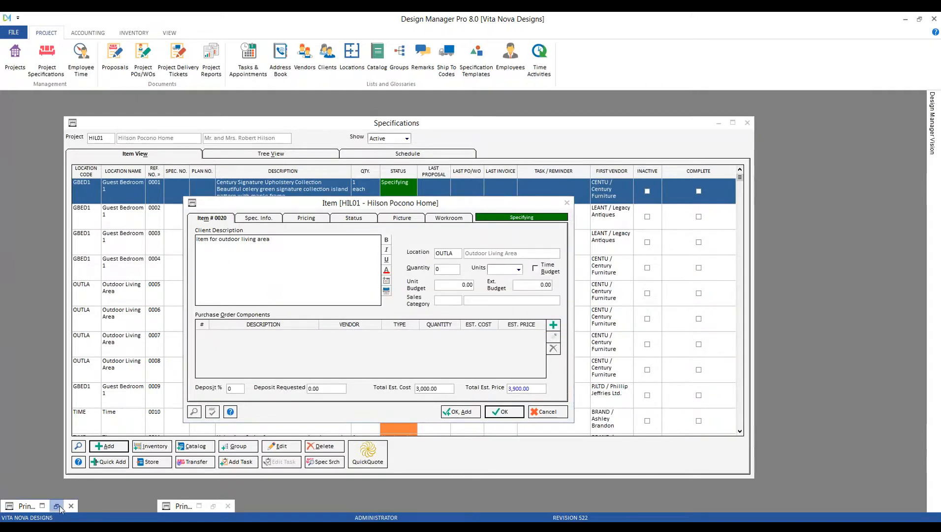
Step: Check the Outdoor Living Area merchandise budget against its estimate in the location report, and cancel the new outdoor item
left_click(59, 506)
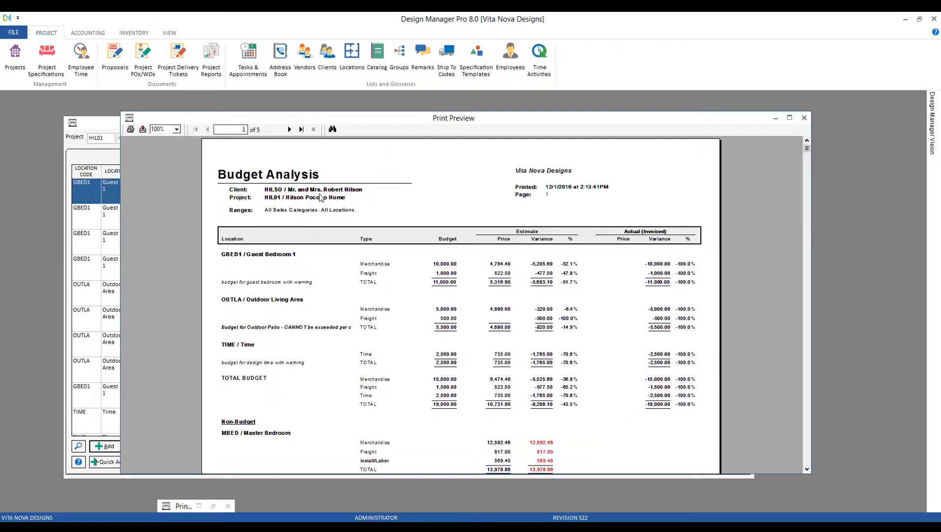
left_click(448, 311)
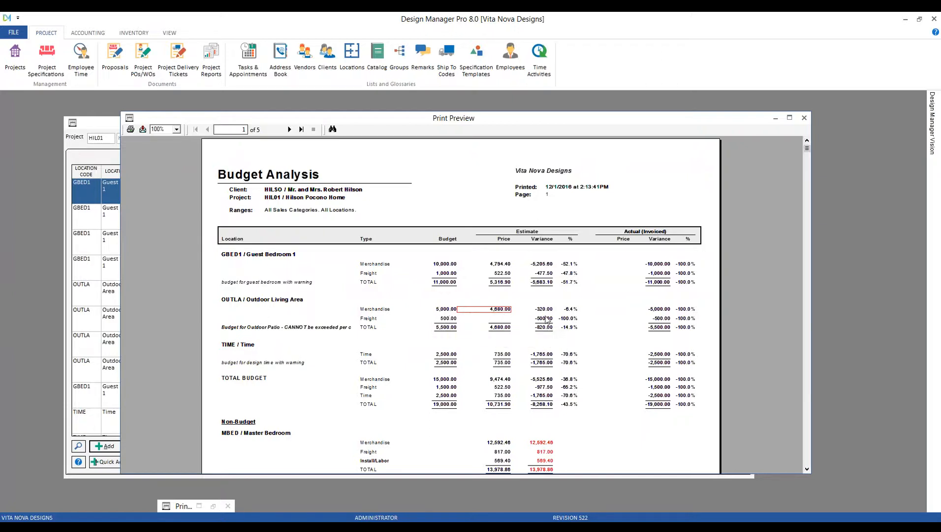
left_click(775, 119)
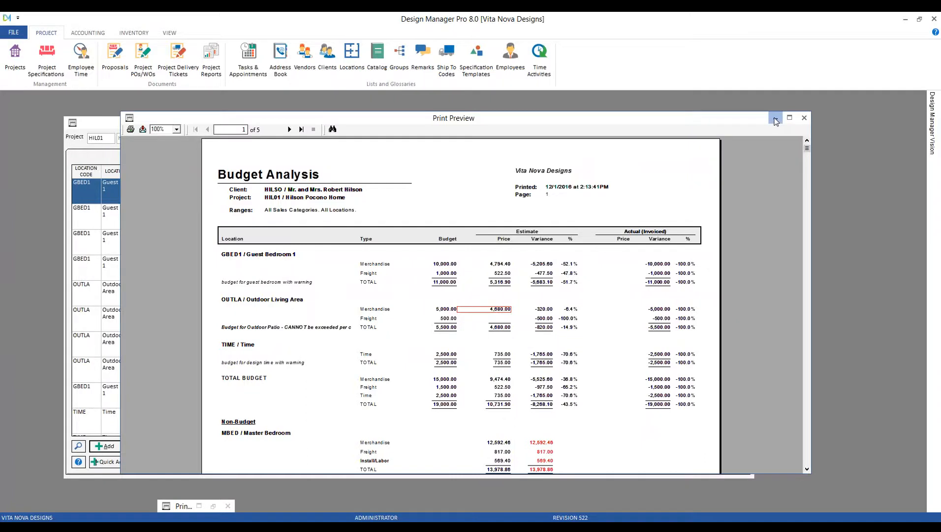
left_click(548, 412)
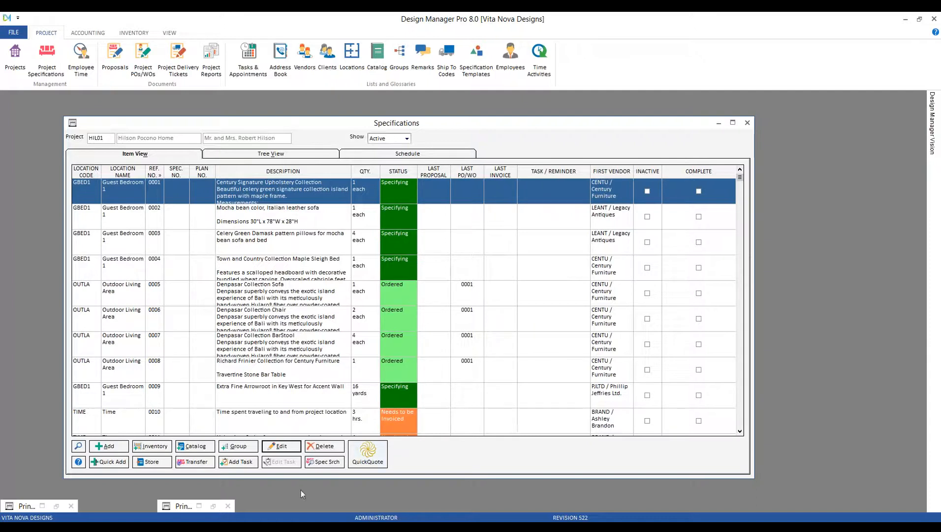
Step: Start a new item, check the guest bedroom estimate in the location report, describe it "item for guest bedroom", and assign location GBED1
left_click(108, 447)
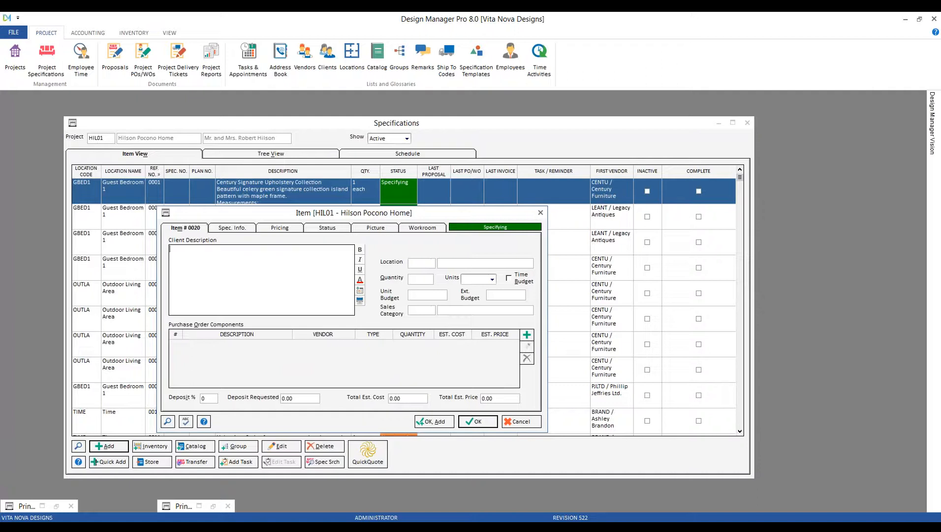
left_click(56, 506)
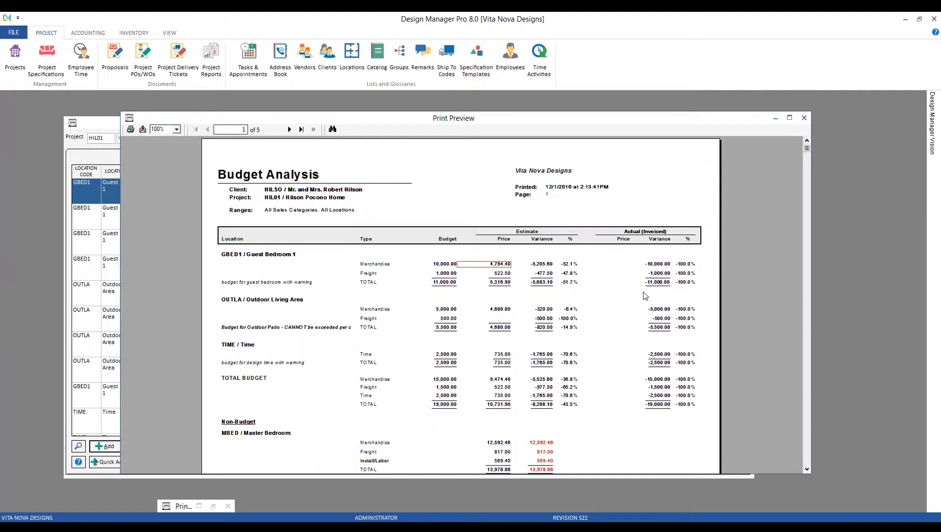
left_click(774, 119)
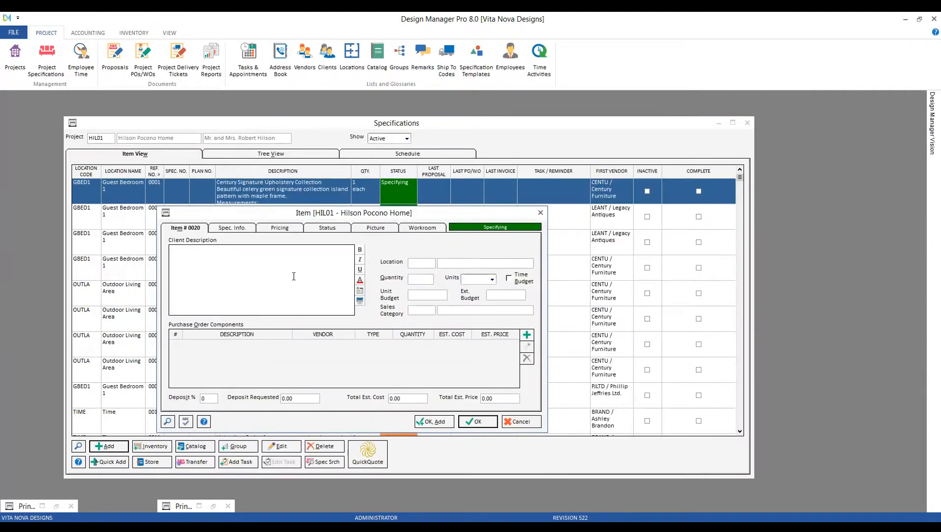
type("item for guest bedroom")
key("Return")
type("g")
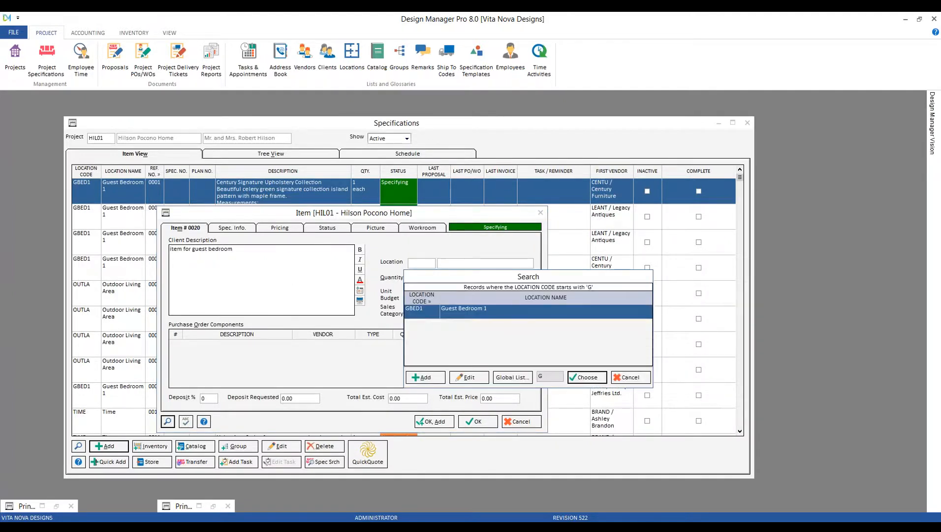
key("Return")
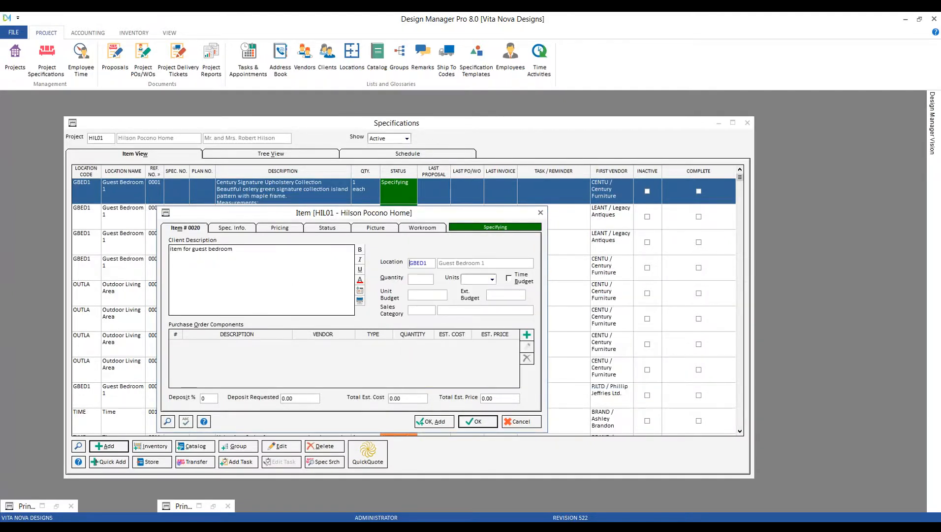
Step: Set the guest bedroom item's sales category to FURN, estimated cost to 2,000 and estimated price to 2,600, and save it despite the budget warning
left_click(422, 311)
type("FURN")
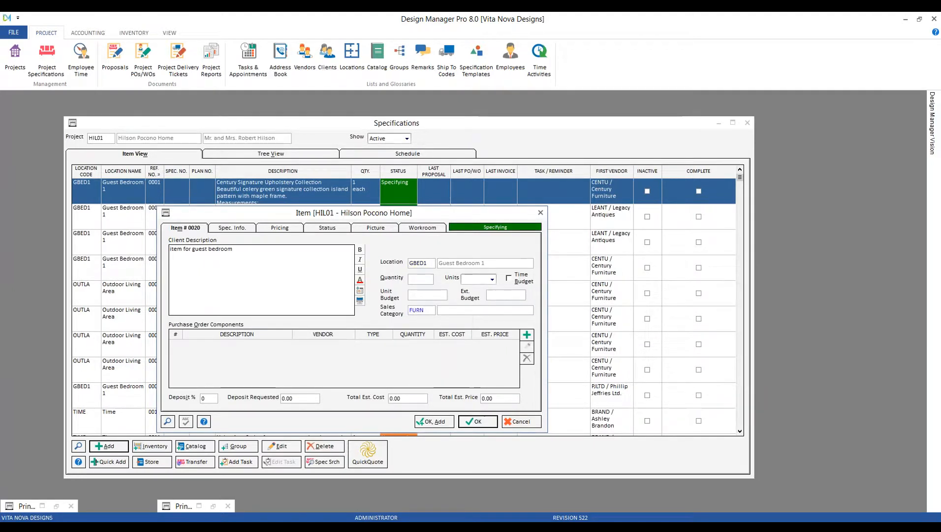
left_click(406, 399)
type("2000")
key("Tab")
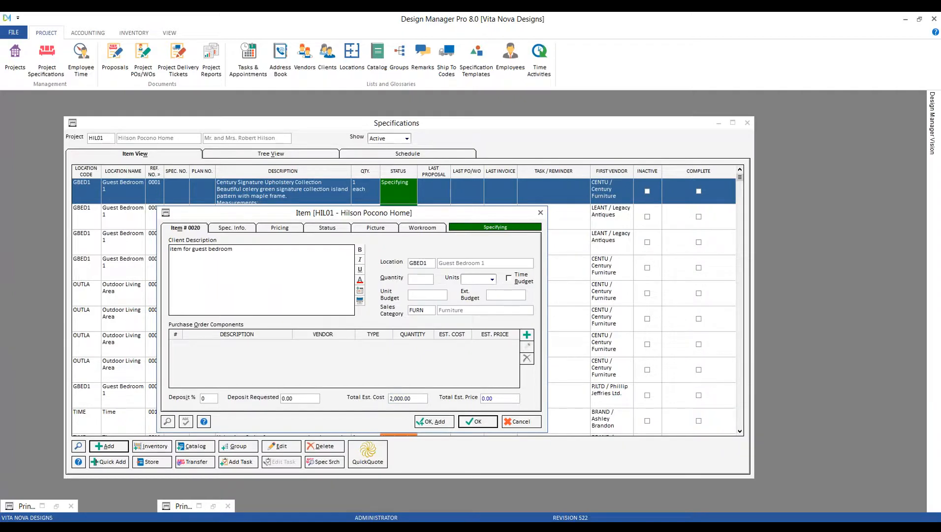
type("260")
left_click(477, 422)
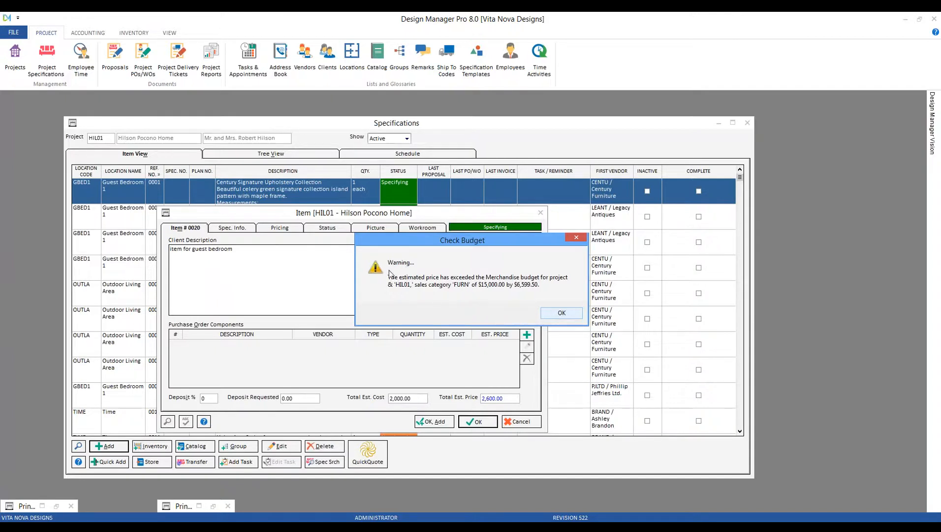
left_click(569, 316)
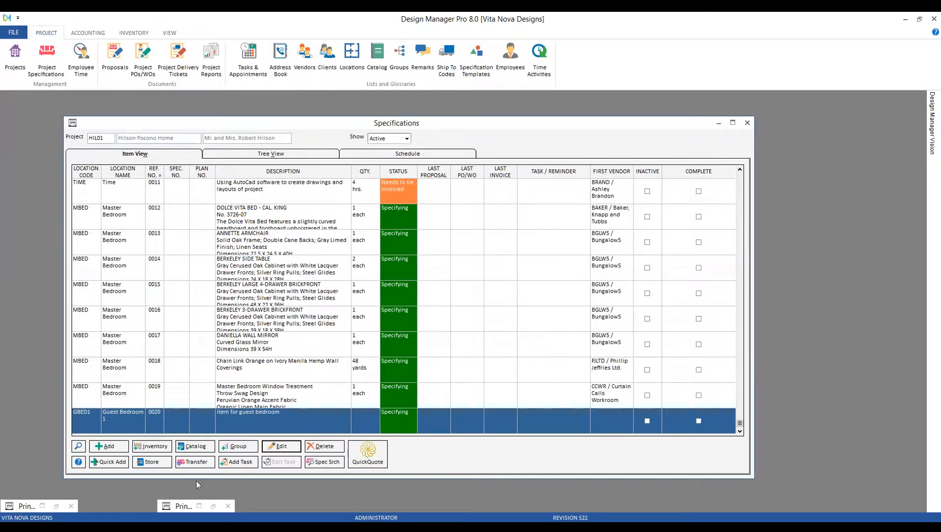
Step: Examine the furniture budget variance in the sales category report, and close the report, the specifications and the project list
left_click(214, 507)
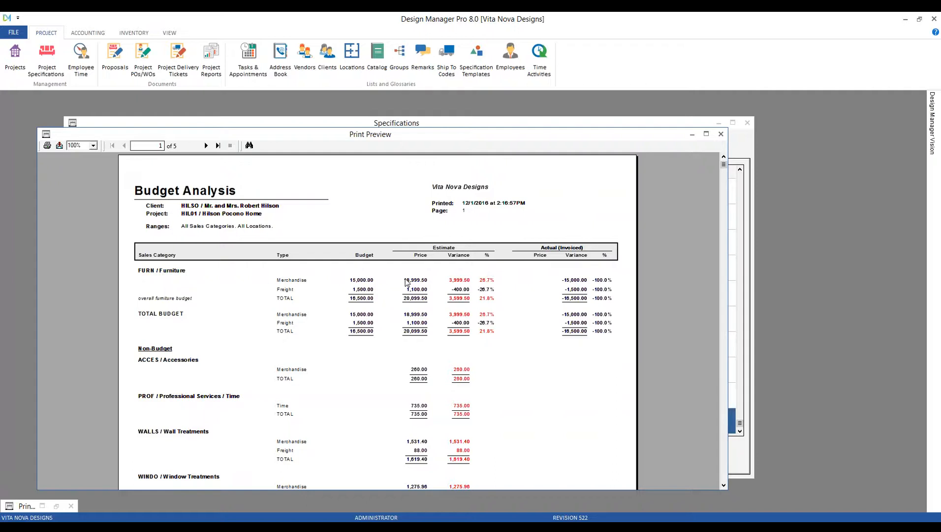
left_click(721, 134)
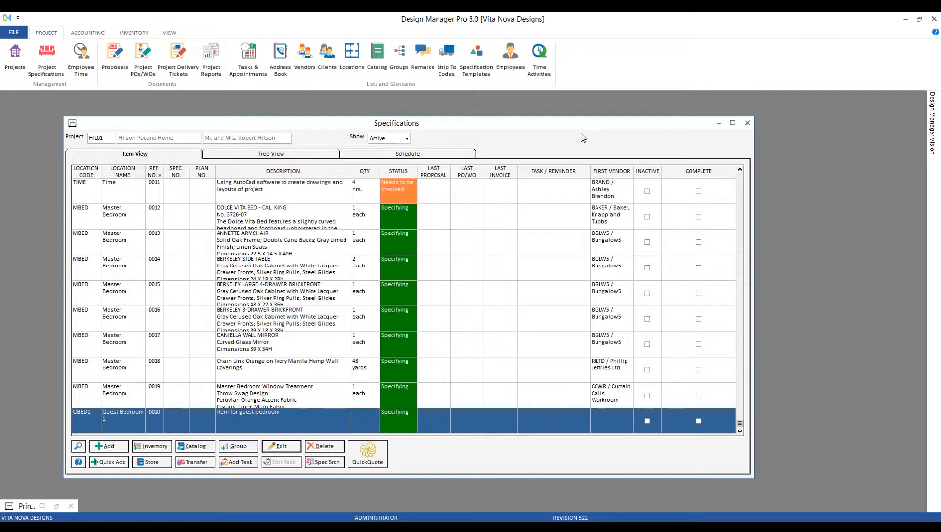
left_click(747, 123)
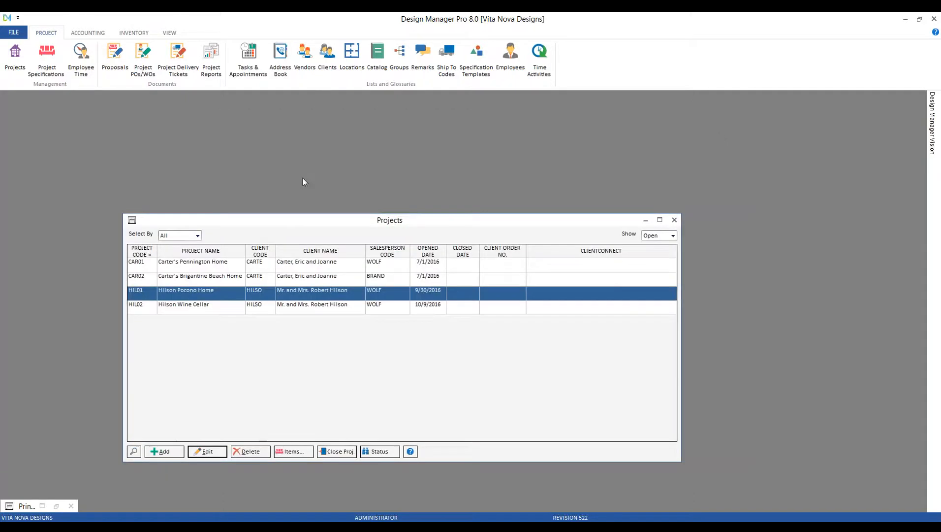
left_click(675, 220)
Step: Create a new vendor expense bill paid by check, with ShipHawk (SH) as the vendor
left_click(88, 33)
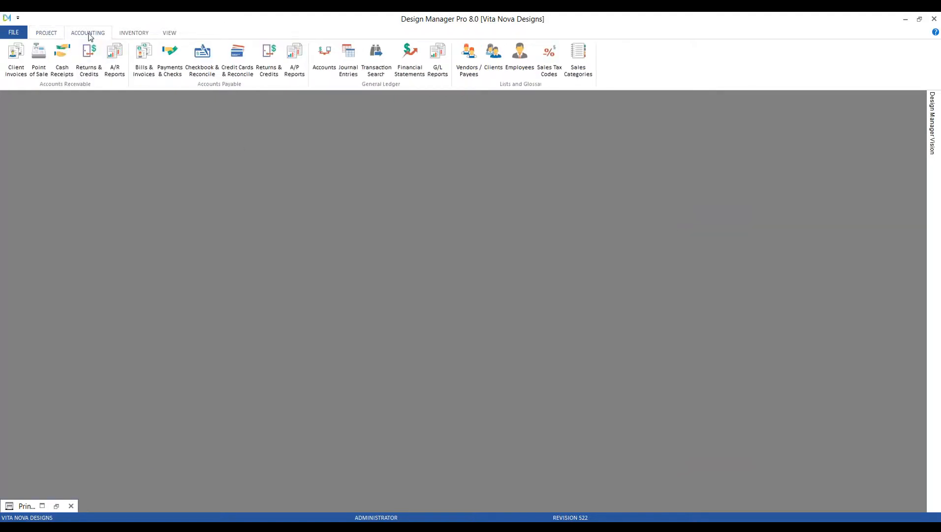
left_click(144, 61)
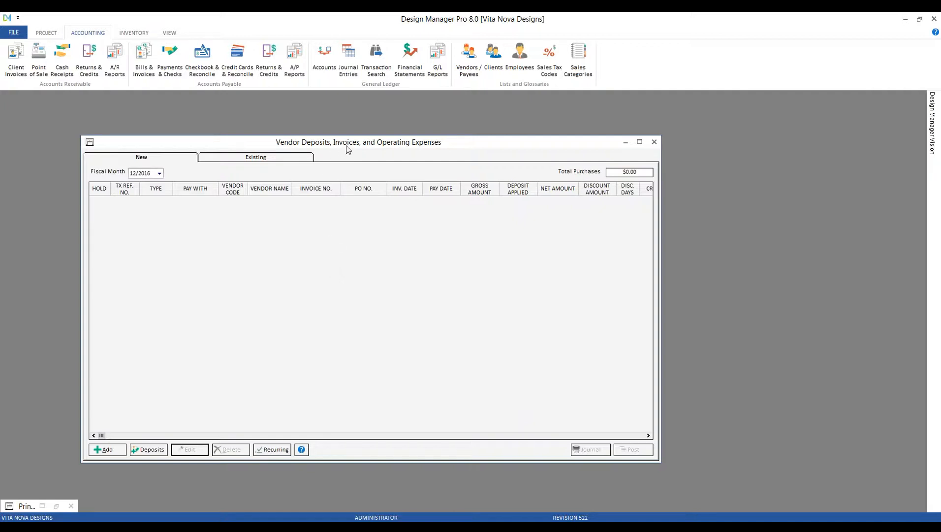
left_click(110, 449)
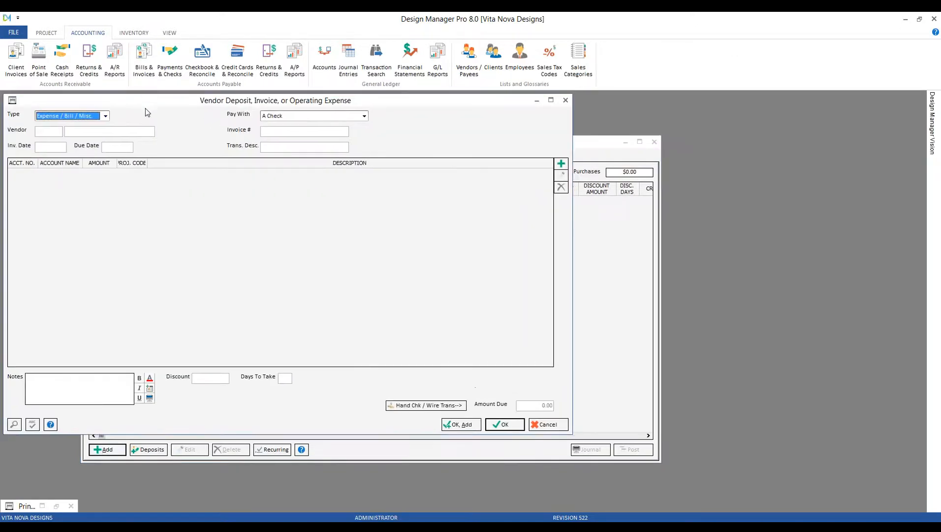
left_click_drag(245, 133, 258, 133)
key("Tab")
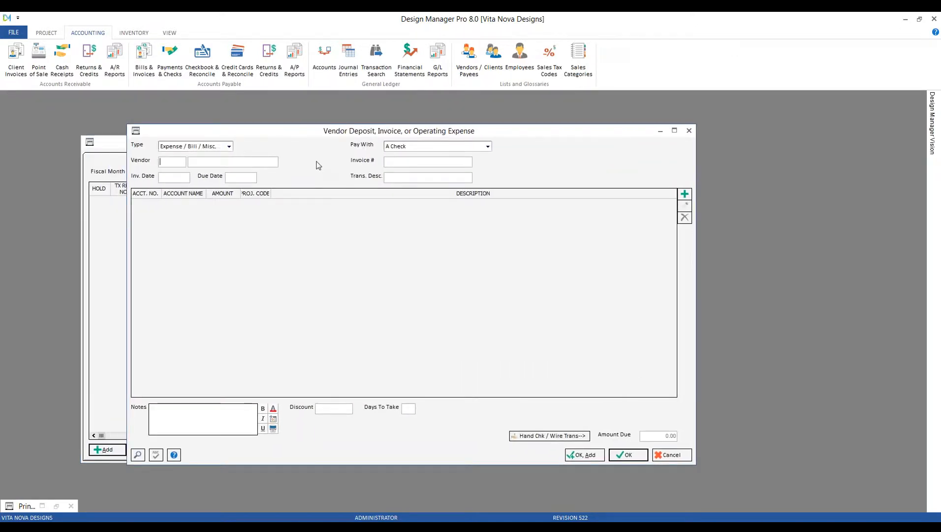
type("SH")
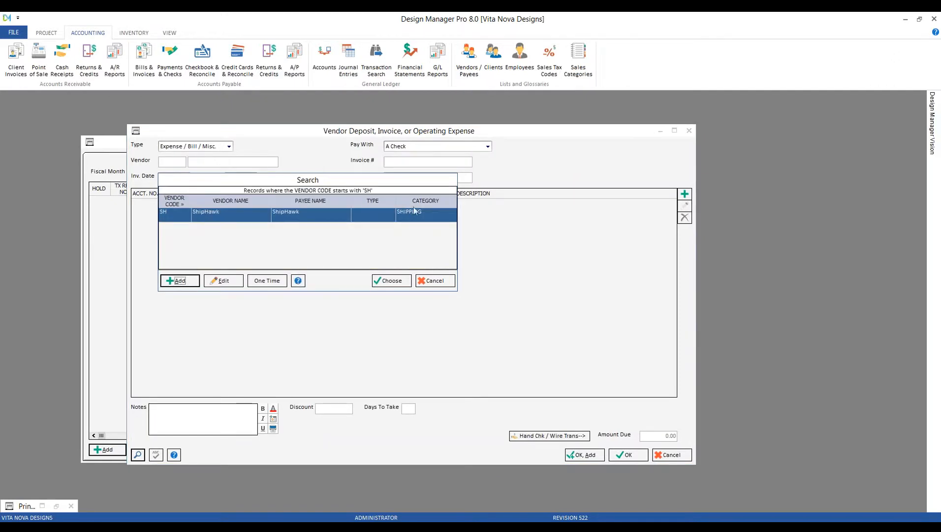
left_click(390, 281)
Step: Enter the bill's invoice number, invoice date 12/1/2016, and the transaction description "shipping on outdoor area"
type("56979564896")
key("Tab")
key("F5")
key("Return")
key("Tab")
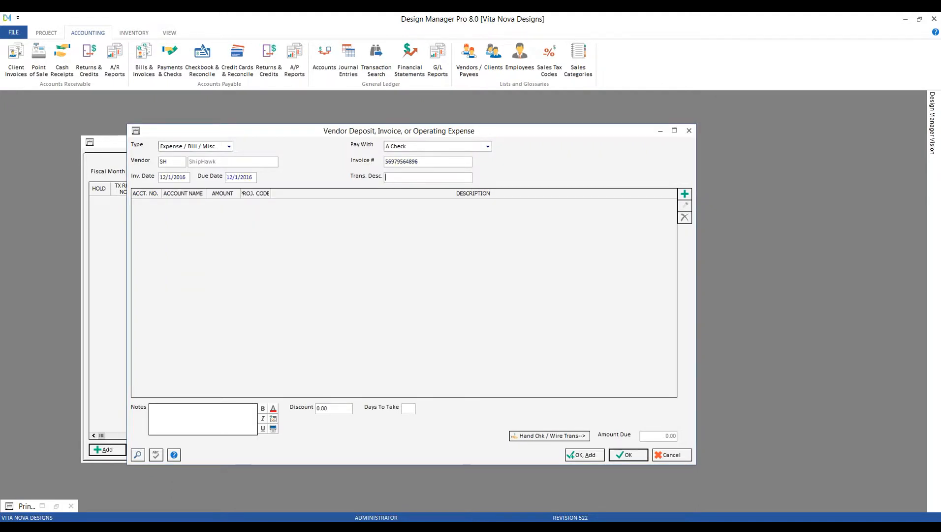
type("shipping on outdoor area")
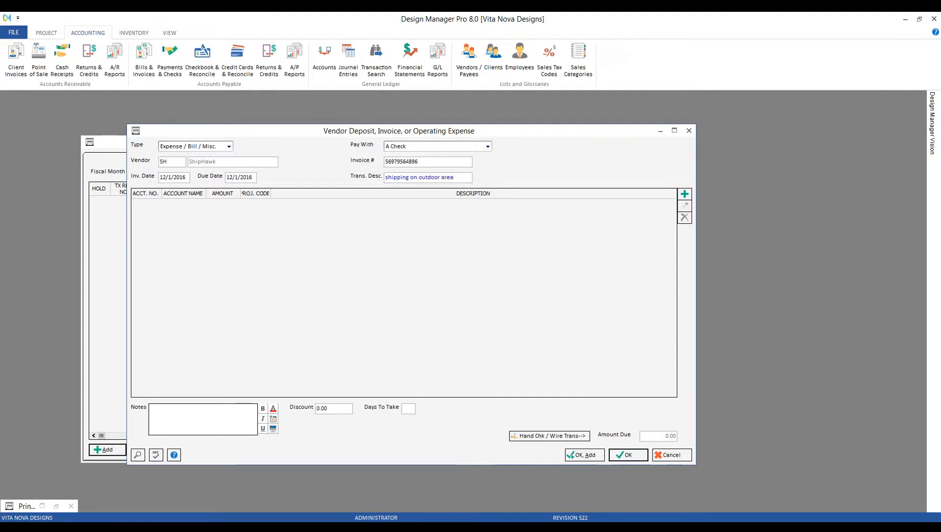
Step: Add a project-related distribution to the ShipHawk bill, using the Freight (FREIG) sales category
left_click(684, 194)
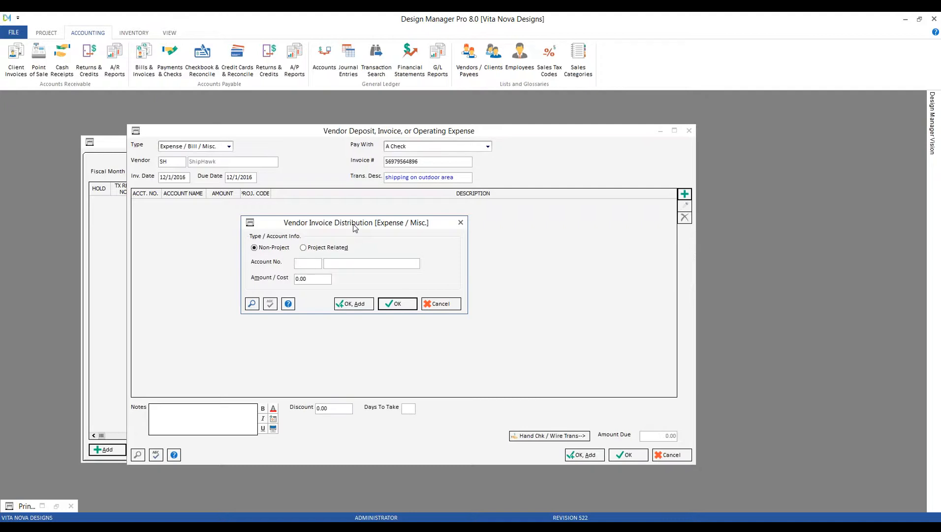
left_click(326, 247)
left_click(298, 279)
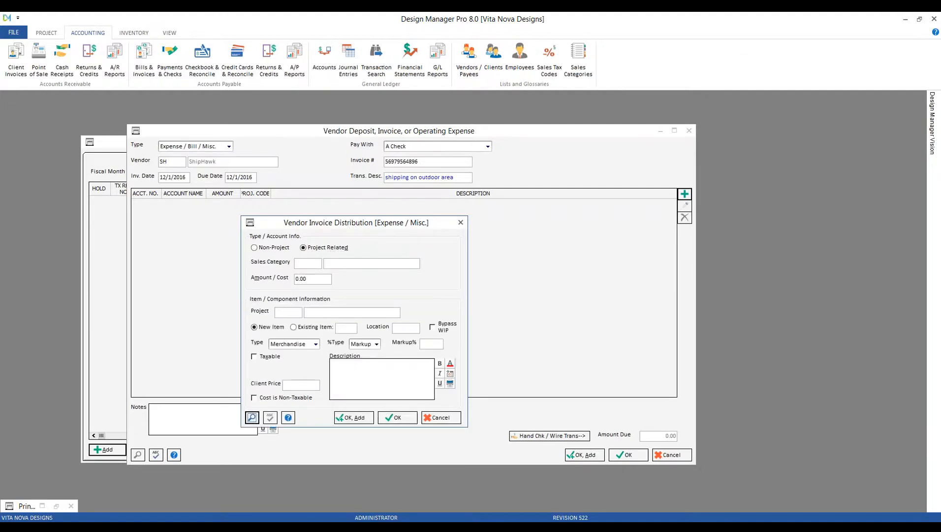
left_click(252, 417)
type("F")
left_click(322, 342)
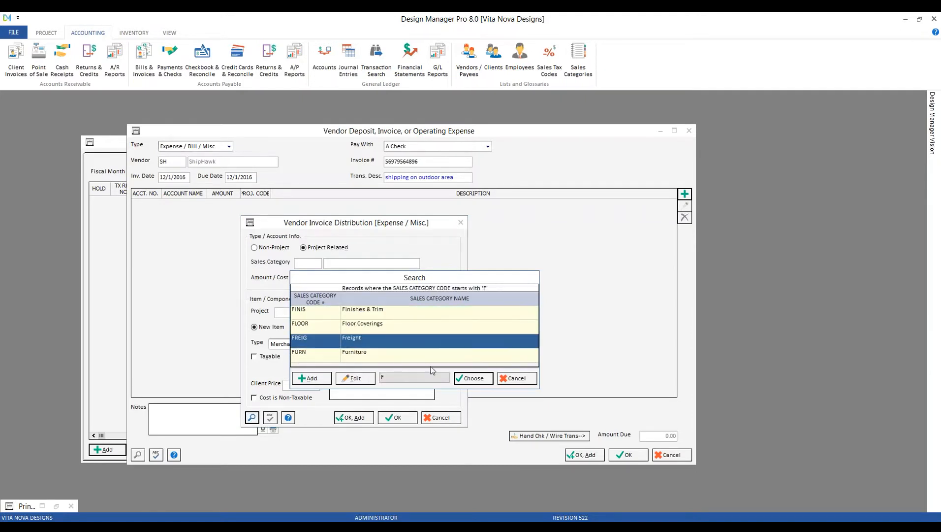
left_click(473, 378)
Step: Set the freight distribution's amount to 1,500 and assign it to project HIL01
left_click(313, 279)
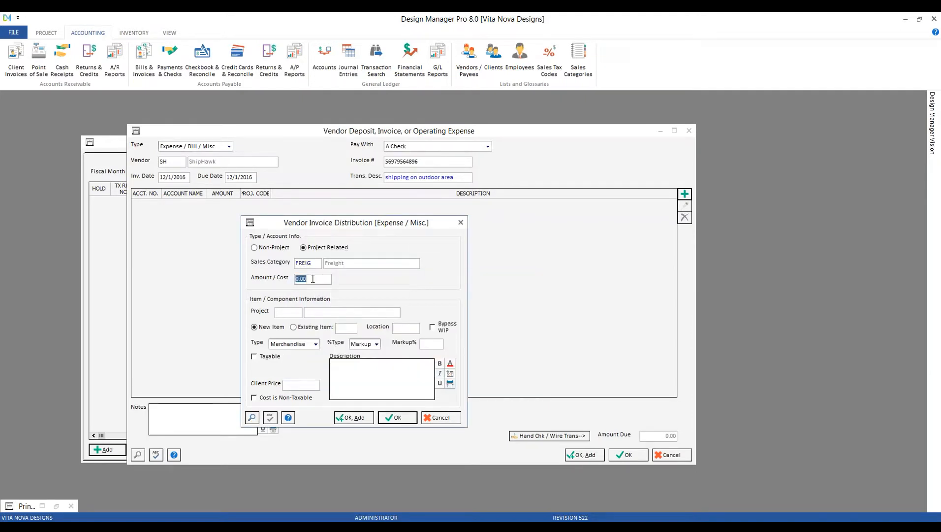
type("1500")
key("Tab")
type("HIL01")
key("Tab")
left_click(551, 309)
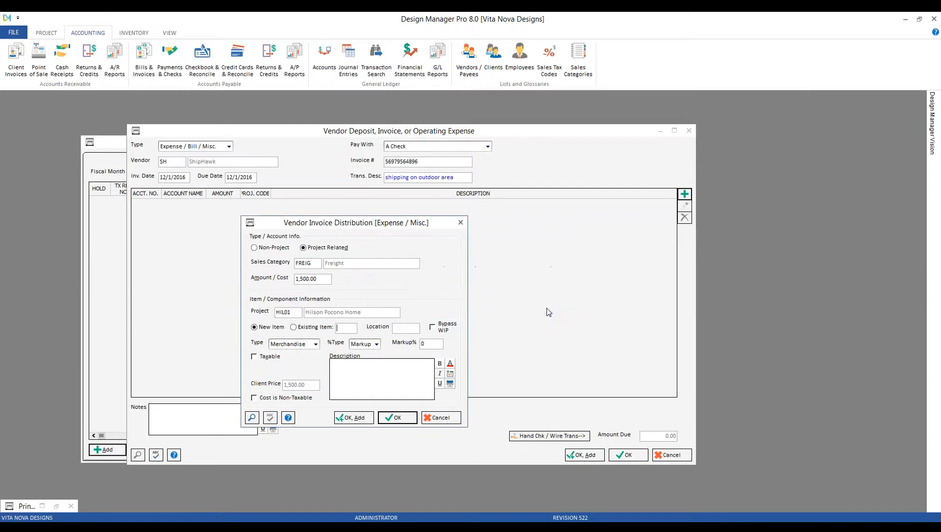
Step: Set the distribution's item type to Freight and its location to Outdoor Living Area (OUTLA)
left_click(316, 344)
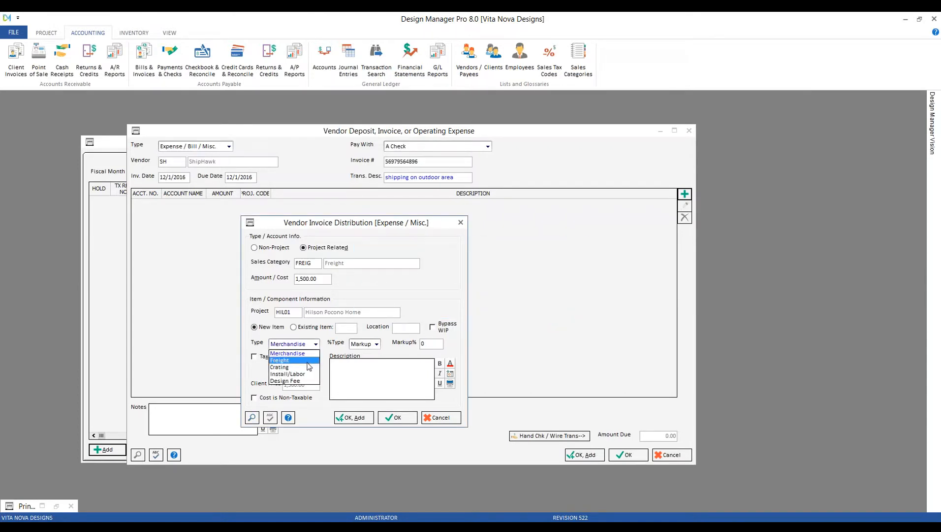
left_click(285, 352)
left_click(512, 306)
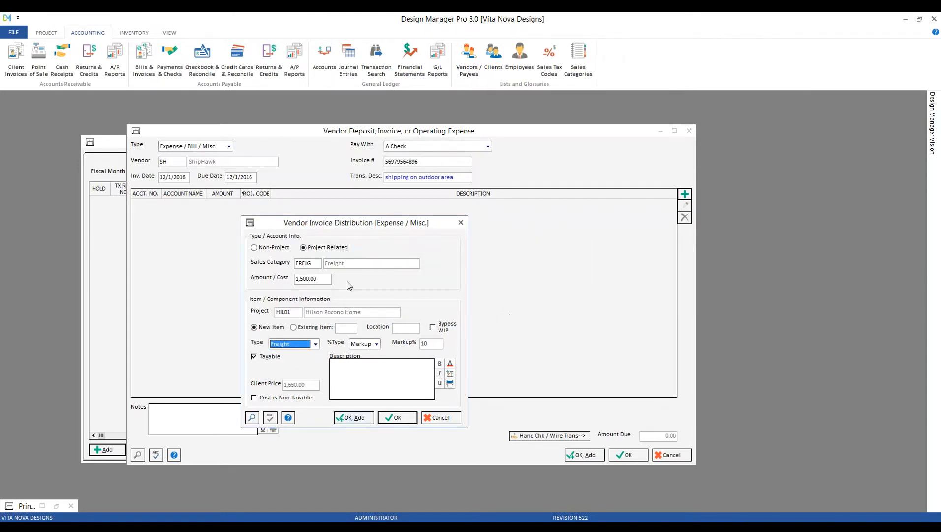
left_click(408, 330)
type("OU")
key("BackSpace")
key("BackSpace")
left_click(251, 417)
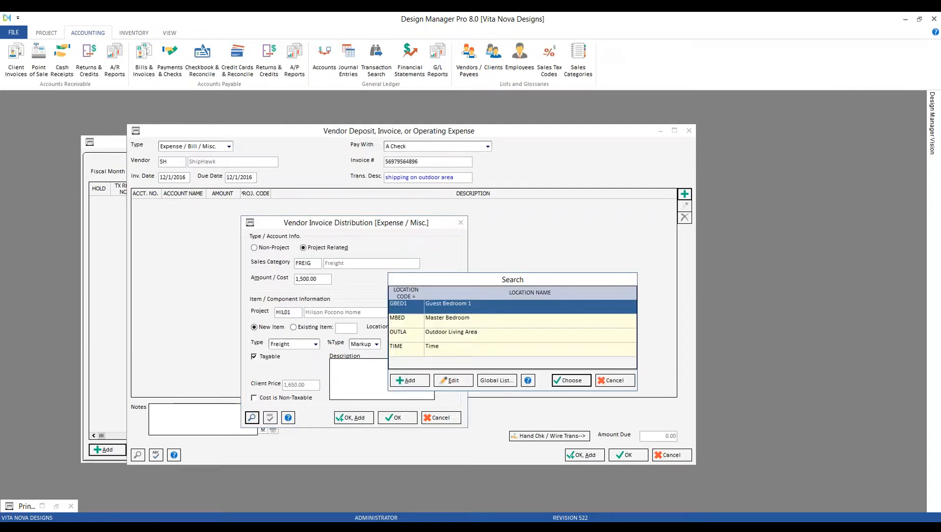
double_click(451, 333)
Step: Enter the distribution description "shipping on outdoor living area furniture" and accept the distribution
left_click(370, 369)
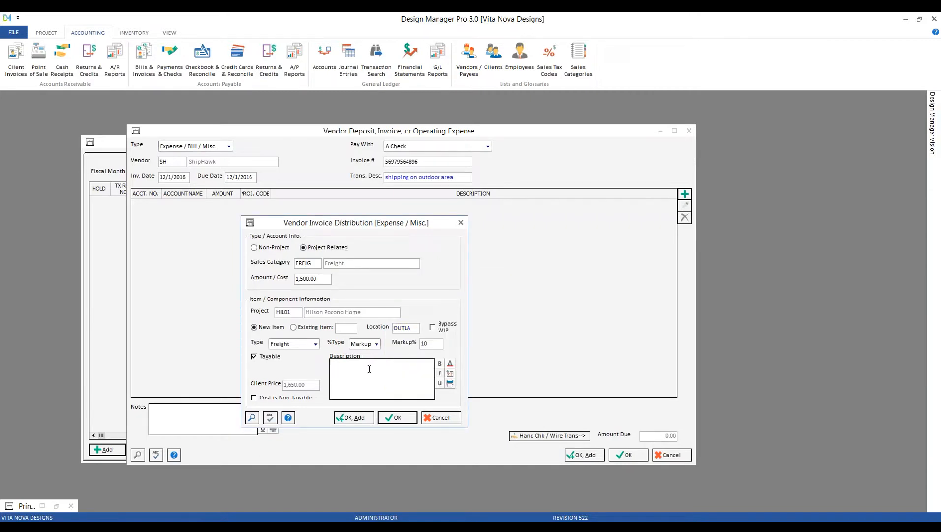
type("shippig")
type("g on outl")
key("BackSpace")
type("door living area furniture")
left_click(317, 282)
left_click(393, 417)
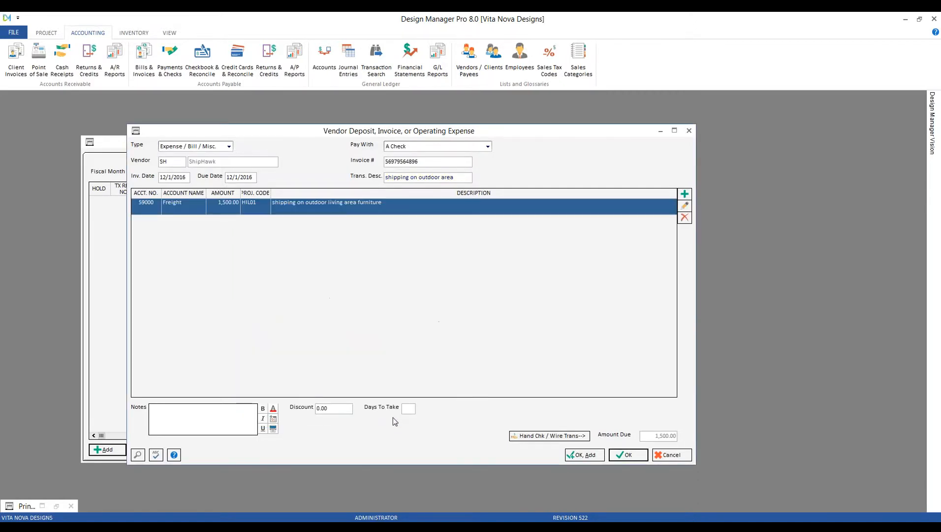
Step: Save the ShipHawk expense bill, try to post it, and close the vendor invoices window
left_click(629, 456)
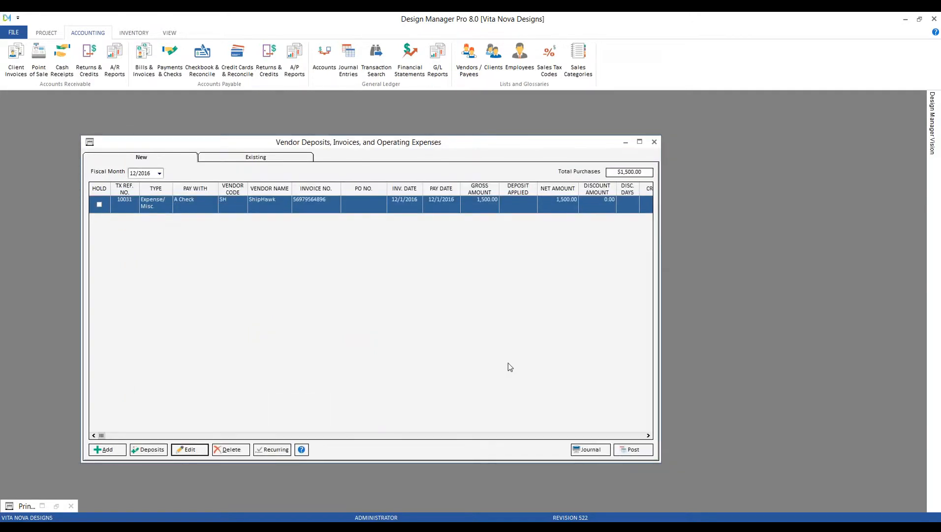
left_click(634, 451)
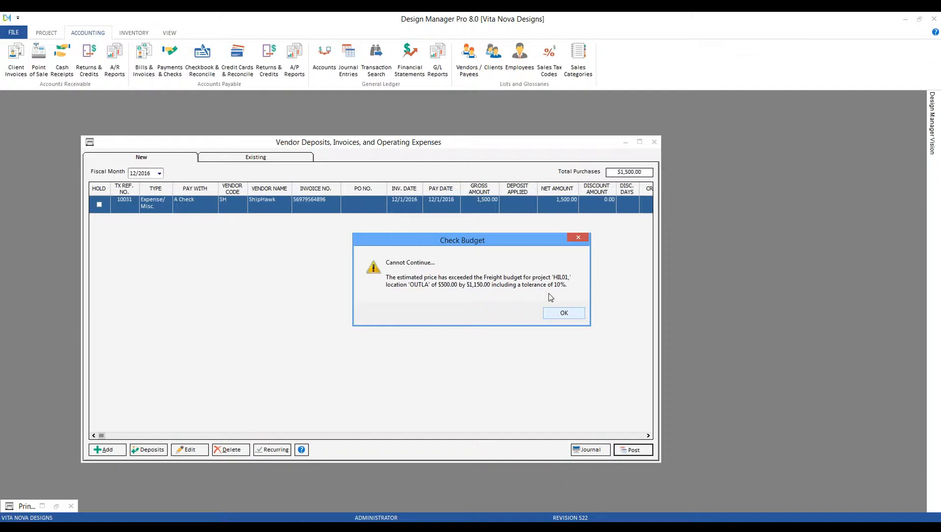
left_click(560, 315)
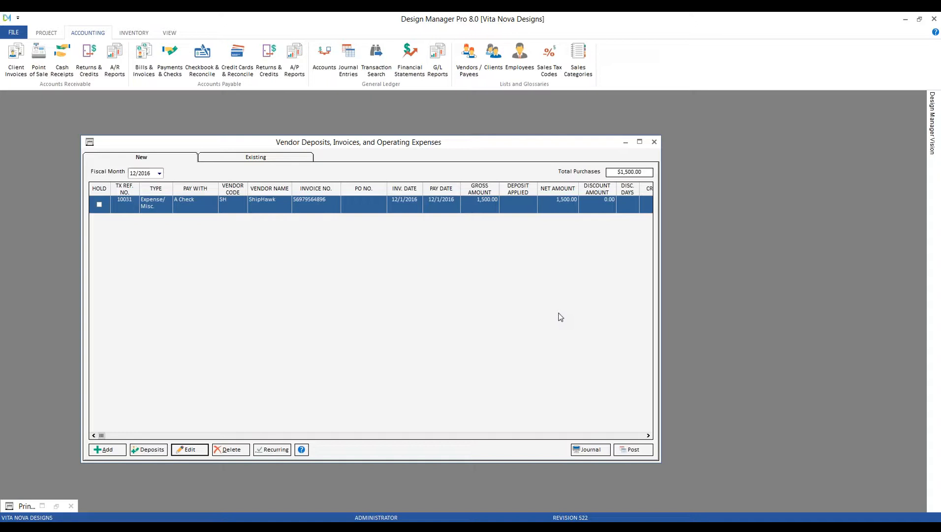
left_click(655, 142)
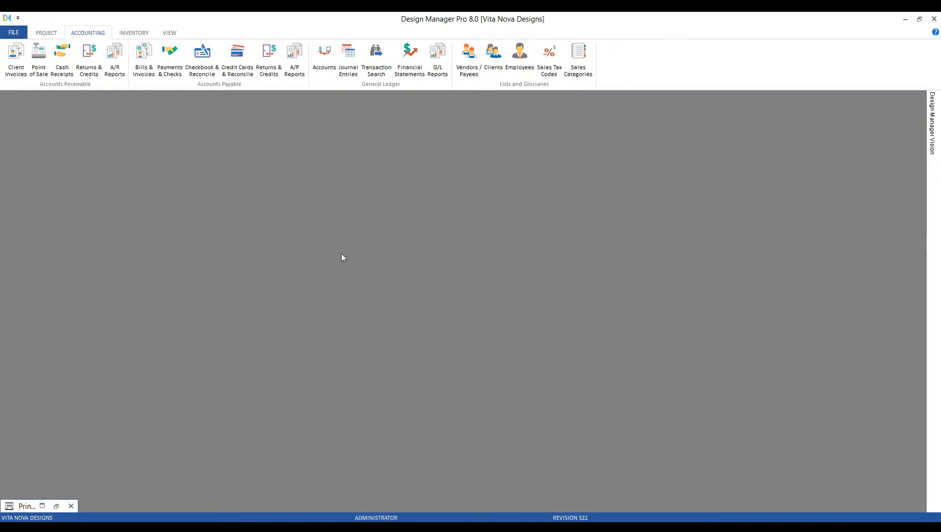
Step: Examine the company-wide default budget entries for Accessories, Floor Coverings, Furniture and Lighting in the company settings
left_click(13, 33)
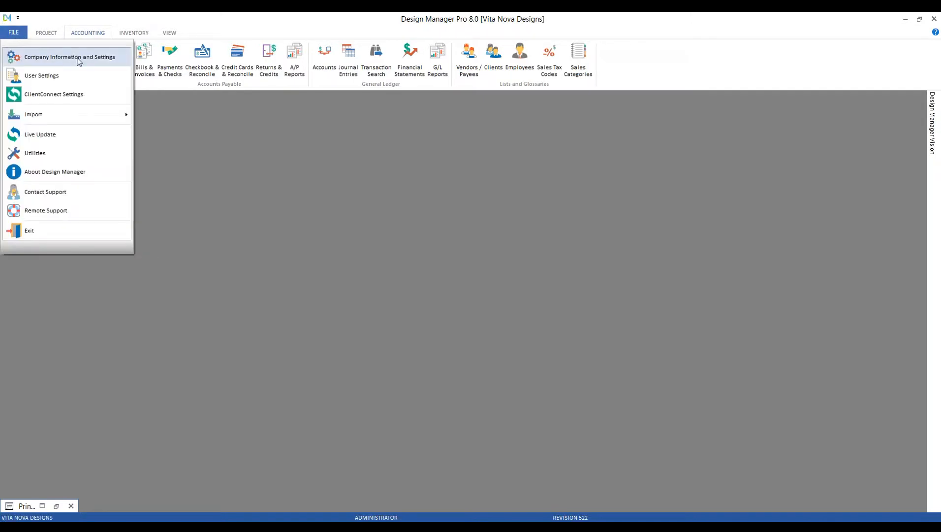
left_click(90, 59)
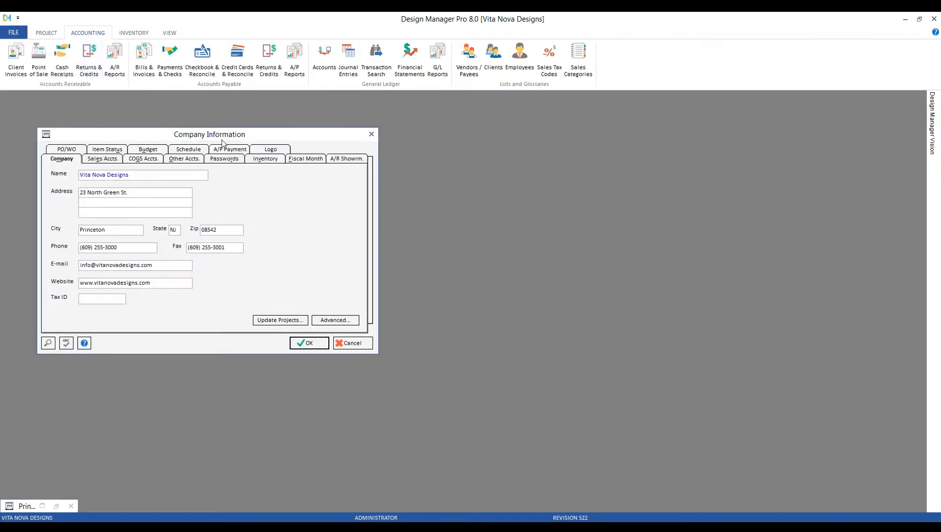
left_click_drag(220, 134, 283, 176)
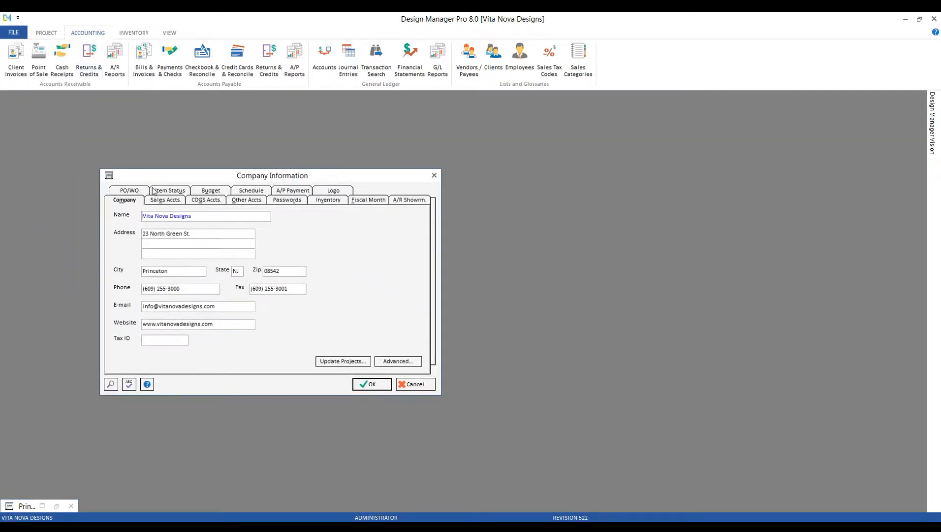
left_click(221, 194)
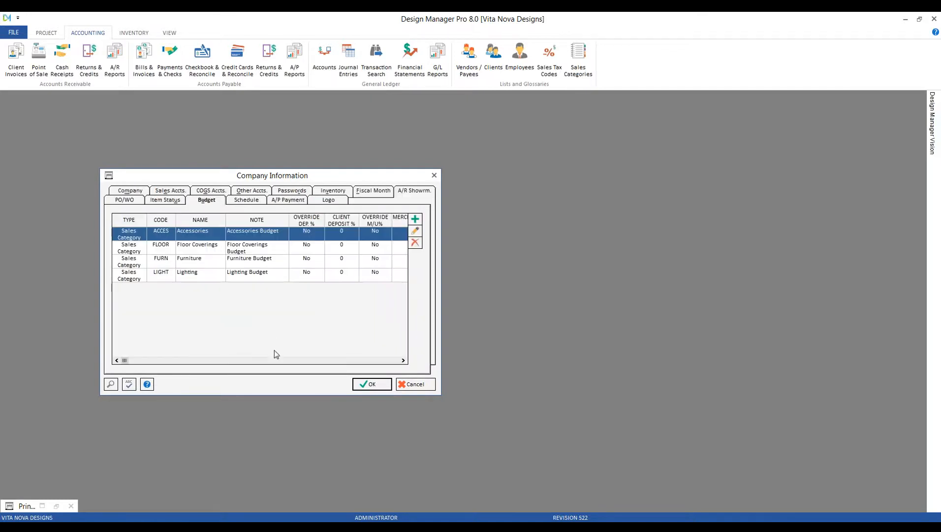
left_click(287, 249)
left_click(283, 264)
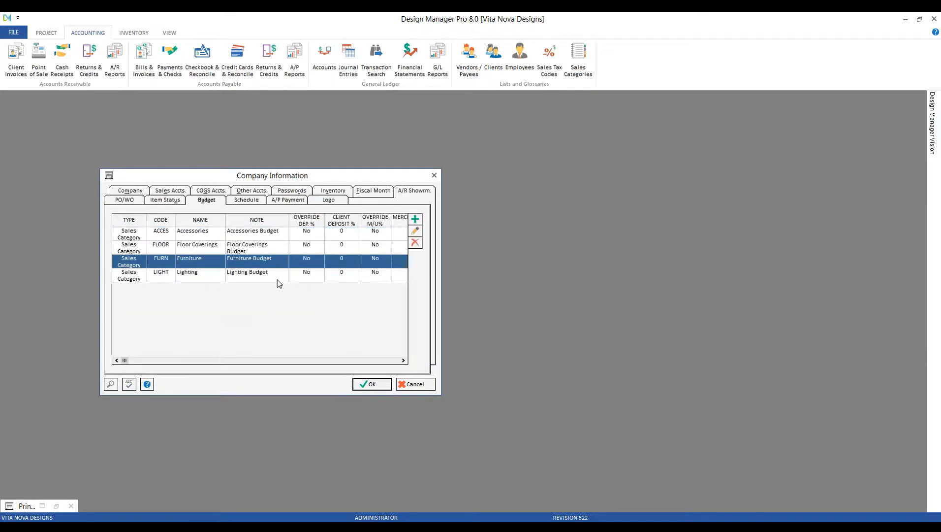
left_click(280, 277)
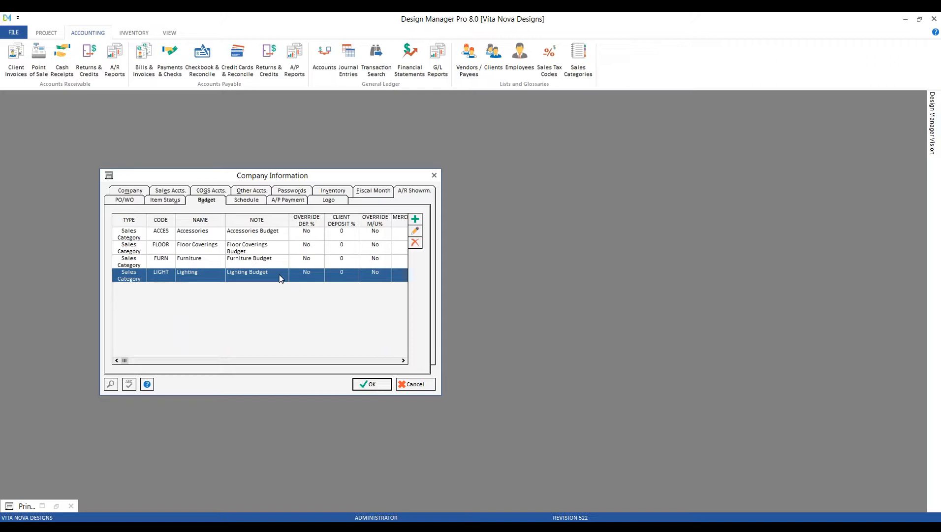
left_click(187, 233)
left_click(210, 248)
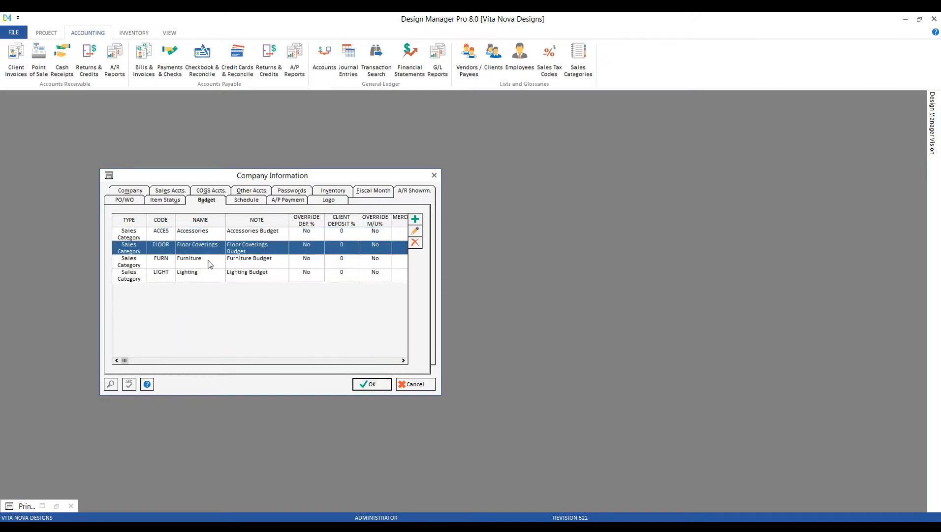
left_click(211, 264)
left_click(211, 277)
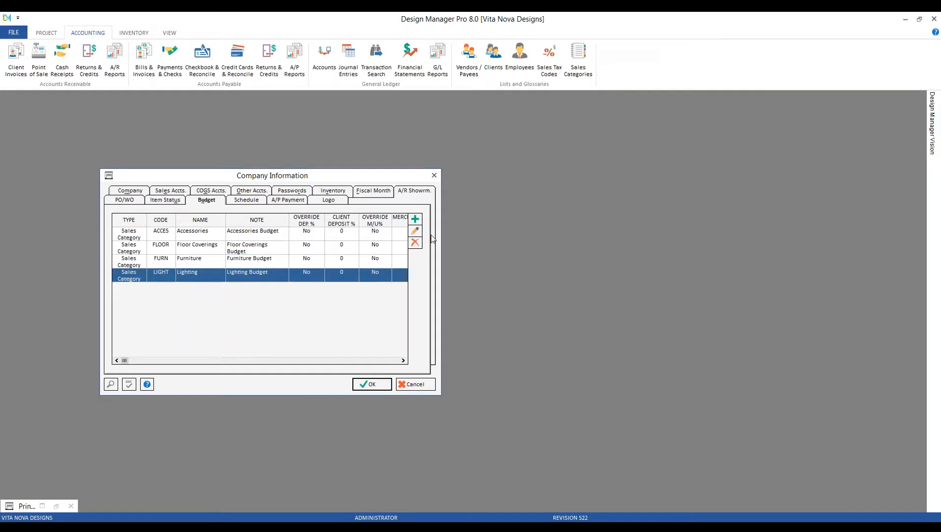
Step: View the Lighting default budget's amounts, actions and tolerances, and leave the company settings without saving
left_click(415, 230)
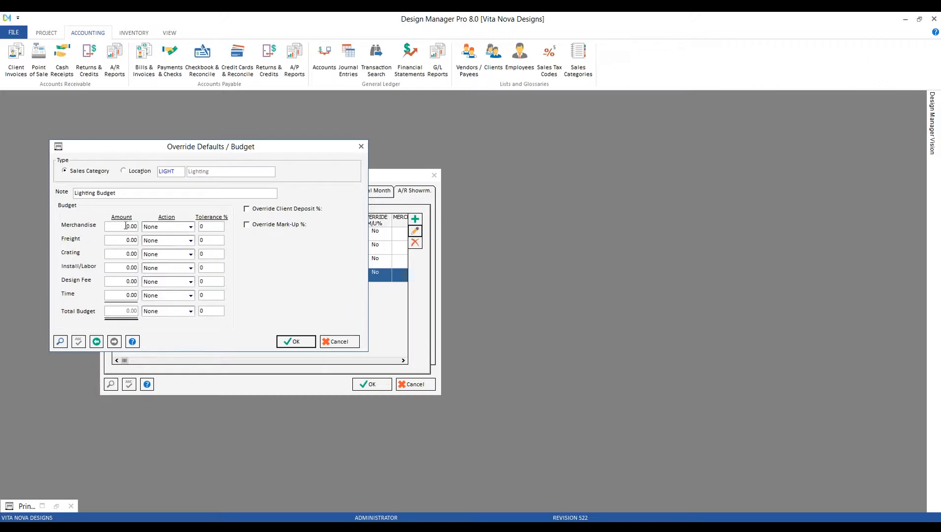
left_click(339, 341)
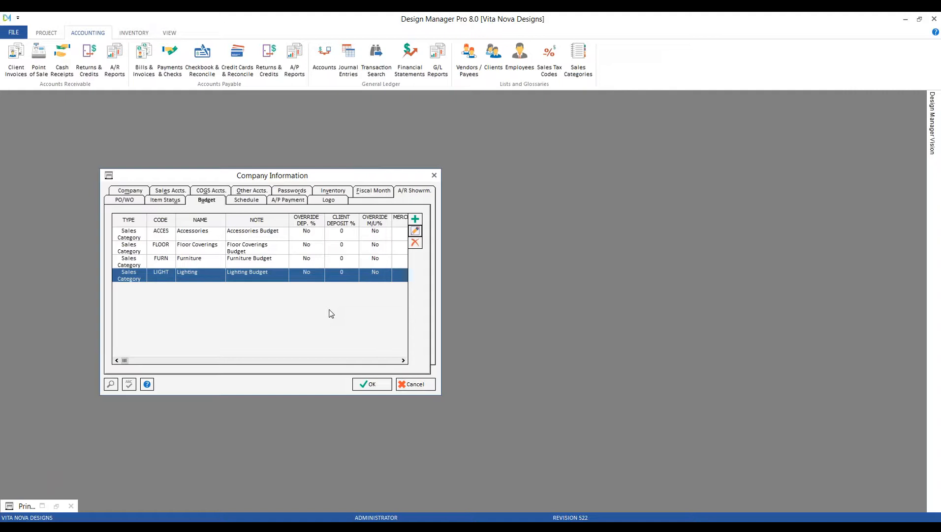
left_click(415, 384)
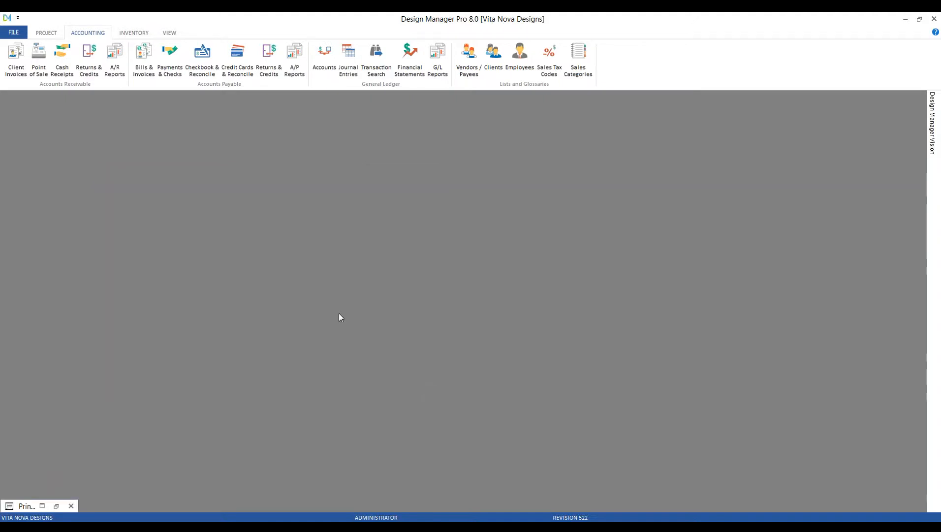
Step: Start a new project with code TEST, check its default budget categories, and discard the project
left_click(47, 32)
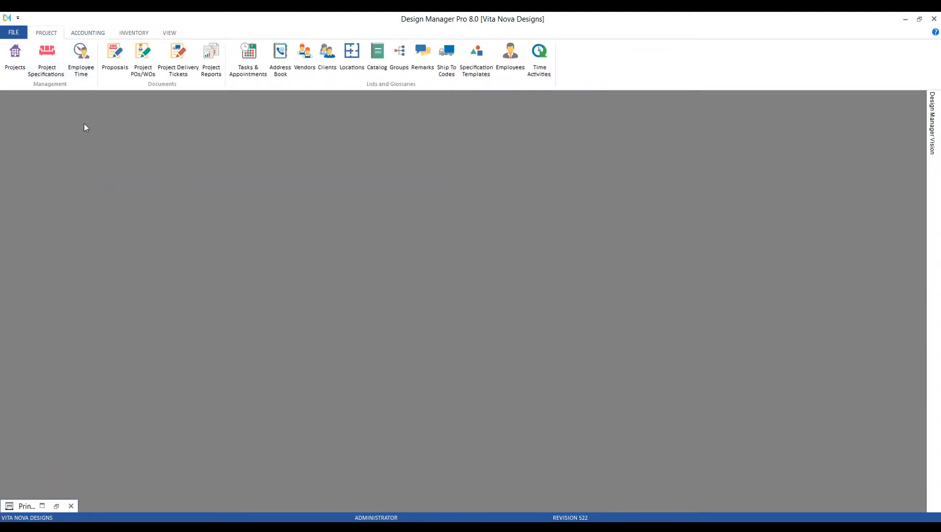
left_click(15, 59)
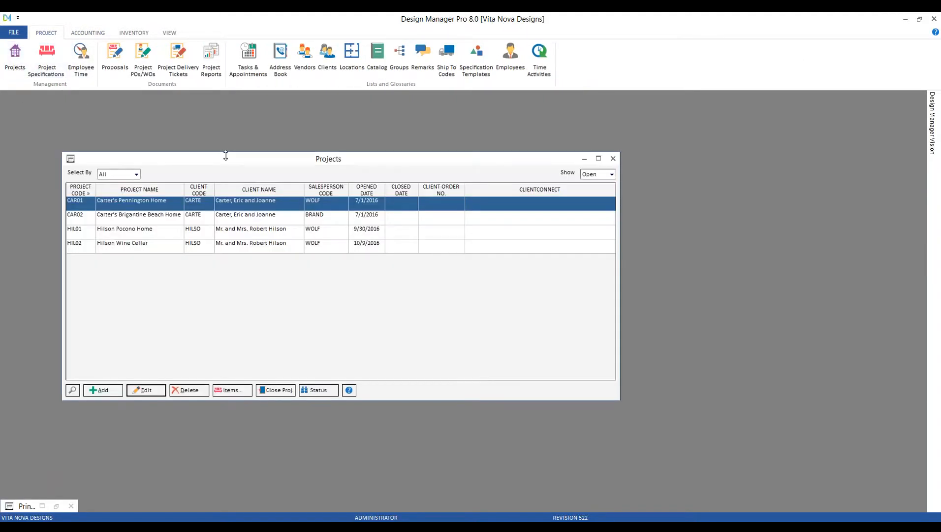
left_click_drag(233, 166, 248, 179)
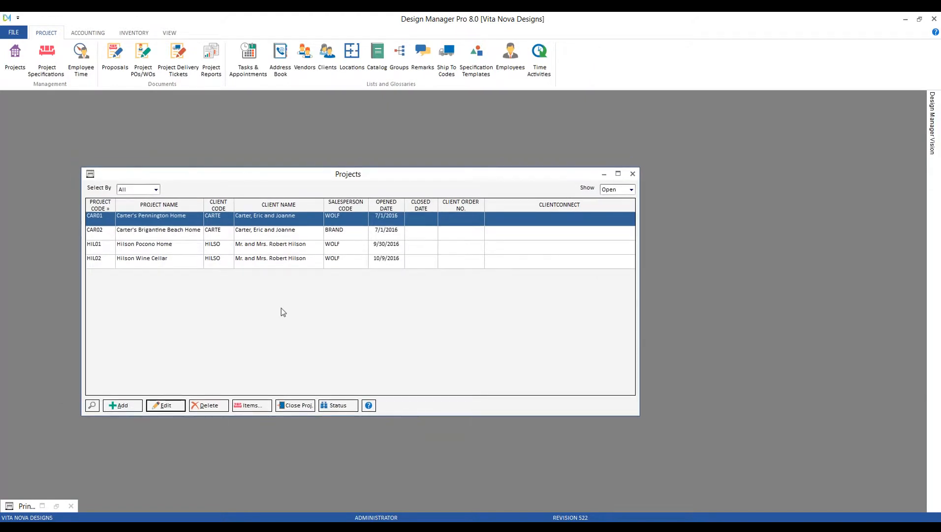
left_click(131, 401)
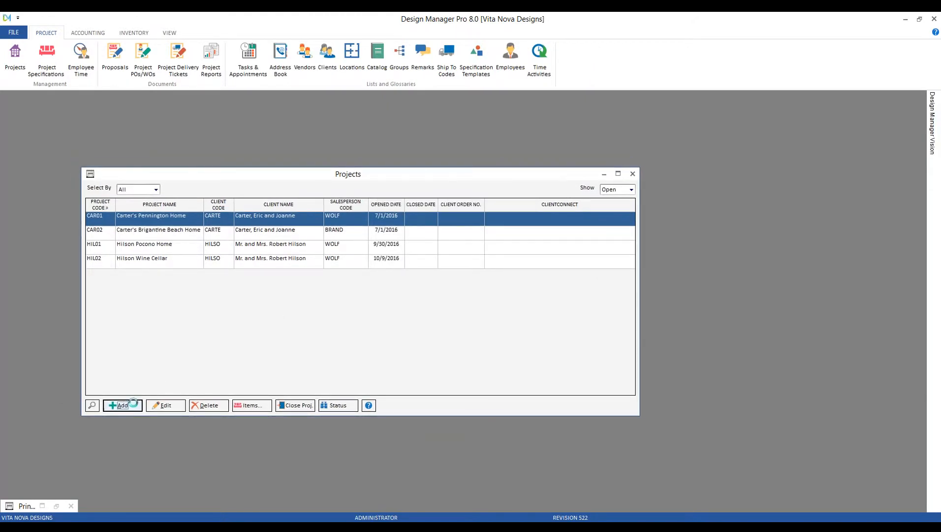
left_click(270, 203)
type("TEST")
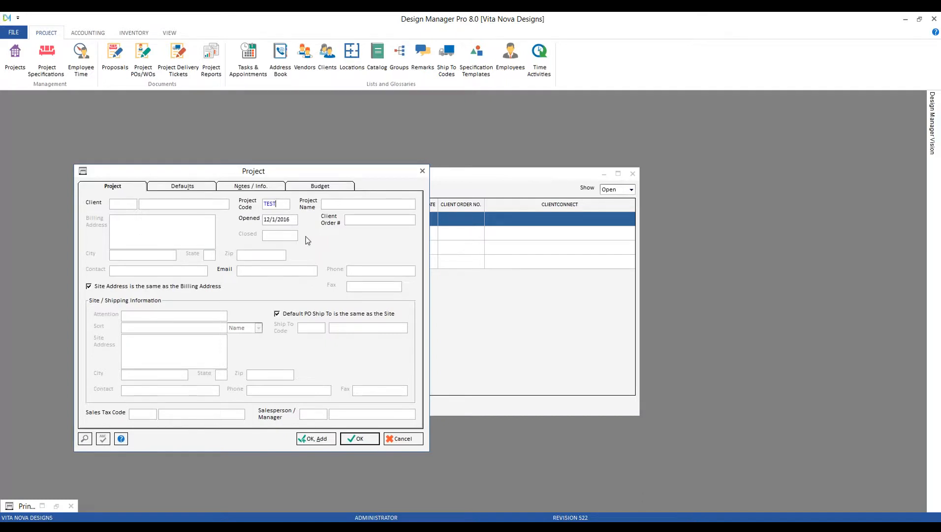
left_click(324, 187)
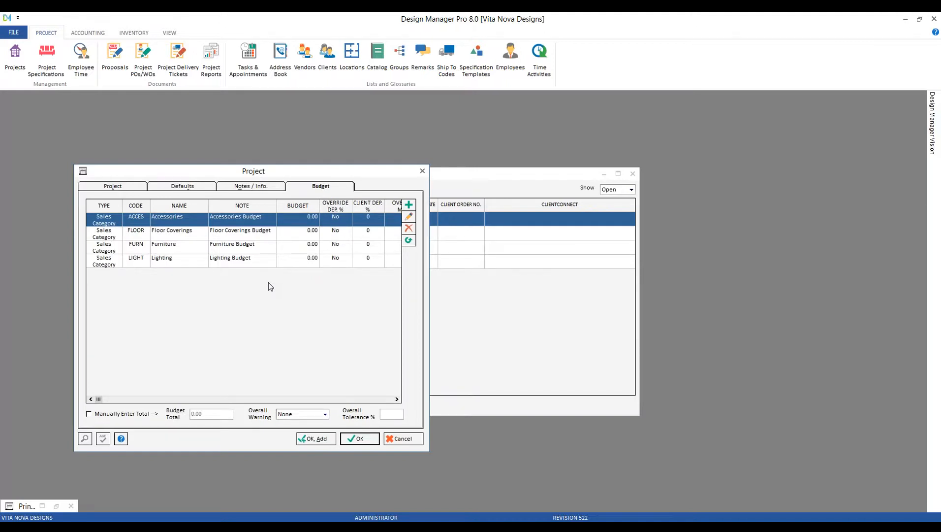
left_click(413, 441)
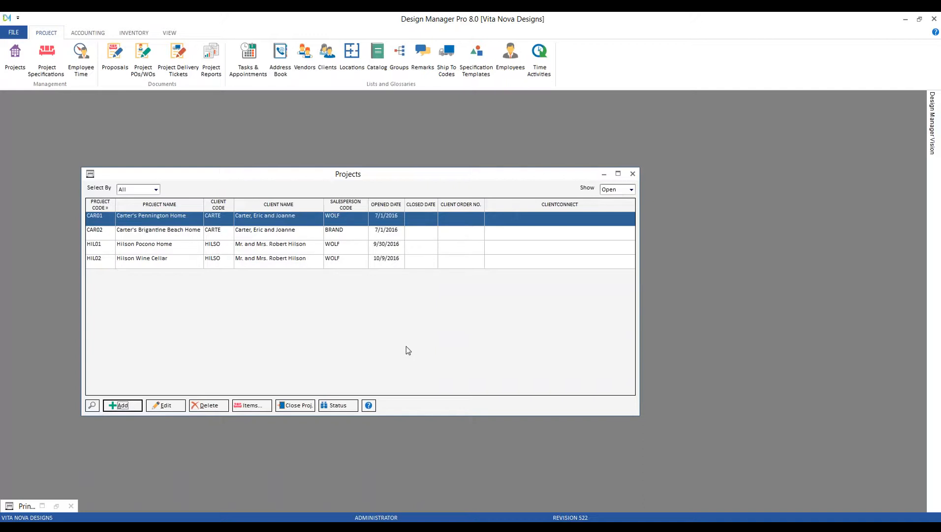
Step: Replace the budget information of project CAR01 with the company defaults, and discard the project changes
left_click(166, 404)
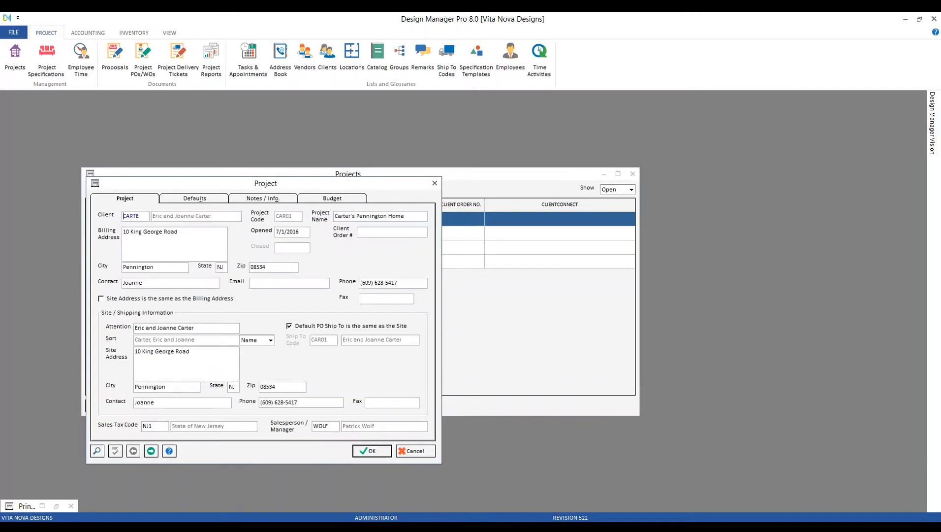
left_click(313, 200)
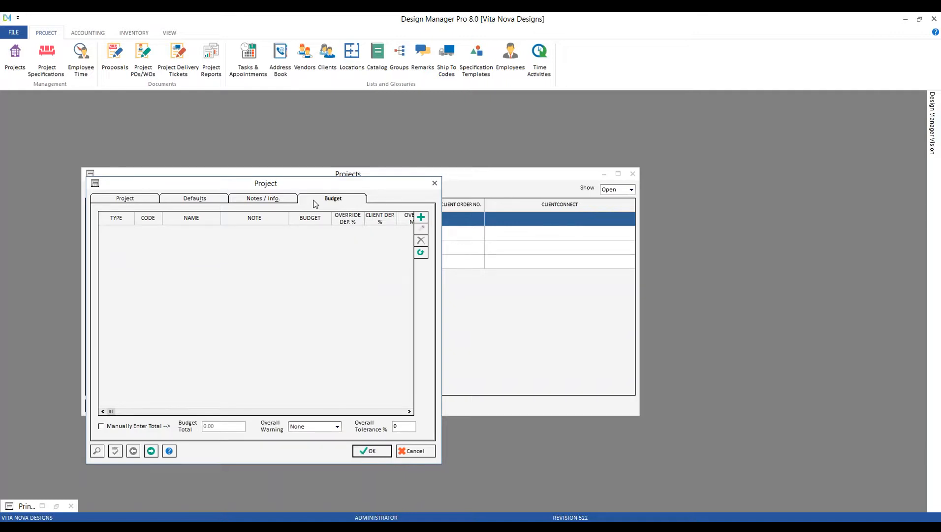
left_click(421, 253)
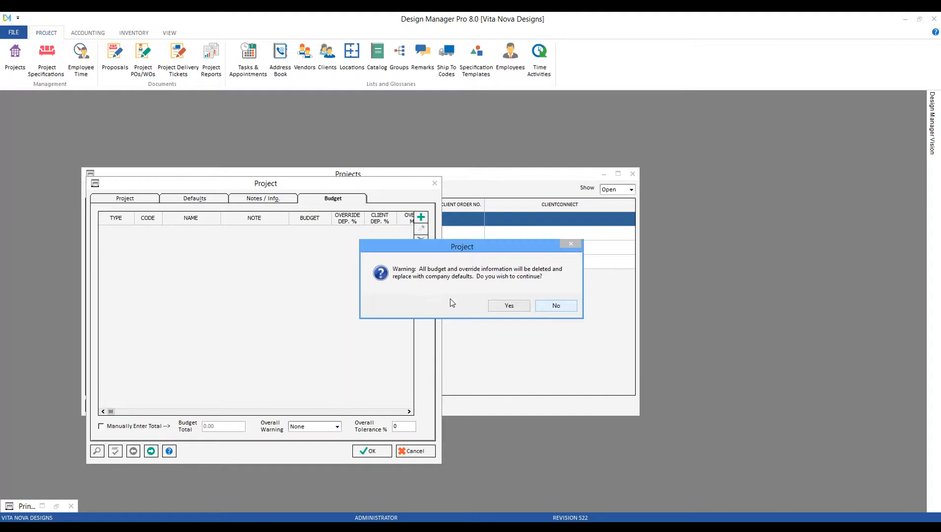
left_click(508, 307)
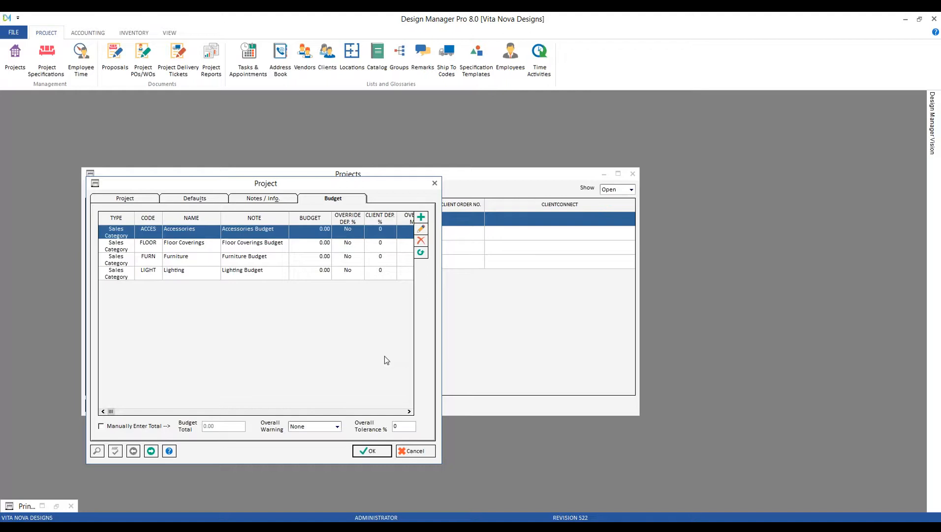
left_click(426, 451)
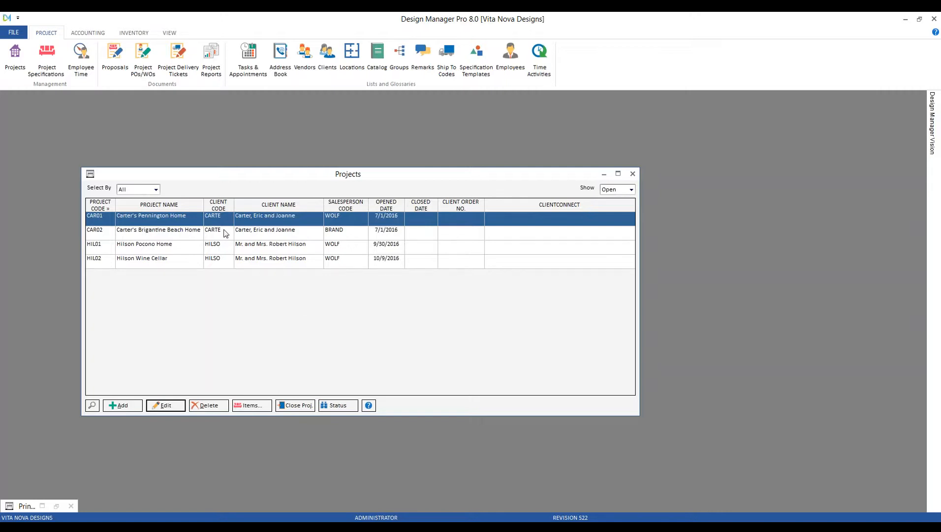
Step: Open the item specifications of the Wine Cellar project HIL02
left_click(172, 264)
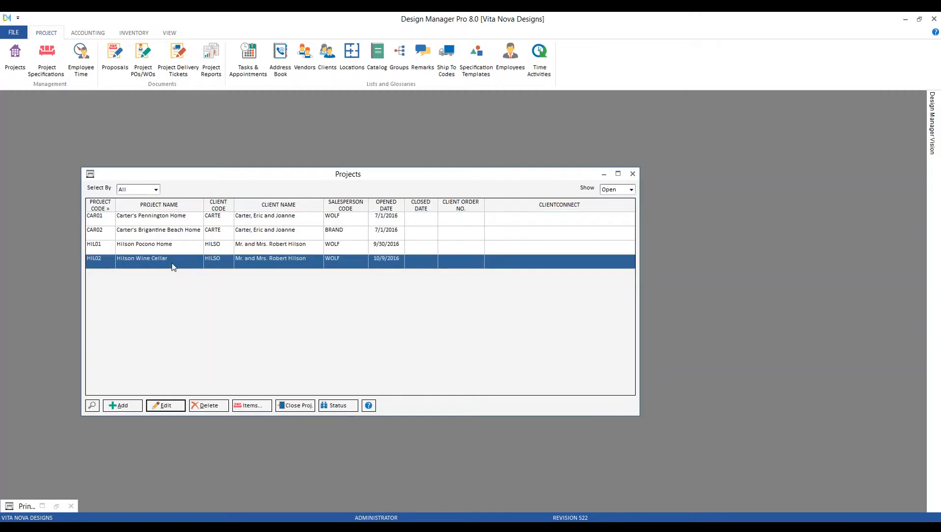
left_click(172, 265)
left_click(258, 408)
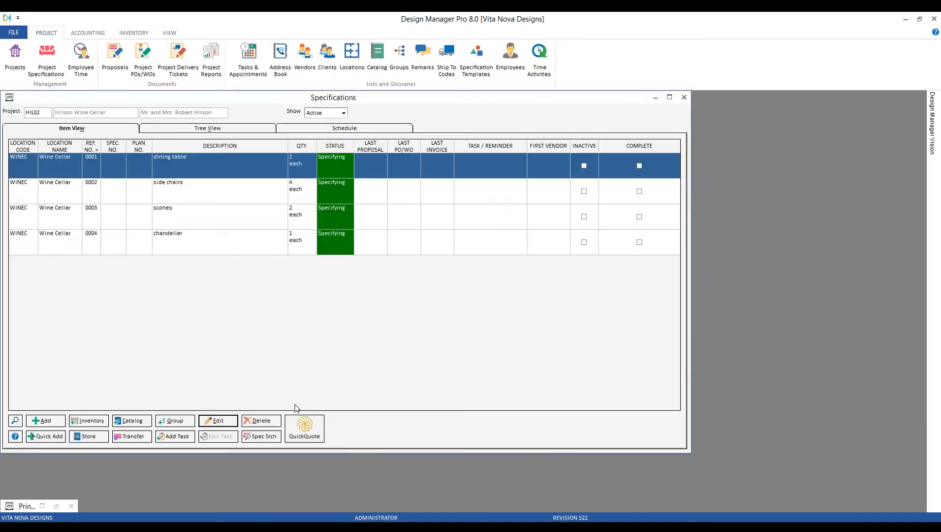
left_click_drag(272, 125, 314, 128)
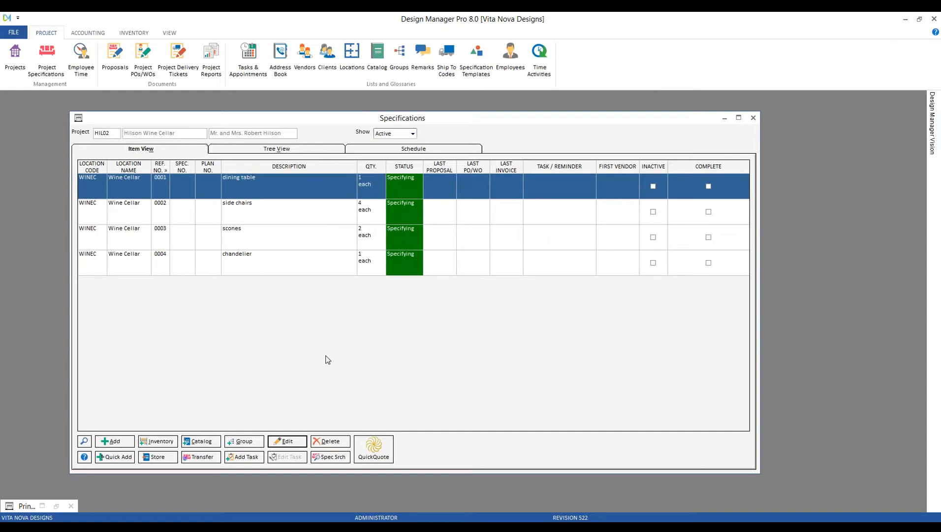
Step: Try a quantity of 5 and a unit budget of 600 on the side chairs item
left_click(263, 222)
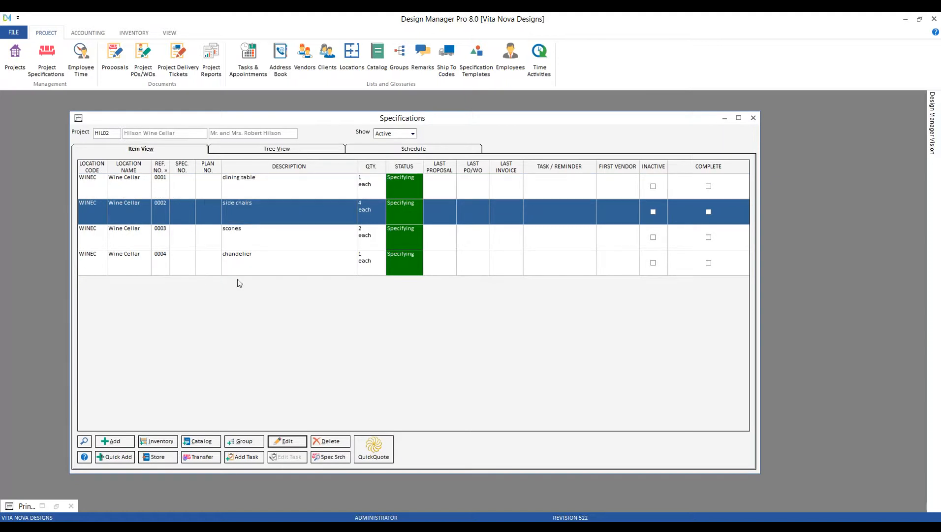
left_click(288, 441)
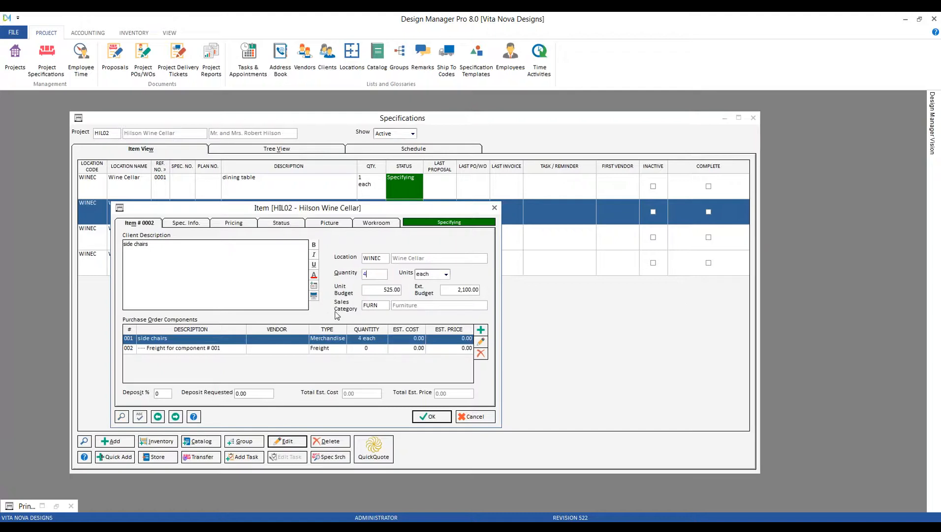
left_click(377, 289)
key("Tab")
double_click(373, 275)
type("5")
key("Tab")
key("Tab")
type("600")
Step: Try an extended budget of 2,500 for the side chairs, and discard the item changes
left_click(459, 289)
double_click(458, 289)
type("2500")
key("Tab")
left_click(475, 419)
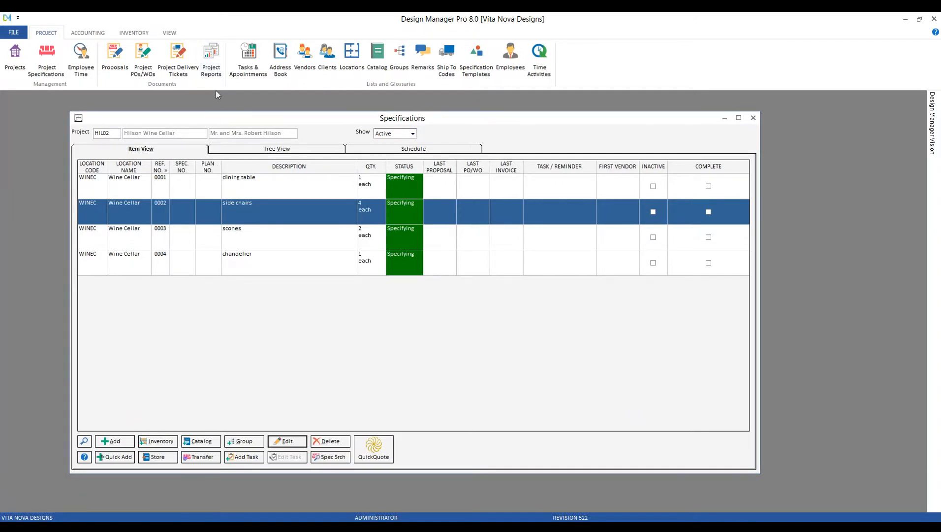
Step: Open the Budget report options for project HIL02
left_click(212, 59)
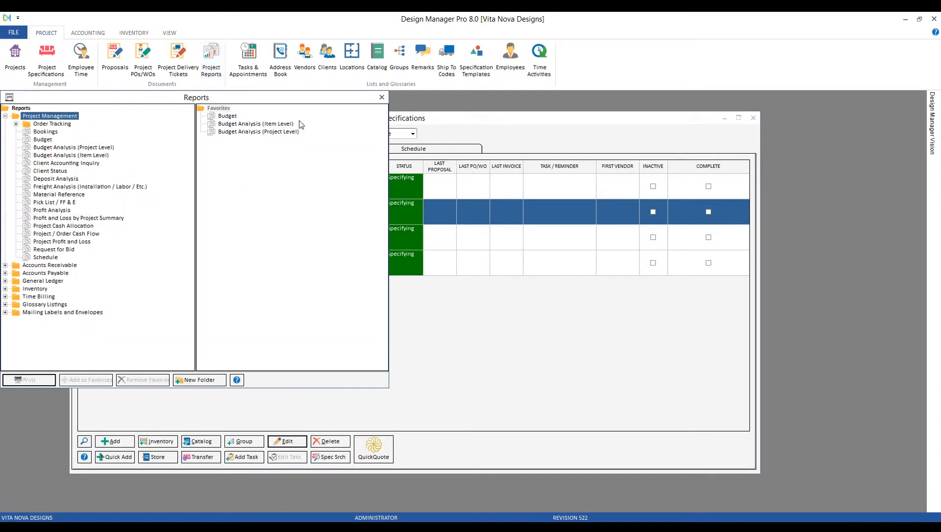
left_click(231, 117)
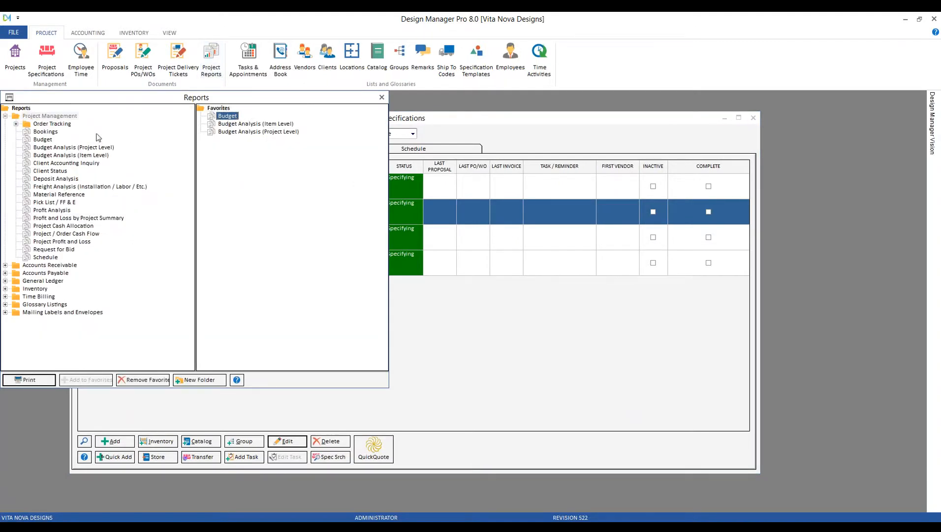
left_click(49, 140)
left_click(227, 115)
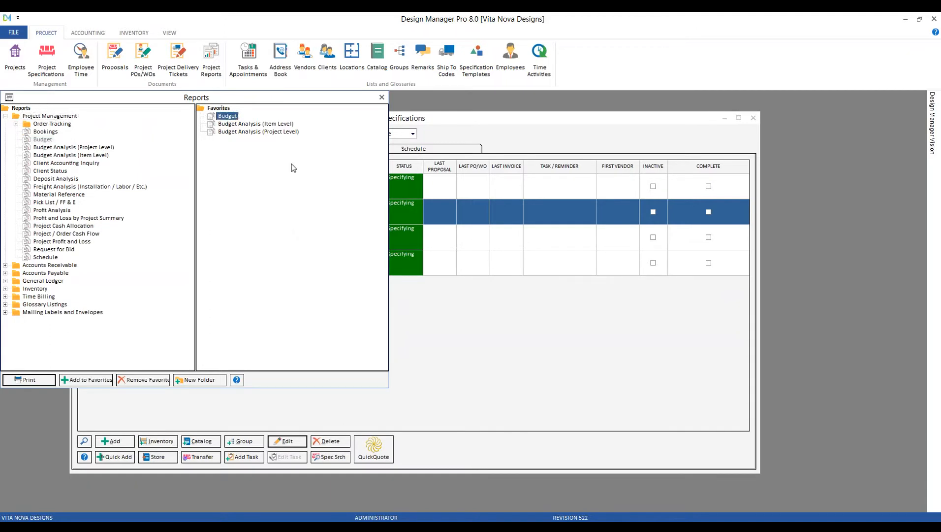
double_click(228, 117)
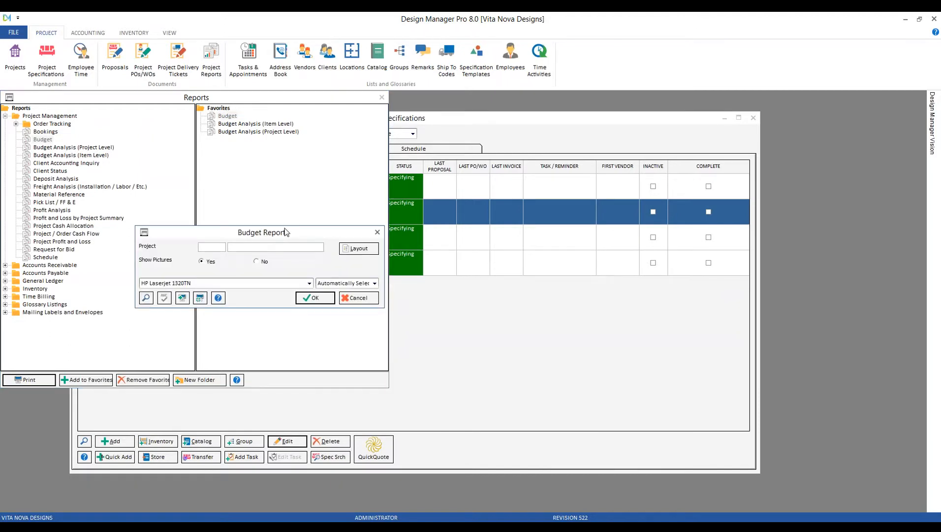
type("HIL02")
key("Tab")
Step: Arrange the report layout so the chandelier comes first among the Wine Cellar items, and accept the order
left_click(358, 252)
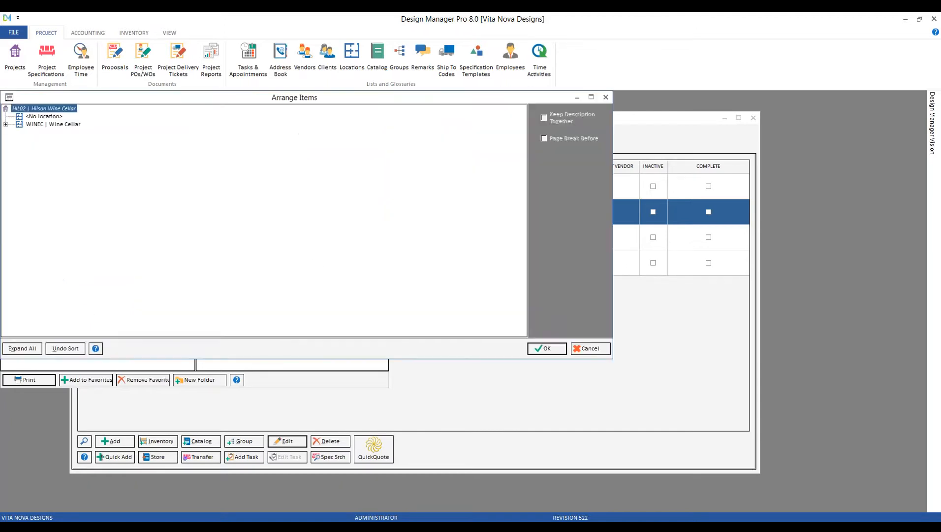
left_click(6, 124)
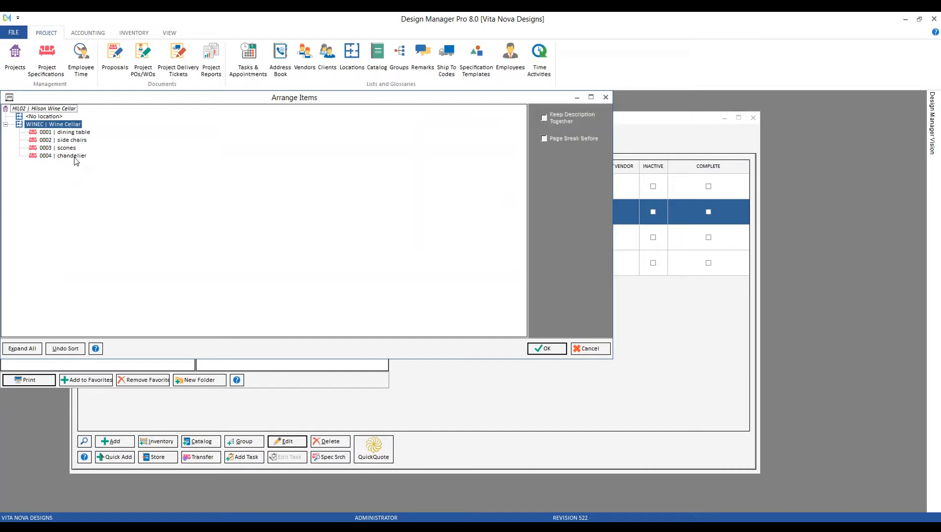
left_click_drag(77, 161, 69, 132)
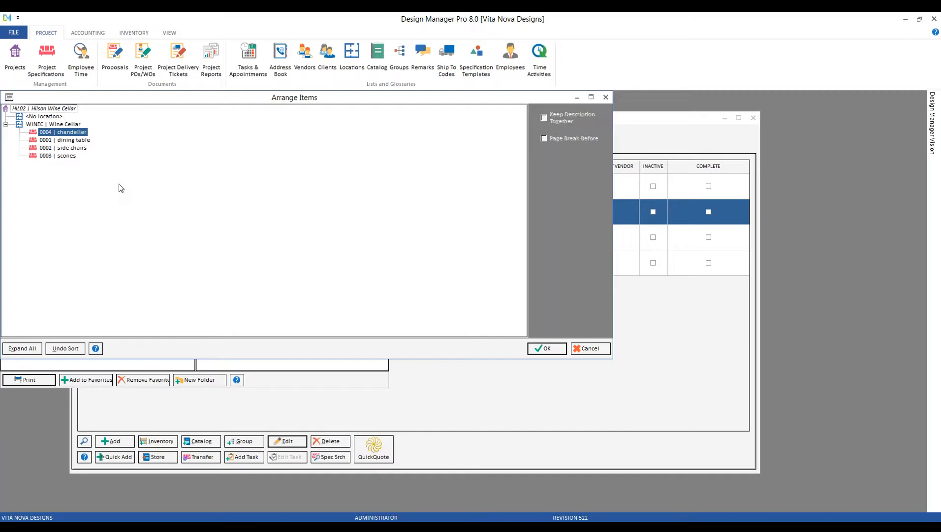
left_click(559, 348)
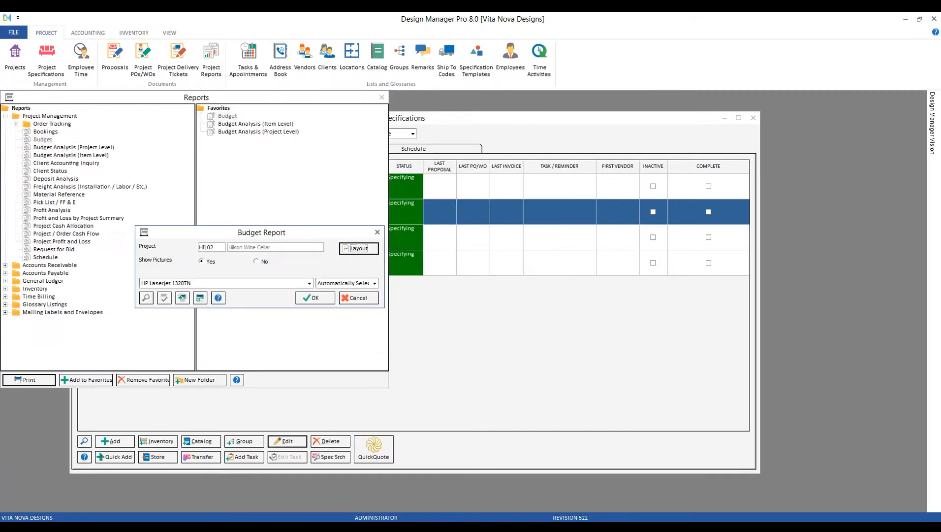
Step: Preview the Budget report with pictures, review its item budgets, overall budget and project total, and close the preview
left_click(315, 298)
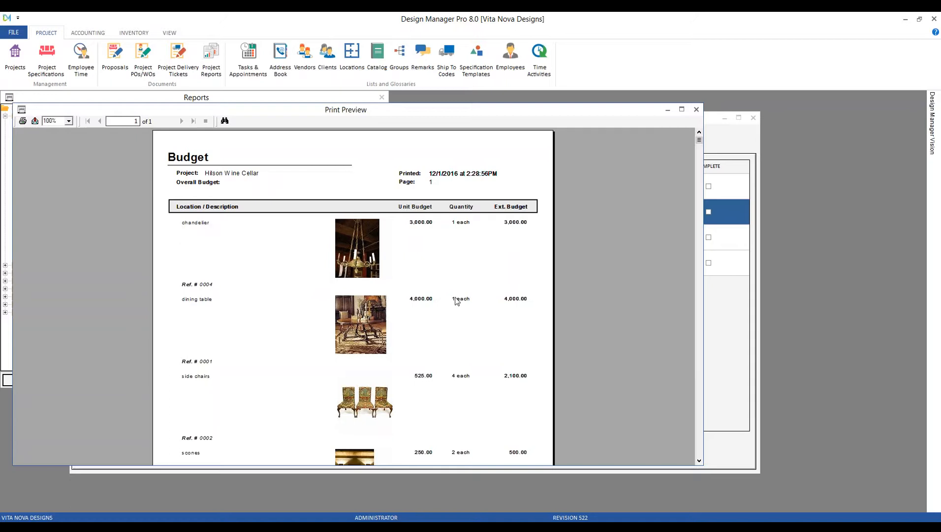
scroll(460, 301, "down", 1)
scroll(462, 301, "down", 1)
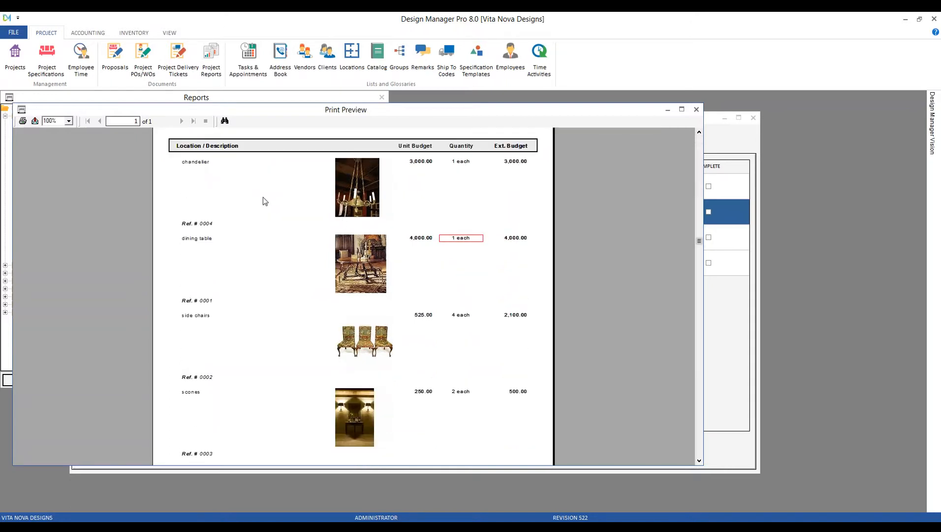
scroll(251, 343, "down", 1)
scroll(251, 343, "down", 3)
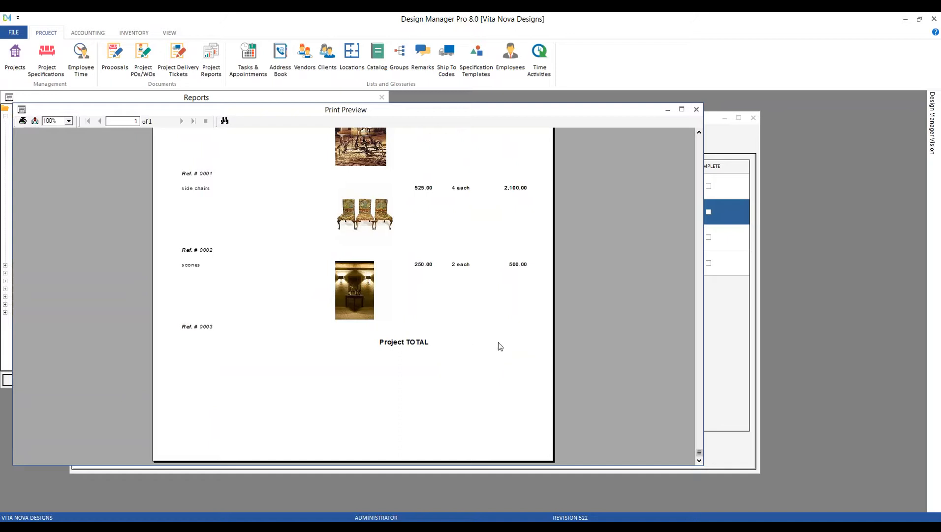
scroll(316, 392, "up", 6)
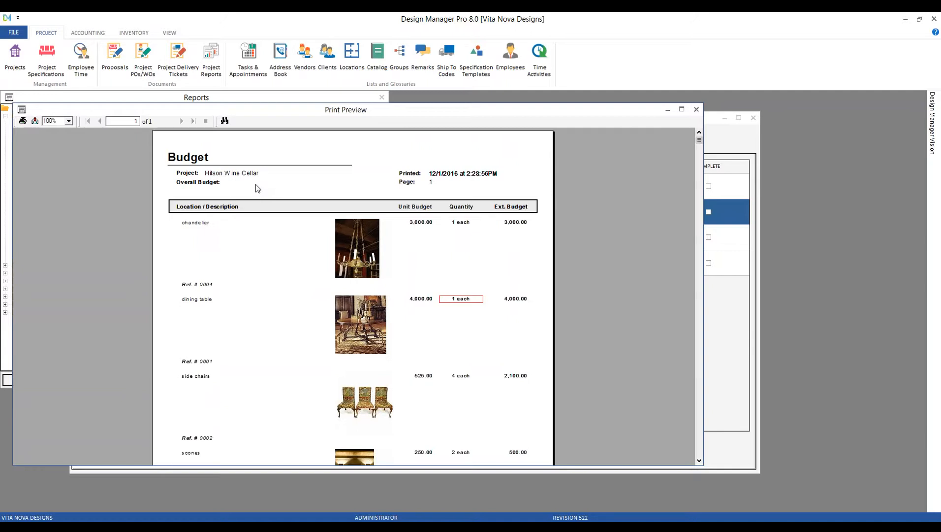
left_click(696, 109)
Step: Close the specifications, enter a manual budget total of 25,000 for project HIL02, and save the project
left_click(752, 118)
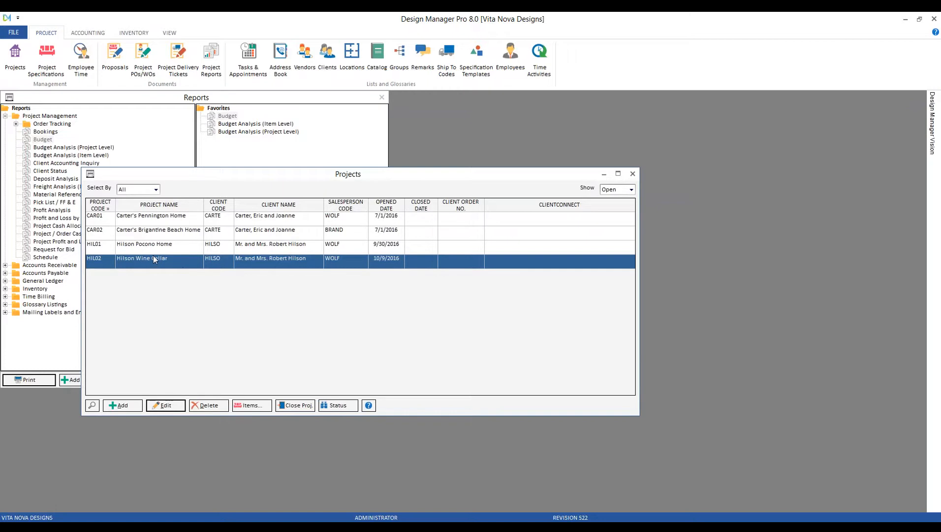
left_click(173, 409)
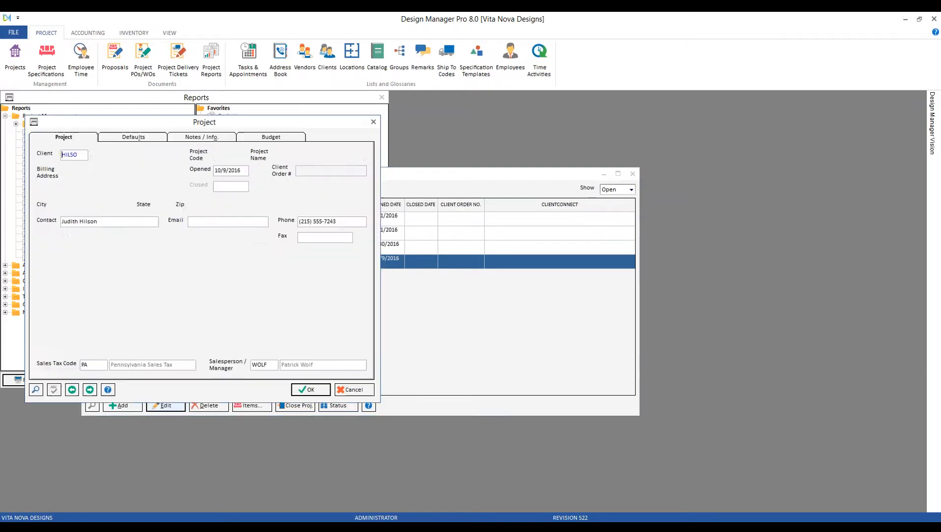
left_click(284, 138)
left_click_drag(290, 130, 461, 156)
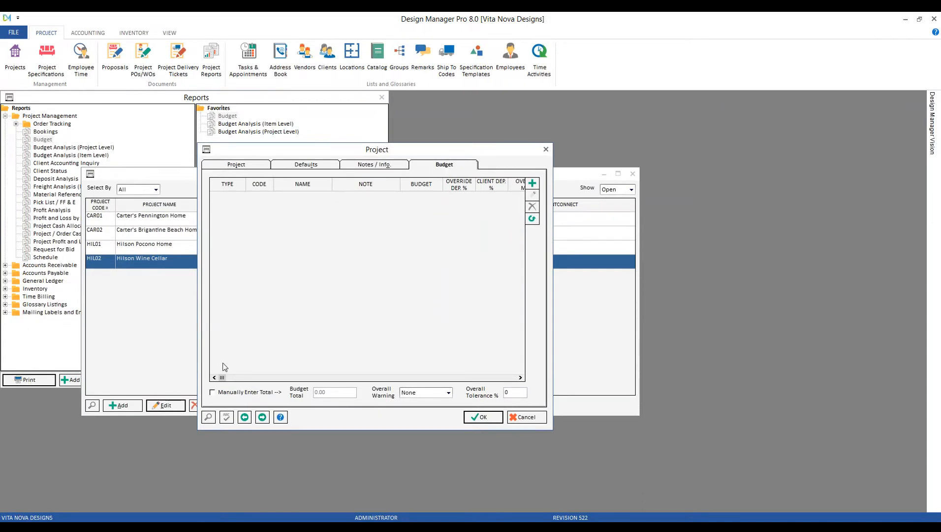
left_click(212, 392)
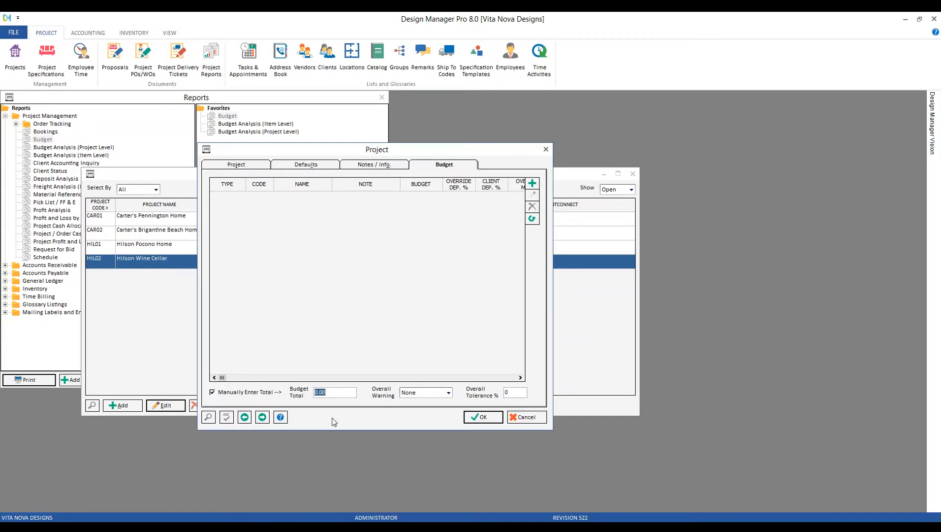
type("25000")
left_click(482, 417)
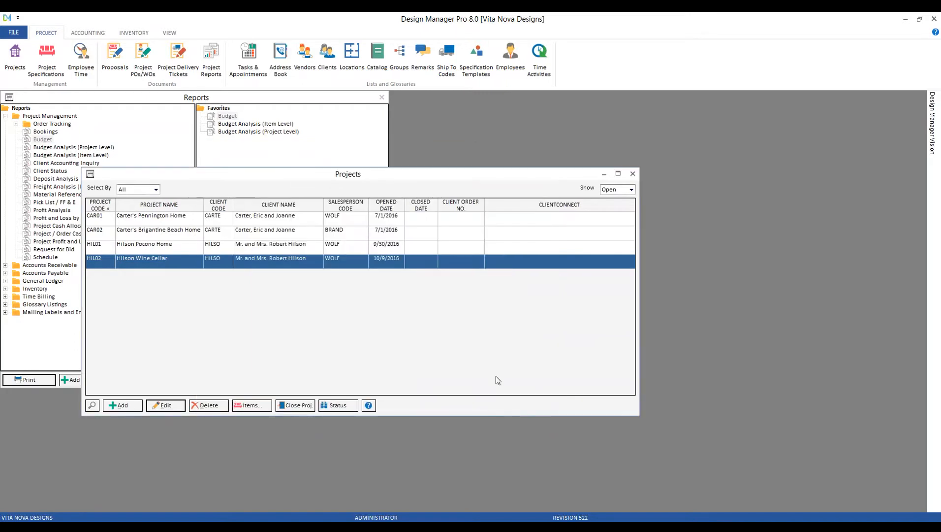
Step: Run the Budget report for HIL02, review its overall and unallocated budget amounts, and close the preview
left_click(260, 101)
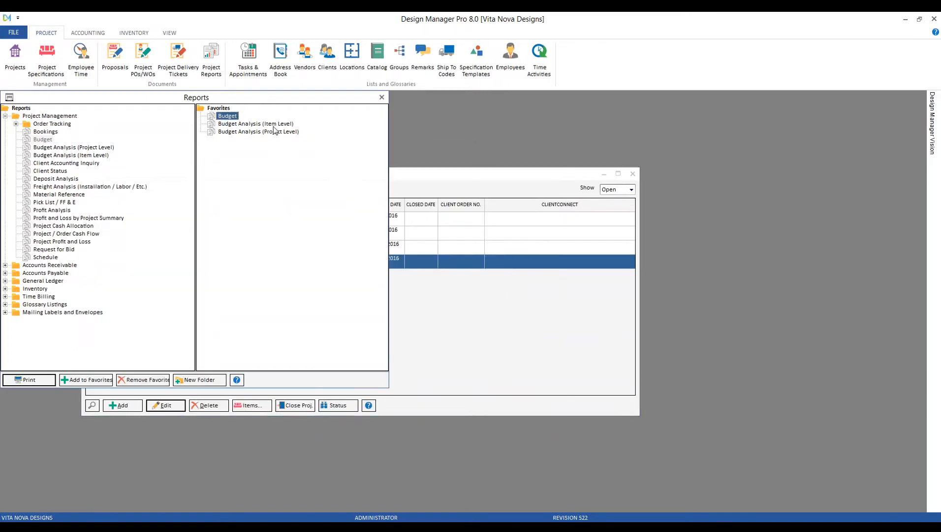
double_click(233, 118)
type("HIL02")
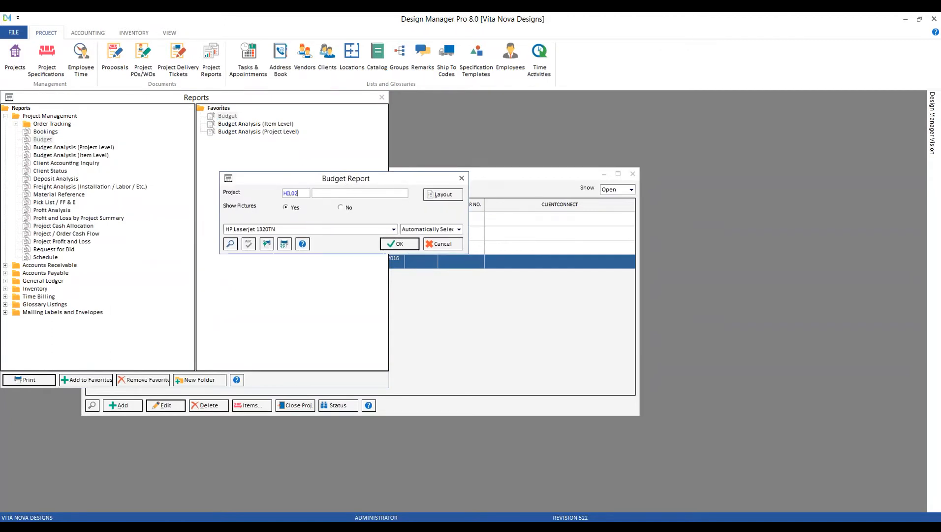
key("Return")
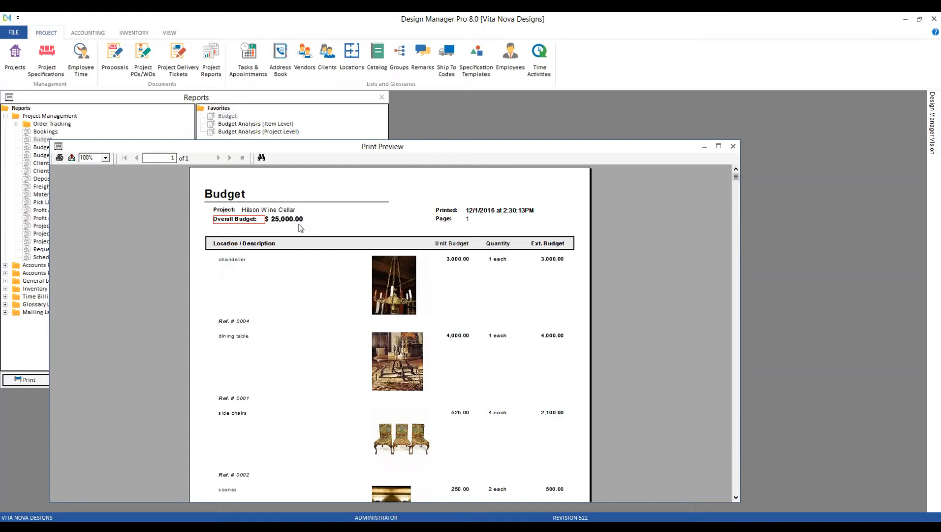
scroll(305, 311, "down", 3)
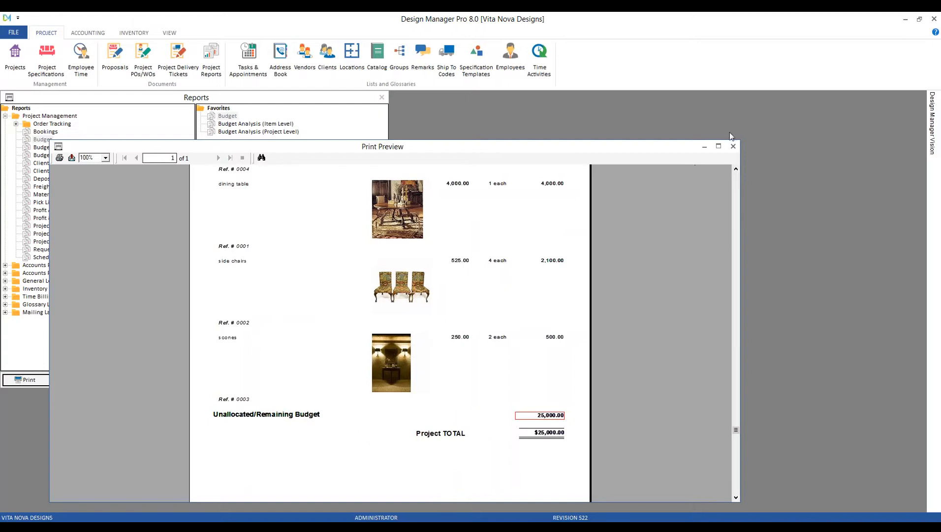
left_click(733, 146)
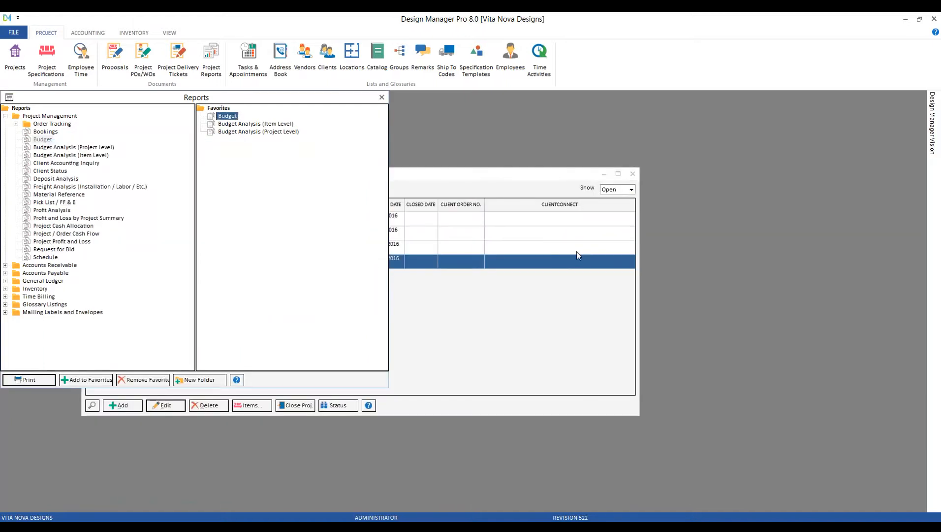
Step: Start a new location budget in project HIL02 and assign it to the Wine Cellar location WINEC
left_click(465, 185)
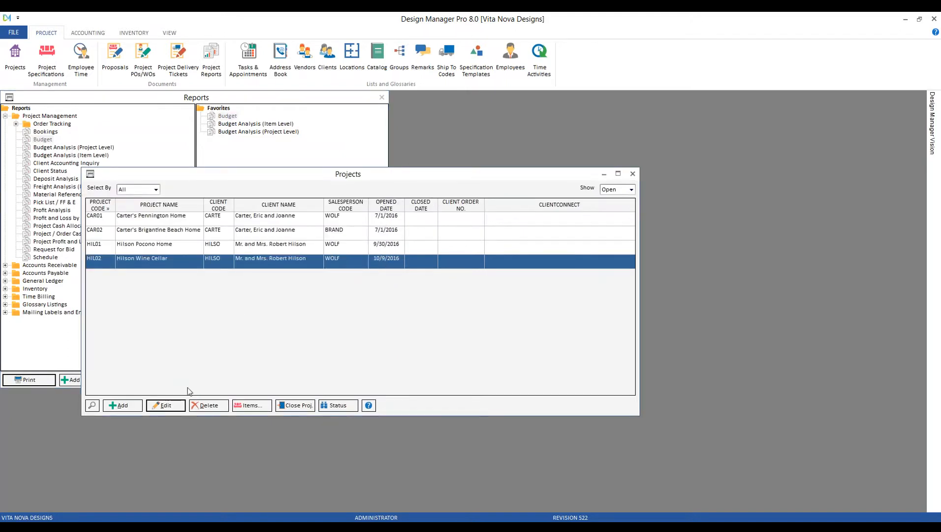
left_click(168, 405)
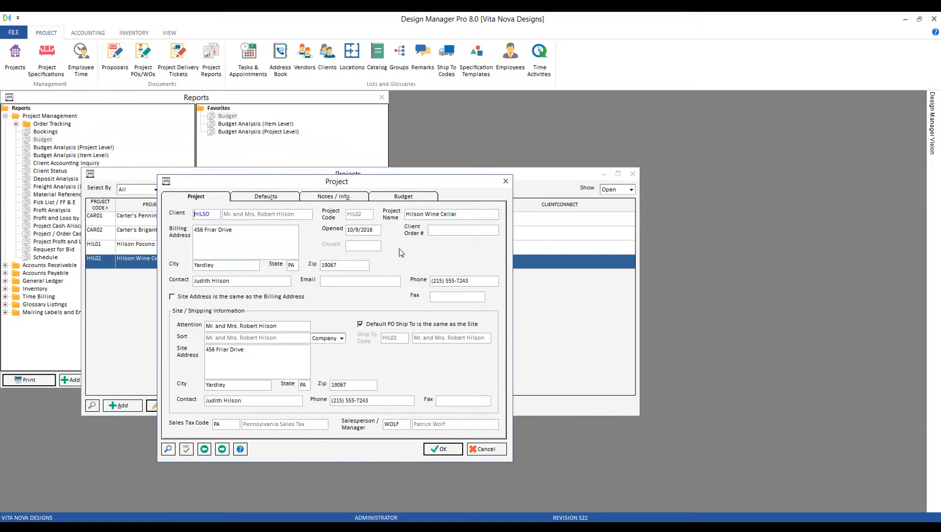
left_click(393, 197)
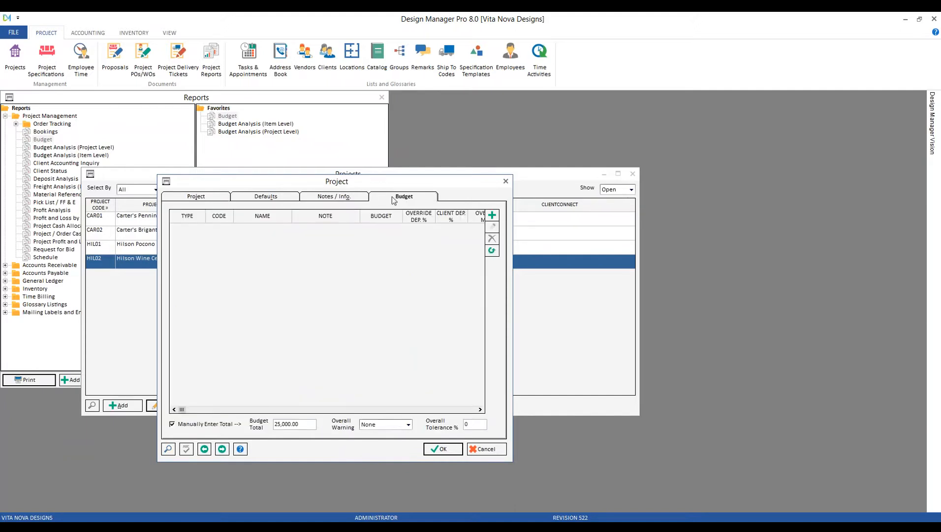
left_click(492, 216)
left_click_drag(140, 176, 267, 218)
left_click(279, 238)
left_click(216, 409)
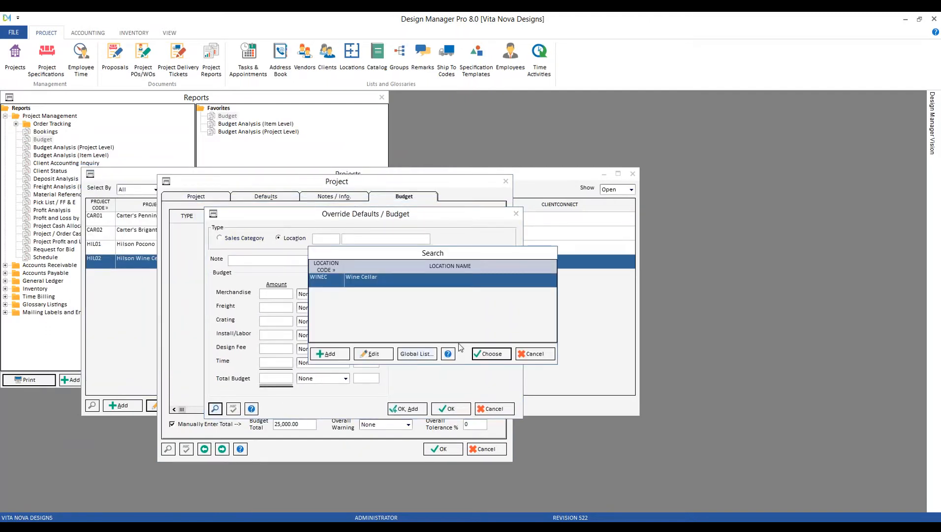
left_click(492, 354)
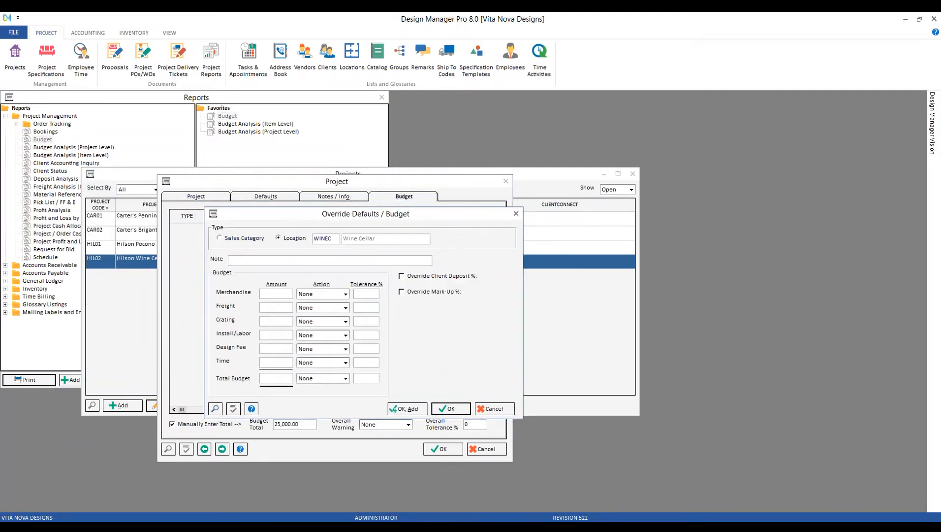
Step: Add the note "budget for wine cellar", set the merchandise budget to 15,000, and save the budget and project
type("budget for ")
type("wine cellar")
type("15000")
key("Tab")
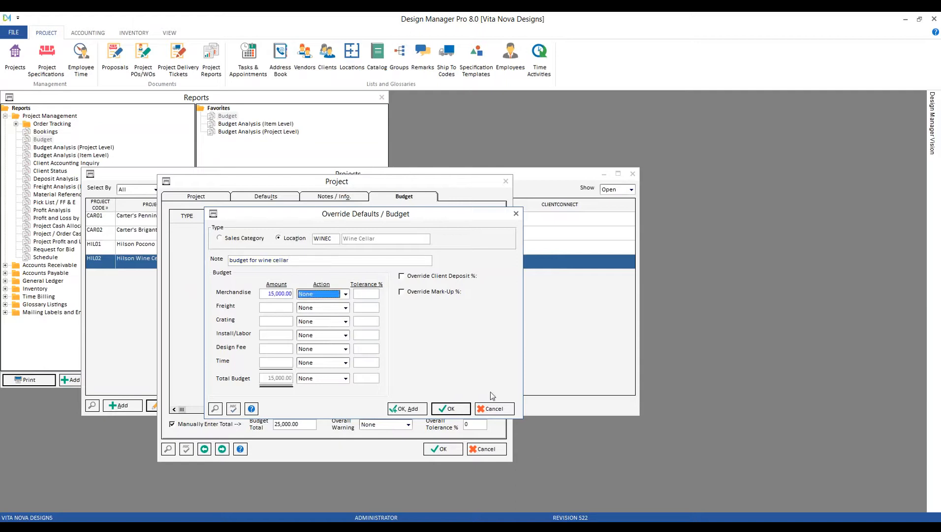
left_click(454, 411)
left_click(452, 449)
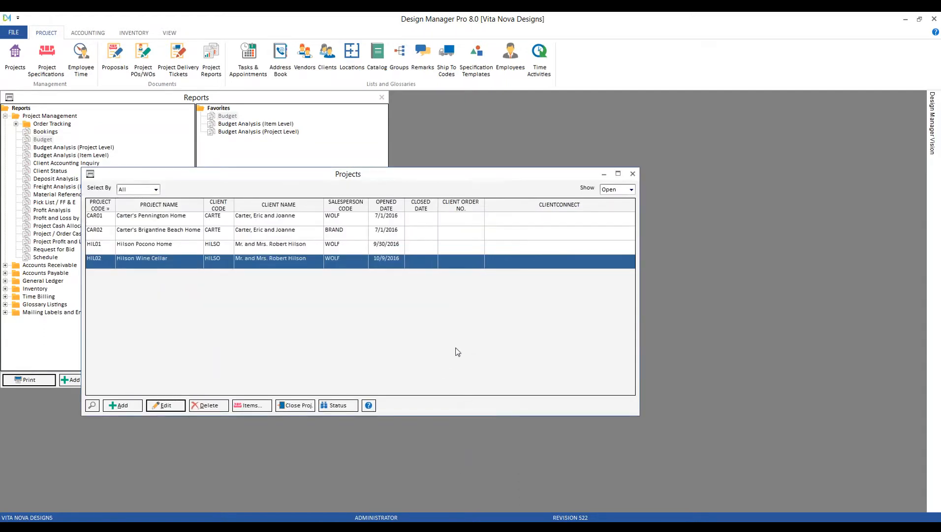
Step: Run the Budget report for project HIL02 with pictures shown
left_click(289, 101)
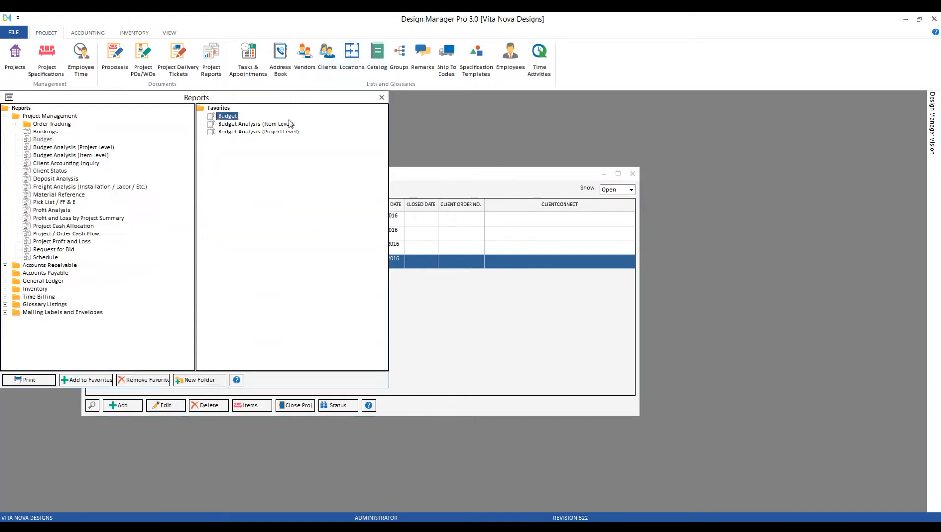
double_click(233, 119)
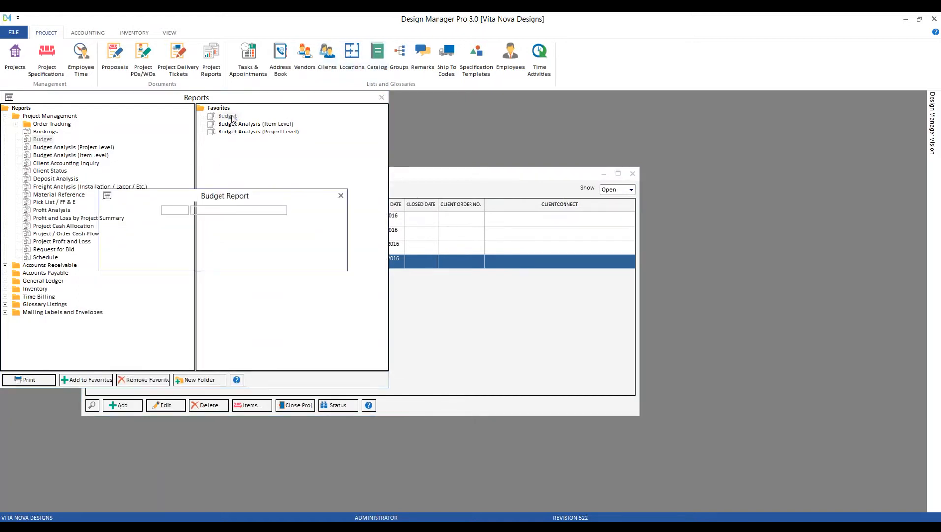
type("HIL02")
key("Tab")
key("Tab")
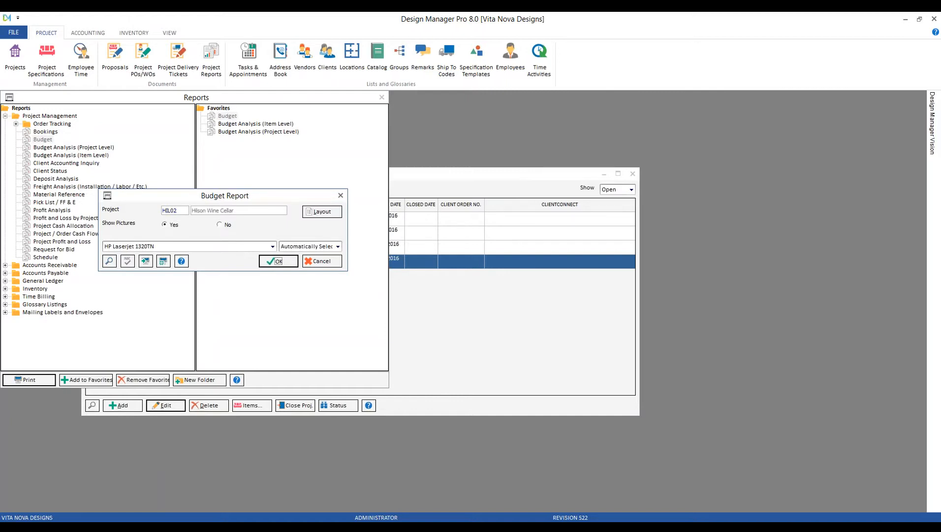
key("Return")
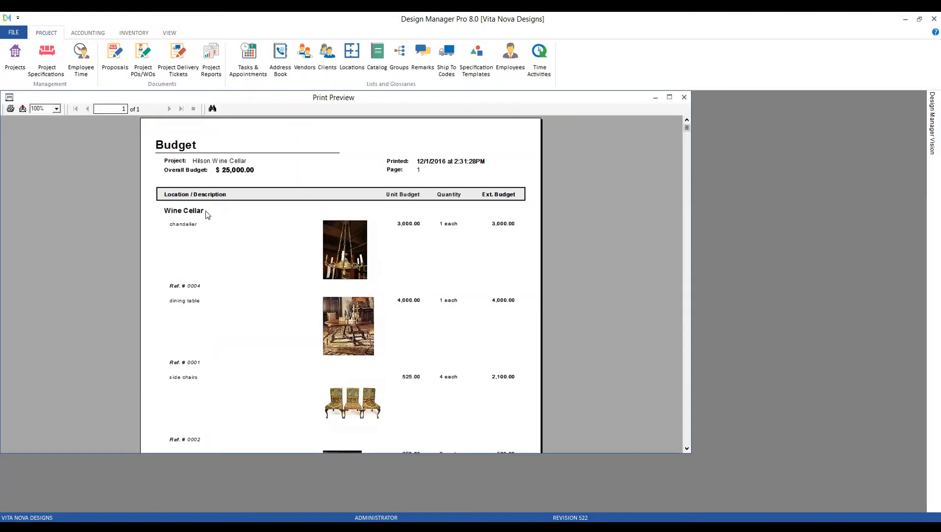
Step: Examine the item budgets, the Wine Cellar and project totals, and both unallocated budget lines in the report, and close the preview
scroll(231, 203, "down", 1)
scroll(427, 186, "down", 2)
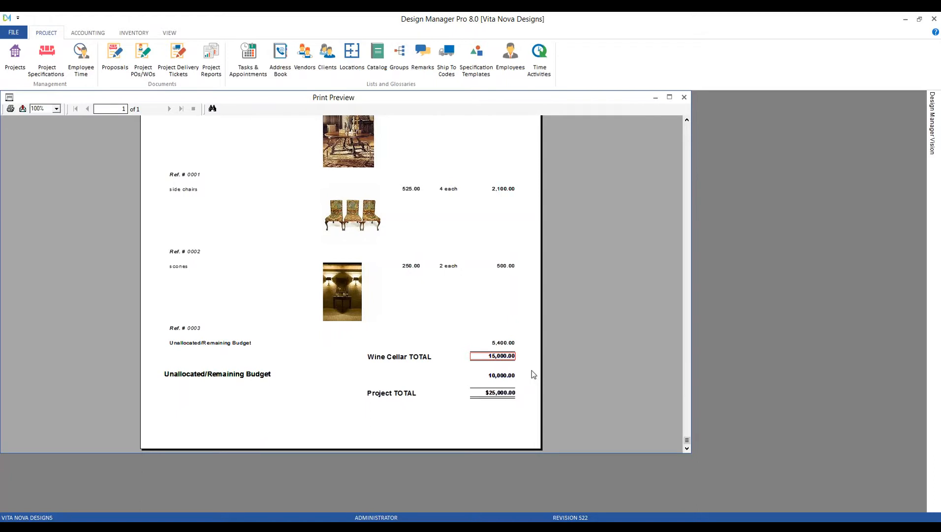
scroll(514, 159, "up", 3)
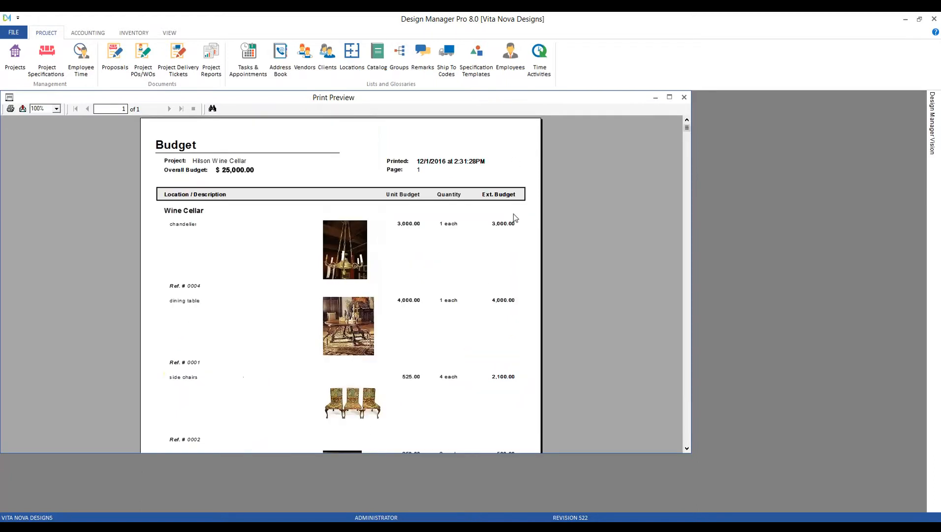
scroll(506, 383, "down", 1)
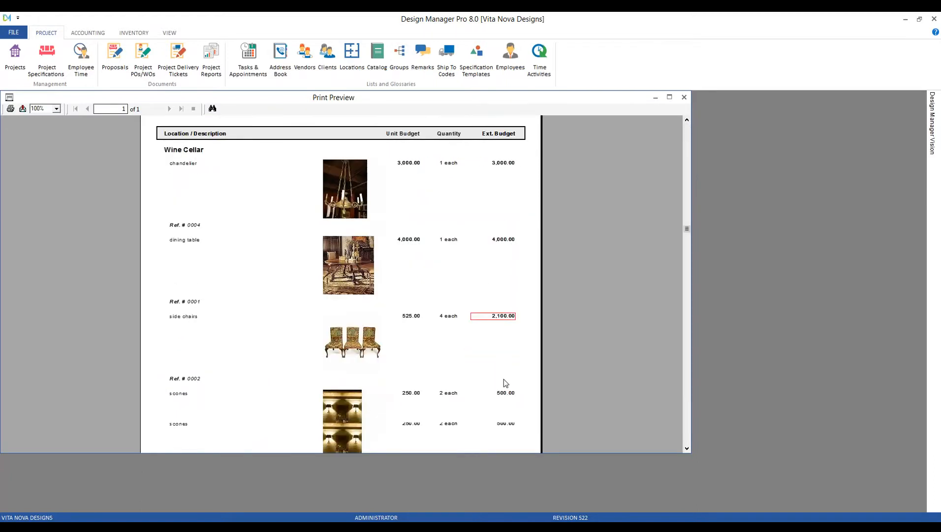
scroll(506, 382, "down", 1)
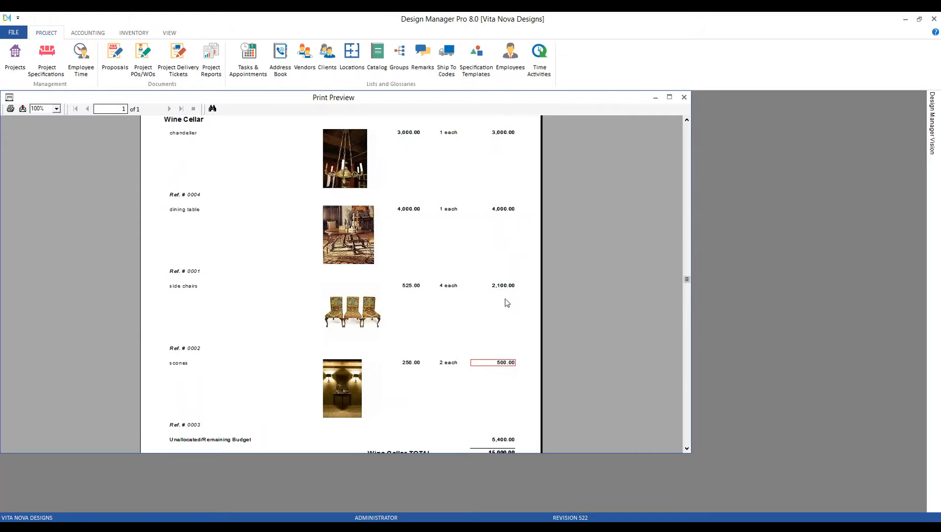
scroll(508, 325, "down", 1)
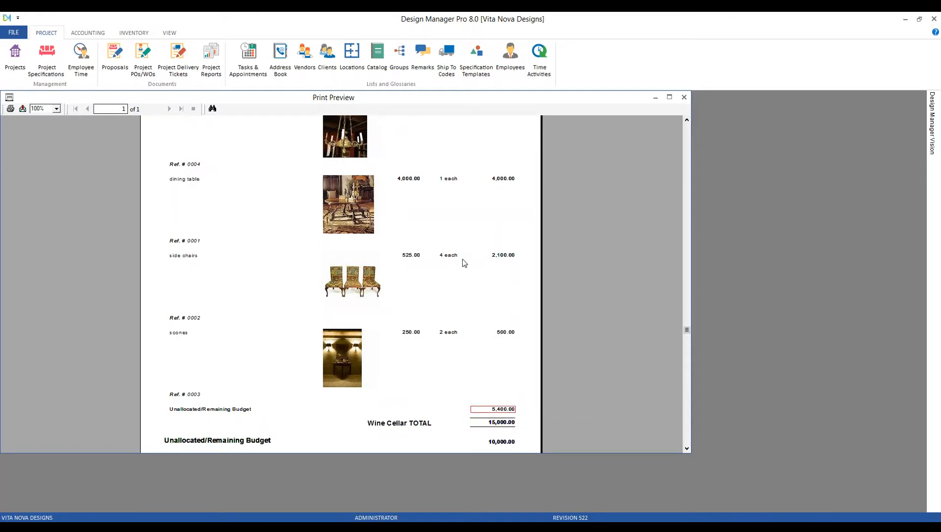
scroll(462, 271, "down", 2)
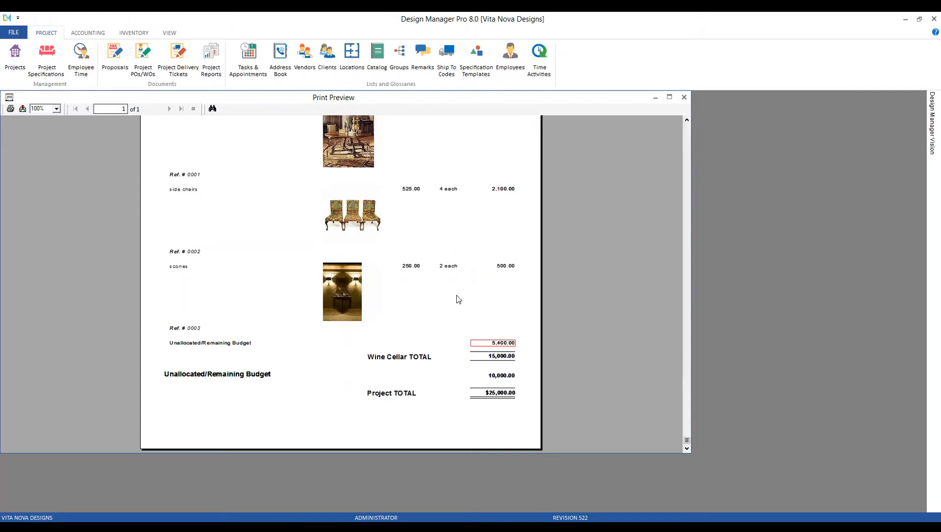
left_click(496, 376)
left_click(497, 361)
left_click(500, 393)
left_click(502, 377)
scroll(560, 239, "up", 5)
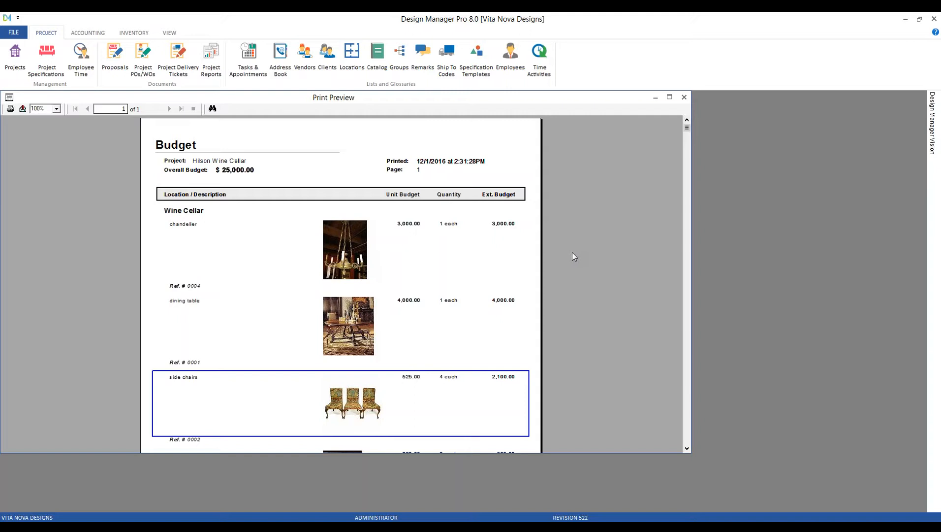
left_click(688, 98)
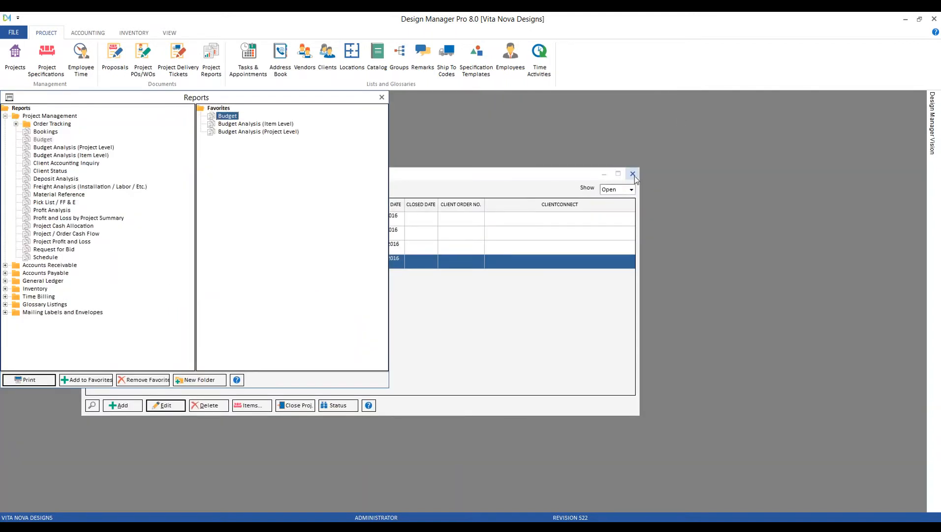
Step: Minimize the projects list and open the options for the Budget Analysis (Item Level) report
left_click(604, 174)
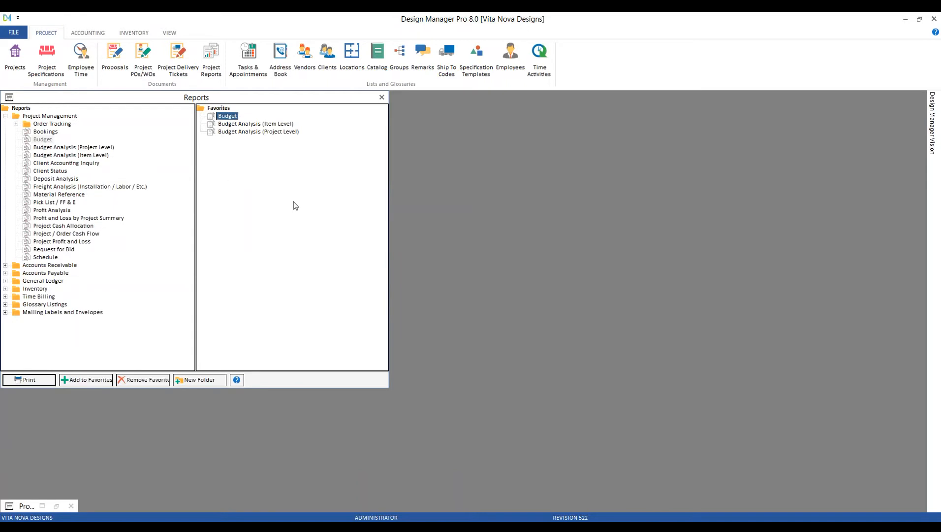
left_click(237, 131)
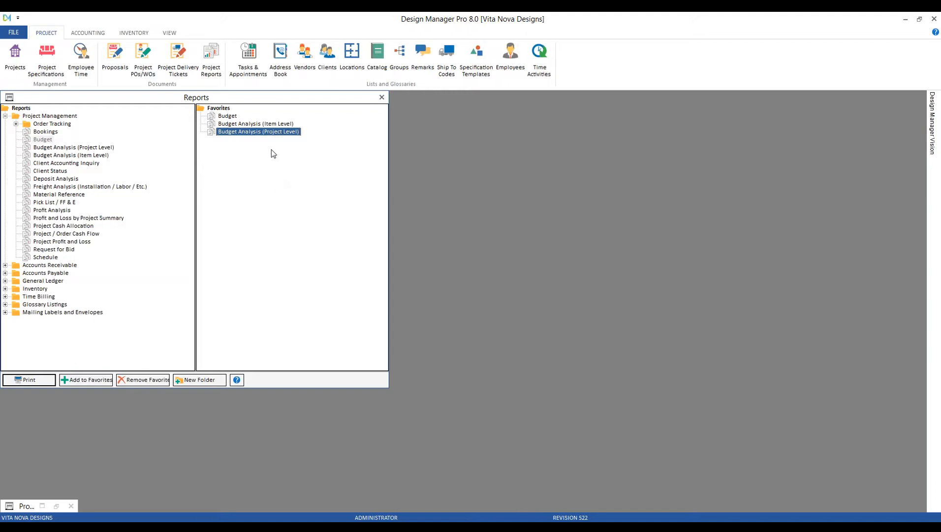
left_click(256, 123)
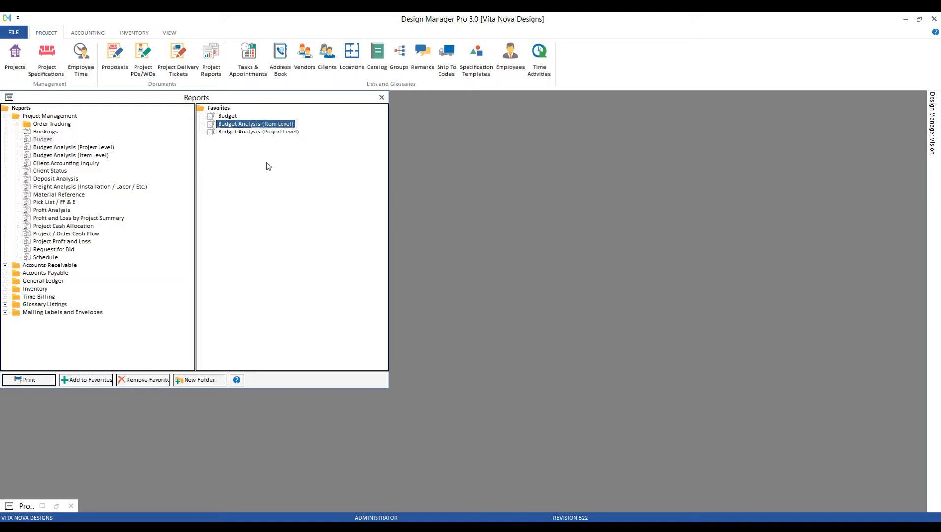
double_click(262, 126)
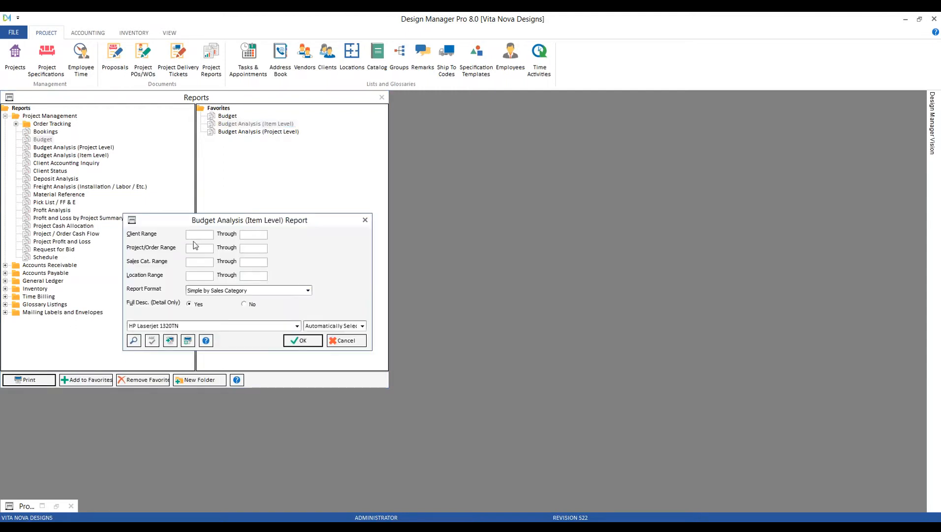
Step: Limit the item-level budget analysis to the project range HIL02 through HIL02
key("Tab")
type("HI02")
key("Tab")
key("shift+Tab")
key("BackSpace")
key("BackSpace")
type("L02")
key("Tab")
type("HIL02")
Step: Run the budget analysis in the Location Summary format, review the Wine Cellar budget variances, and close the preview
left_click(299, 294)
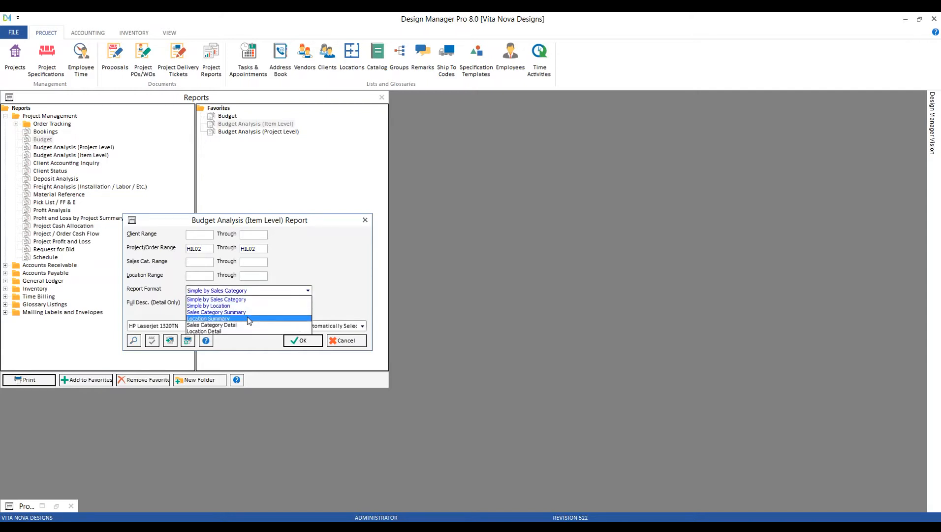
left_click(248, 318)
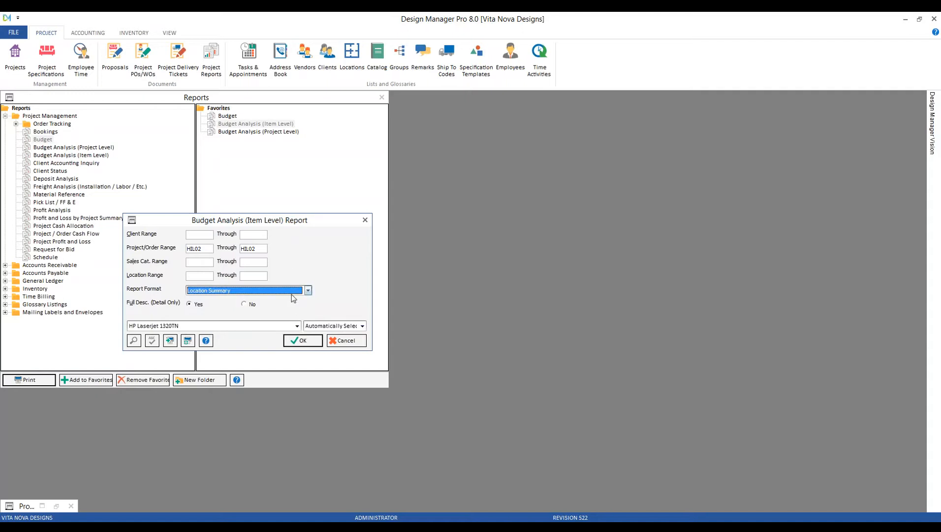
left_click(311, 345)
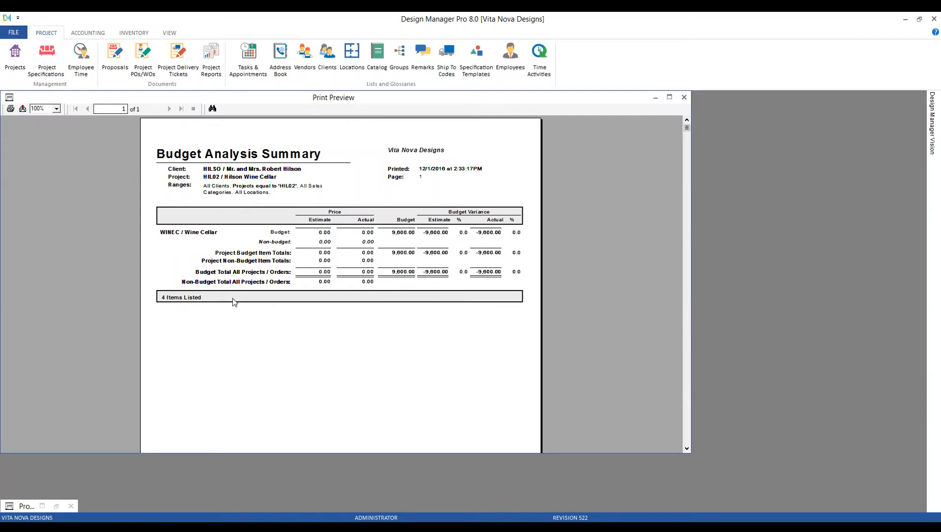
left_click(683, 97)
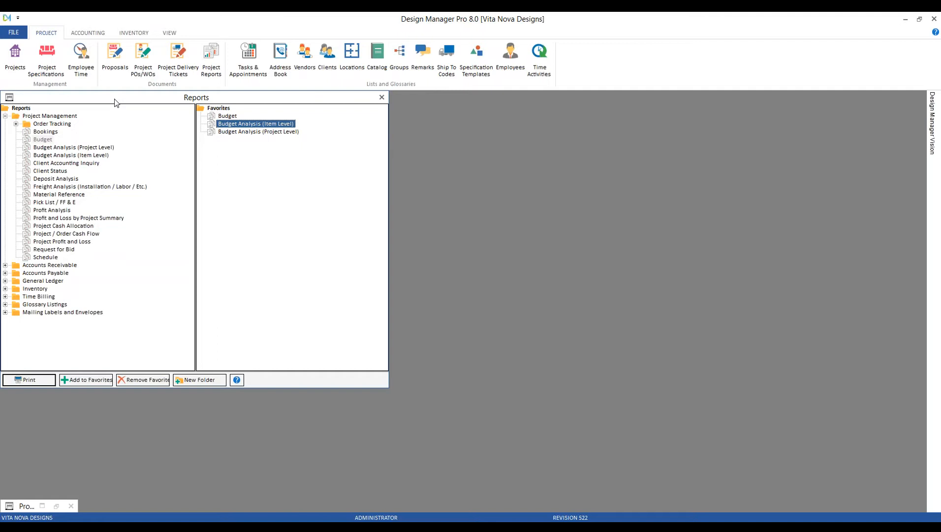
Step: Open the project specifications and load the items of project HIL02
left_click(47, 59)
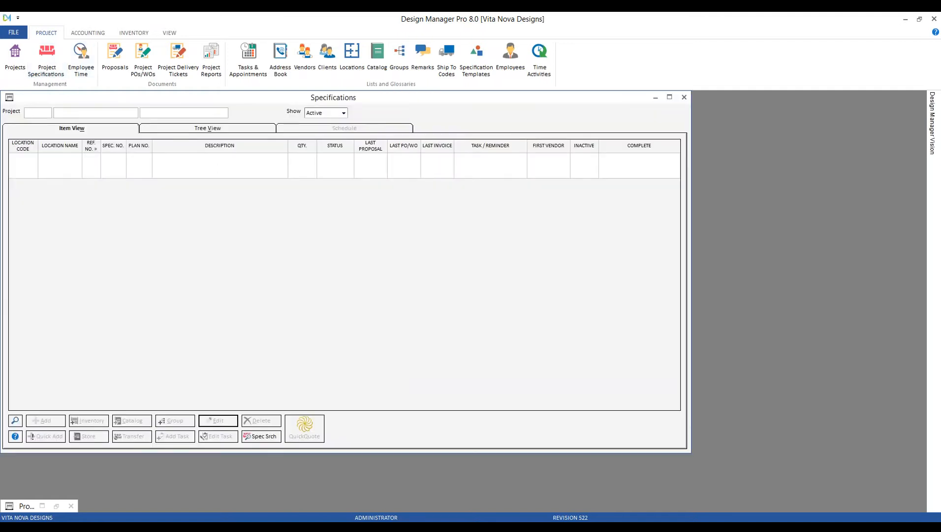
type("HIL02")
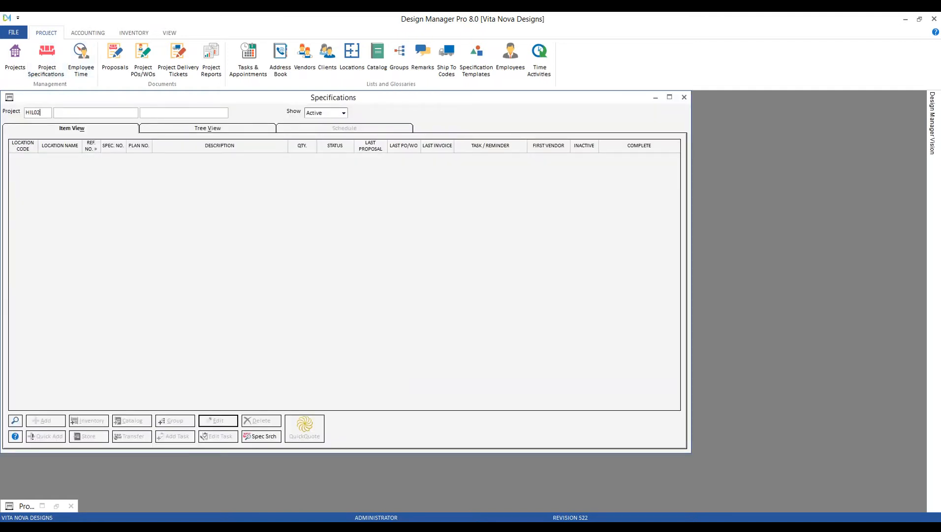
key("Tab")
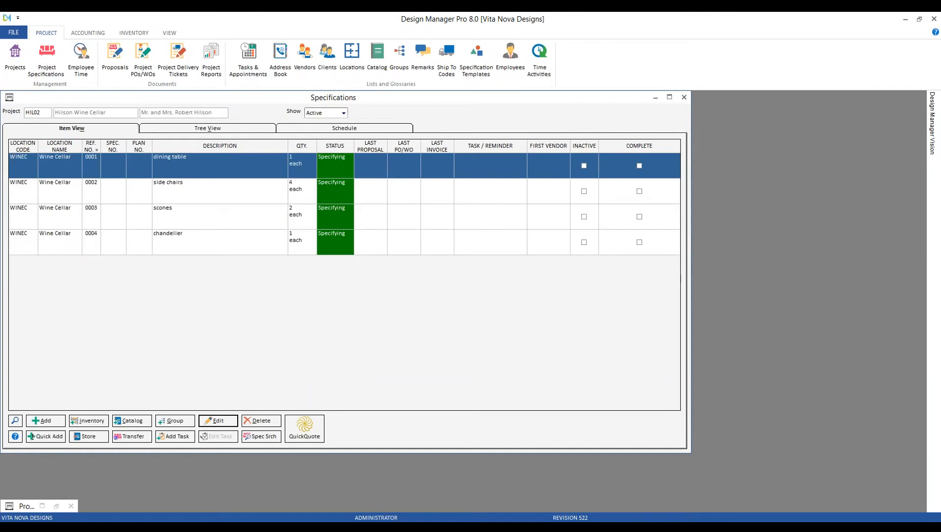
Step: Set the dining table component's unit cost to 2,400 and its freight cost to 150, and save the component
double_click(205, 164)
left_click(384, 244)
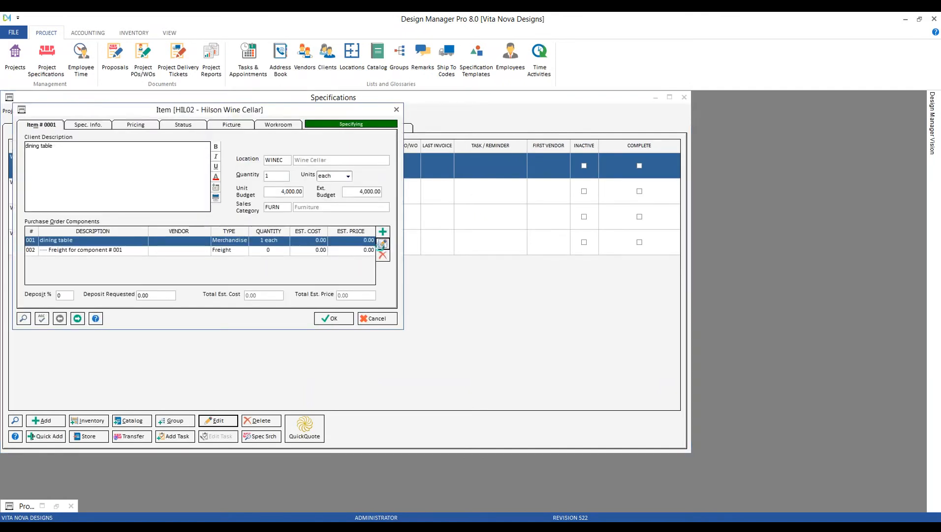
left_click(82, 245)
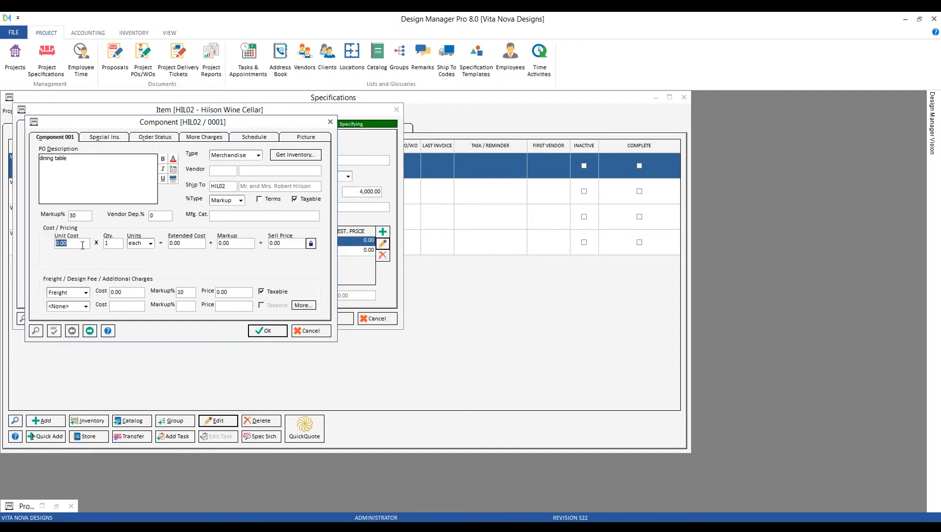
type("2400")
key("Tab")
left_click(132, 293)
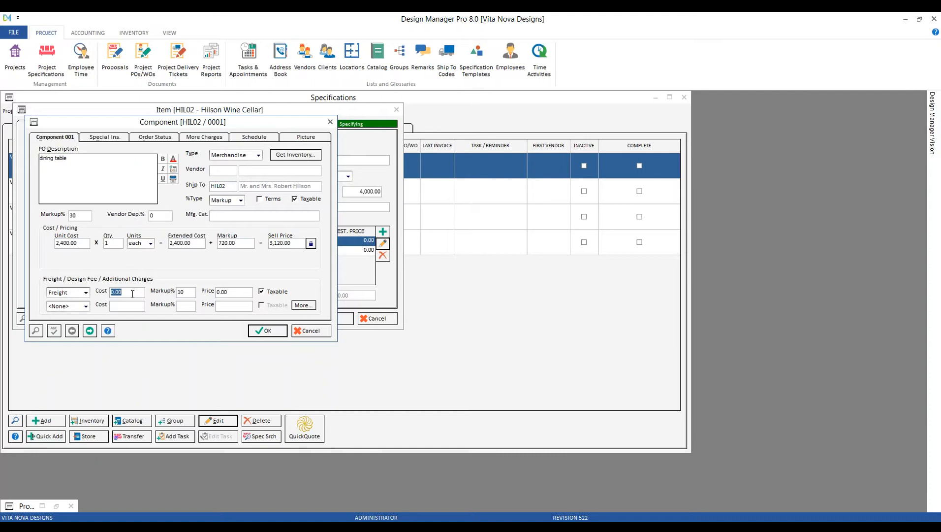
type("15")
left_click(267, 330)
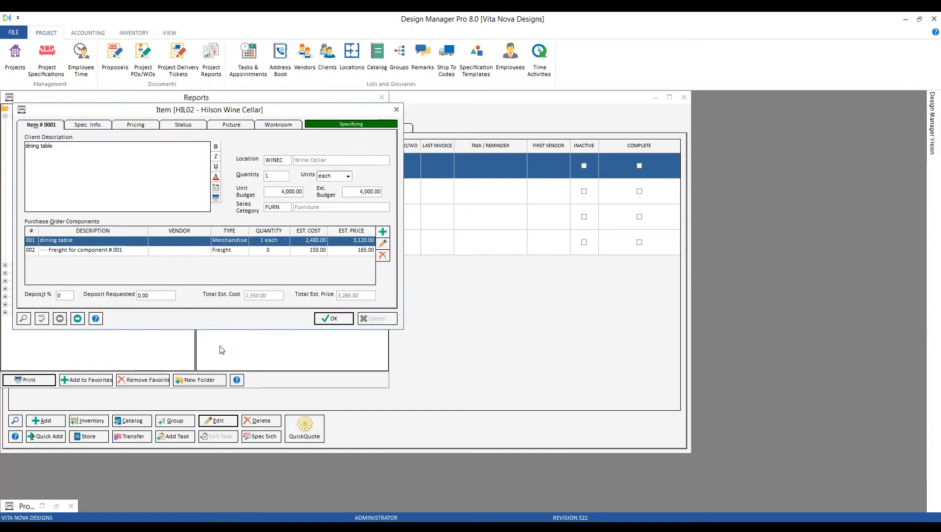
Step: Go to the side chairs item and set its component's unit cost to 450 and freight cost to 50, saving the component
left_click(81, 319)
left_click(383, 243)
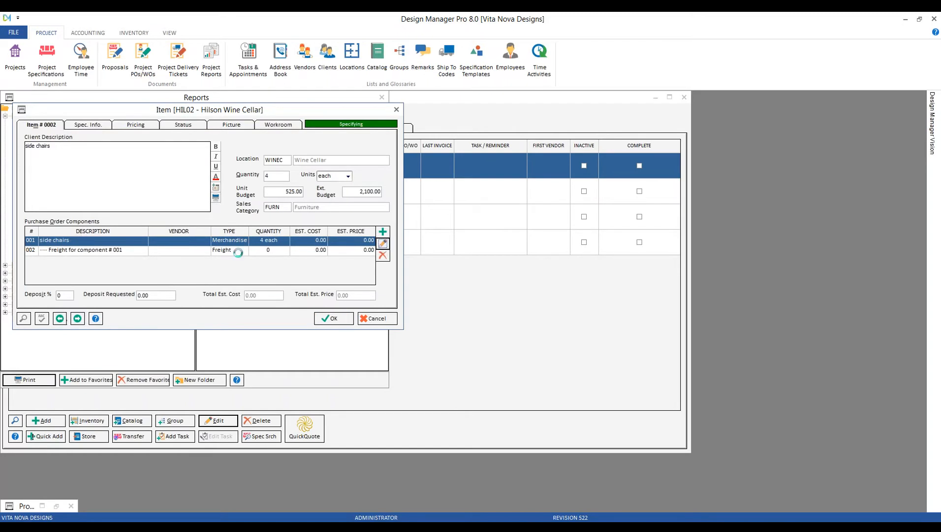
left_click(95, 255)
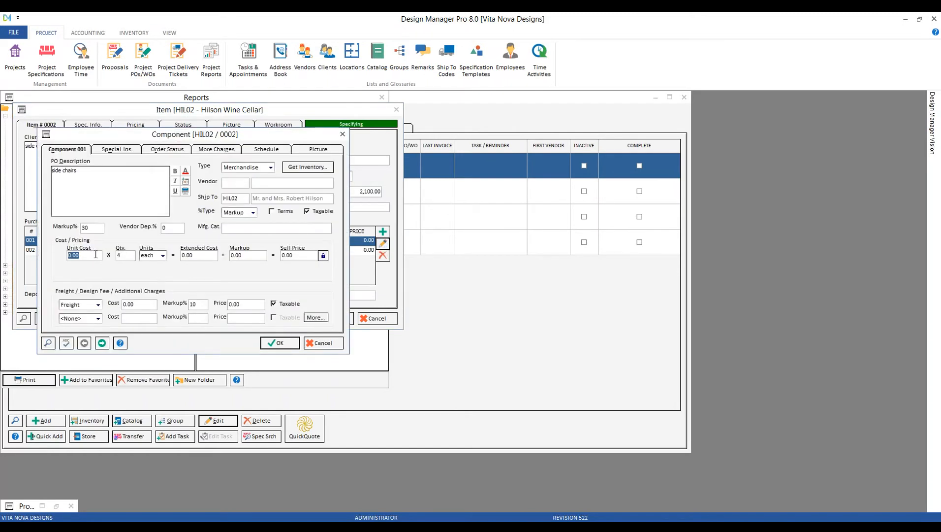
type("450")
left_click(144, 304)
type("50")
left_click(272, 343)
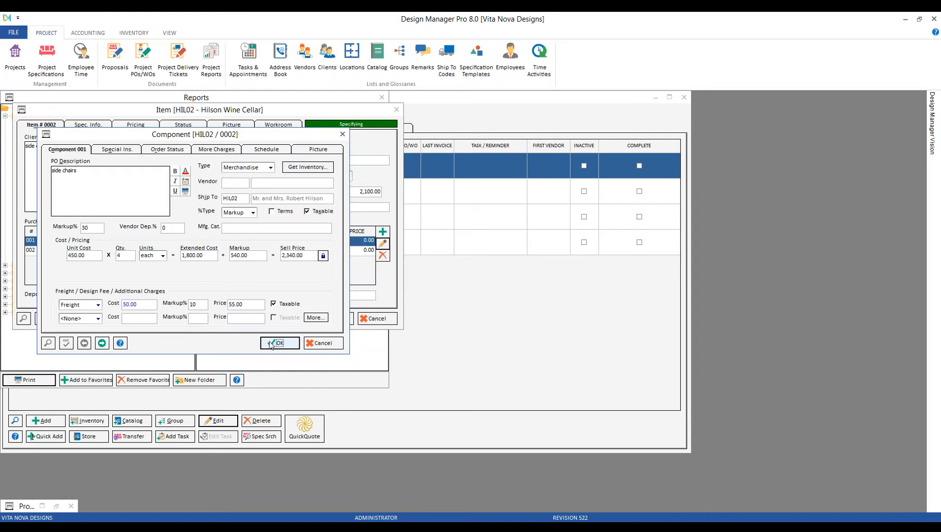
Step: Move on to the scones item and give its component a unit cost of 85 and a freight cost of 20, saving the component
left_click(77, 318)
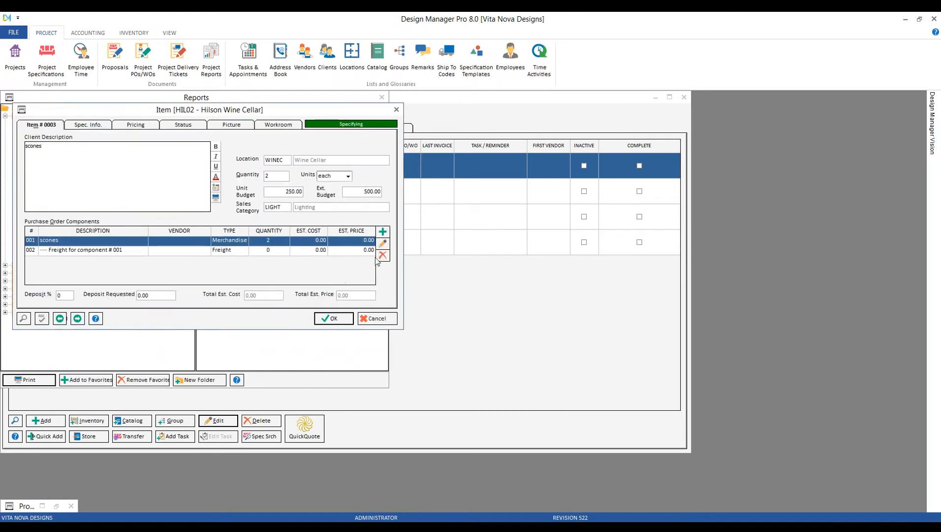
left_click(382, 244)
left_click(104, 266)
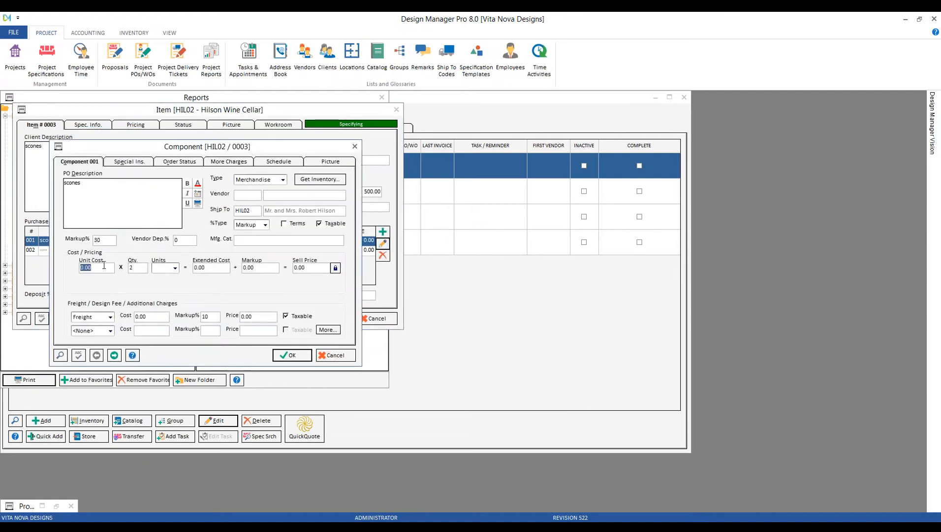
type("85")
left_click(152, 315)
type("20")
left_click(292, 355)
Step: Advance to the chandelier item, enter a unit cost of 1,400 and a freight cost of 100 for its component, and save the component
left_click(78, 318)
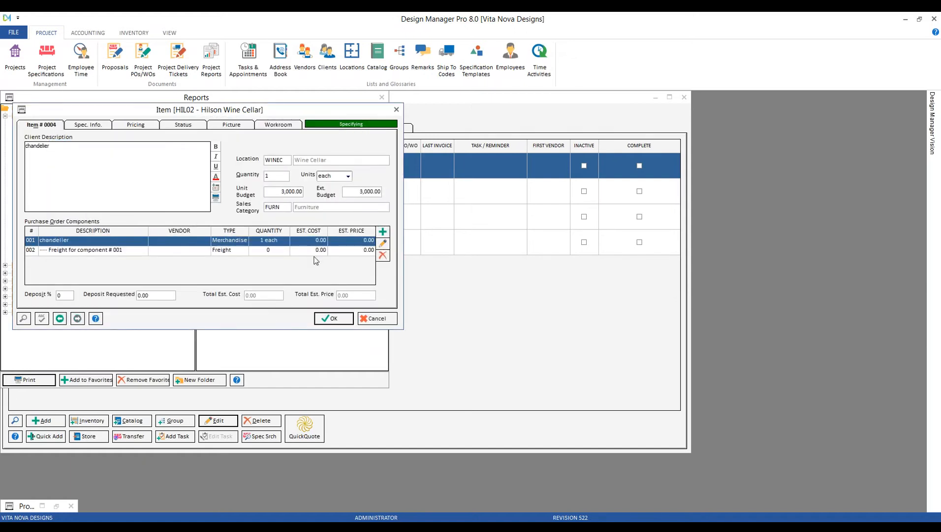
left_click(383, 243)
left_click(116, 280)
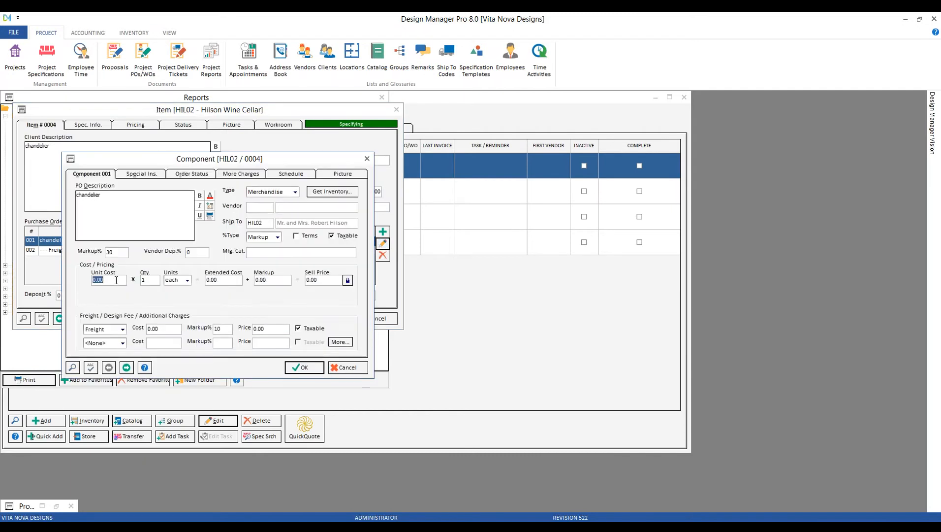
type("1400")
double_click(161, 329)
type("100")
left_click(304, 367)
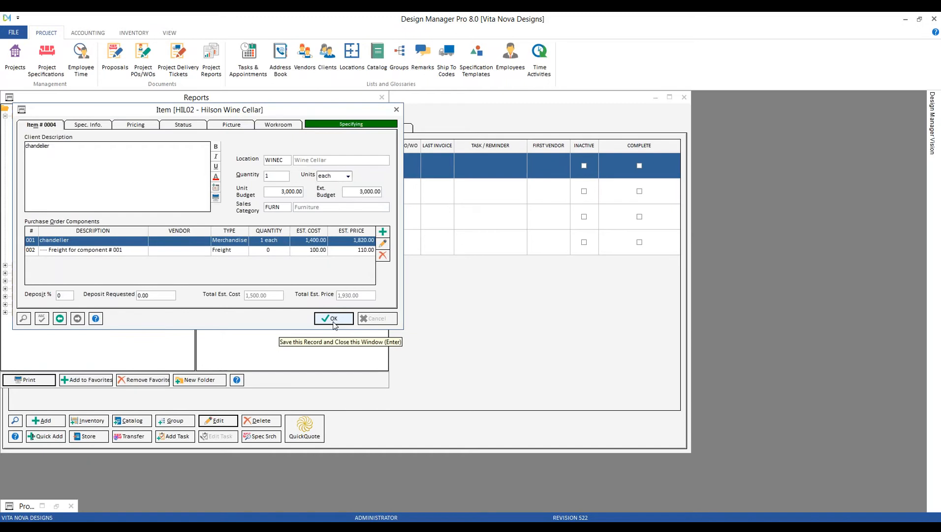
Step: Save the chandelier item and view the item-level budget analysis report for project HIL02 in Location Detail format
left_click(333, 319)
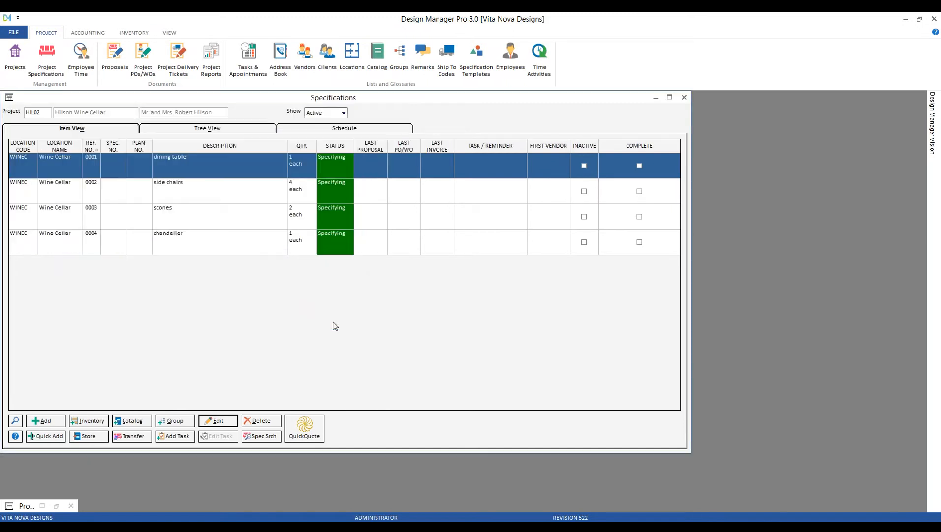
left_click(657, 100)
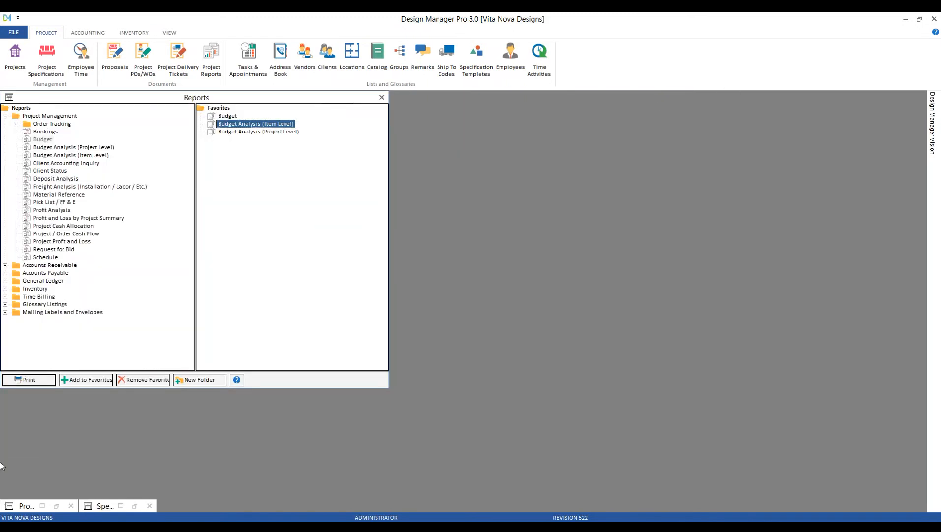
double_click(266, 124)
left_click(152, 198)
type("HIL")
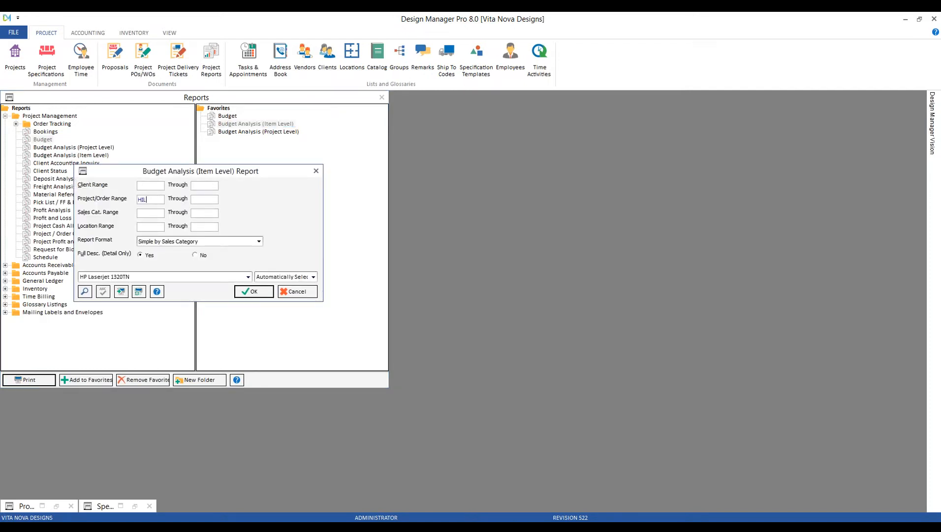
type("02")
key("Tab")
left_click(231, 242)
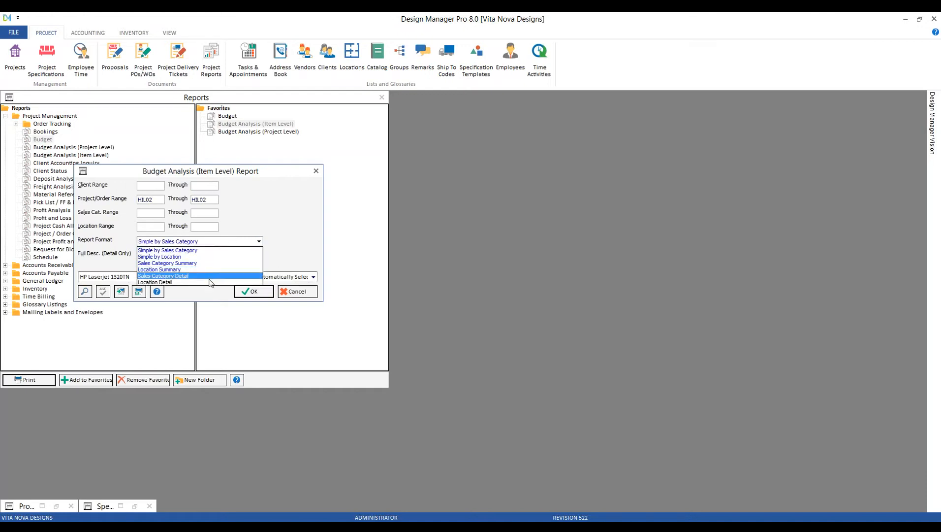
left_click(214, 282)
left_click(254, 293)
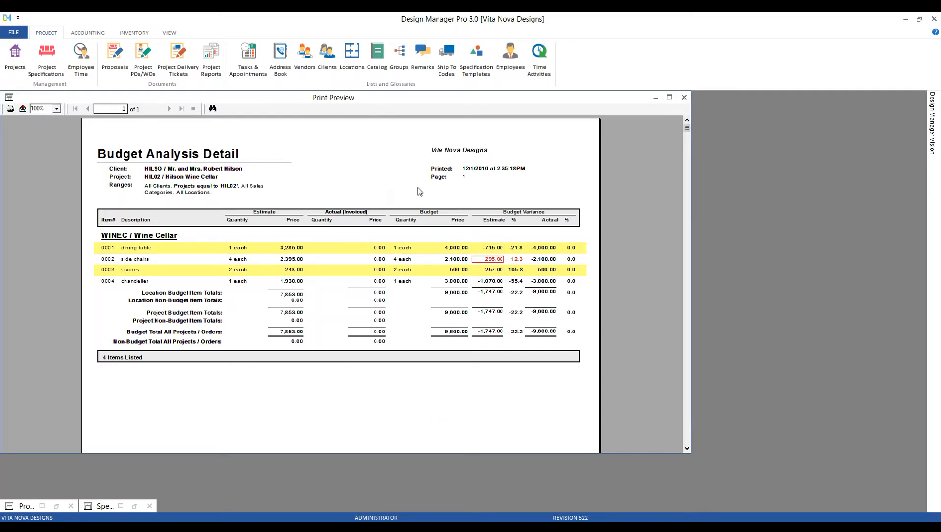
left_click(680, 100)
Step: Run the item-level budget analysis for HIL02 in Location Summary format and examine the estimate, budget and variance
double_click(259, 124)
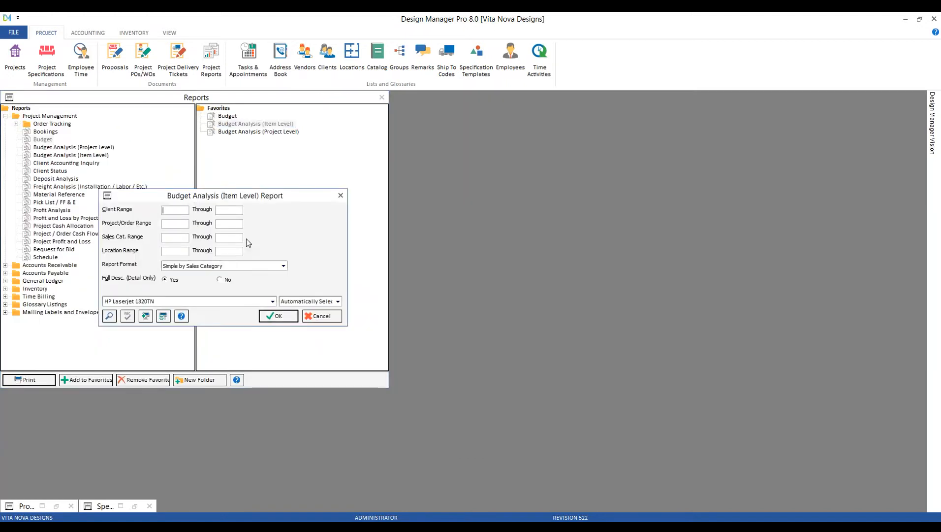
type("HIL02")
key("Tab")
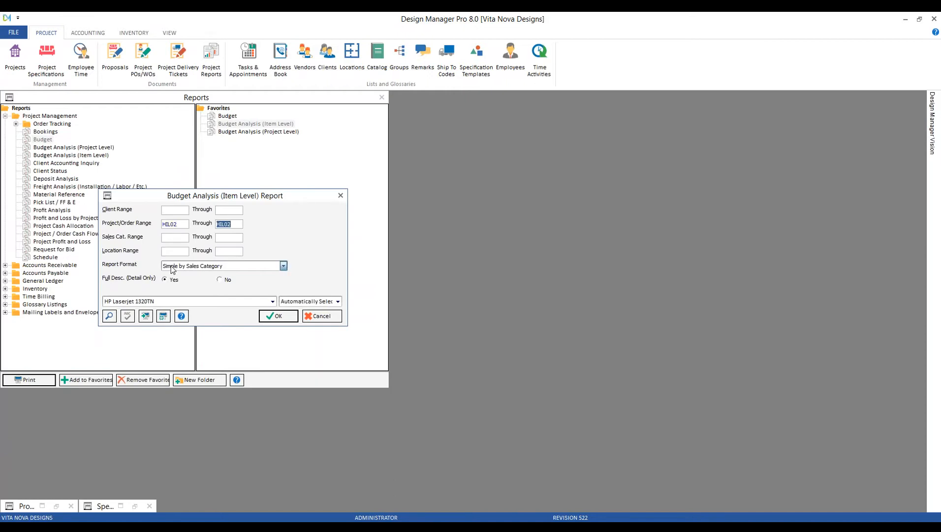
left_click(172, 269)
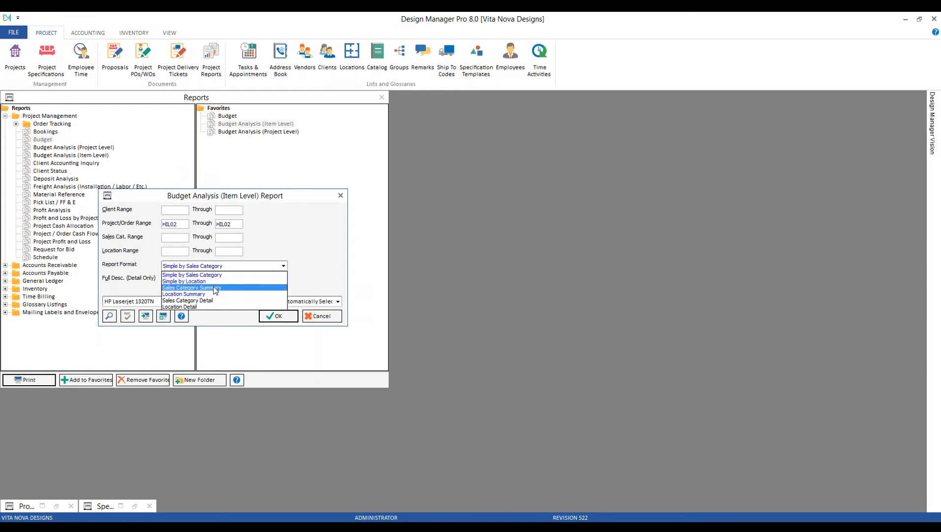
left_click(212, 294)
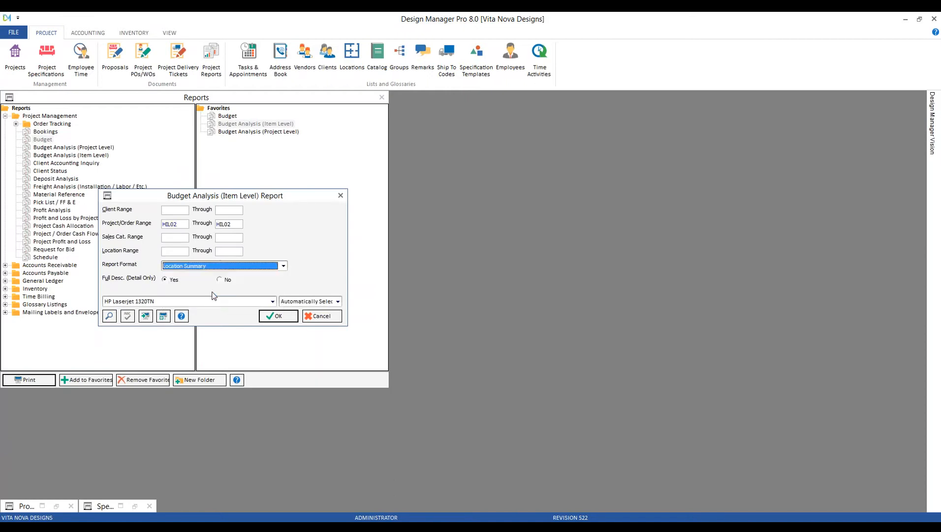
left_click(279, 316)
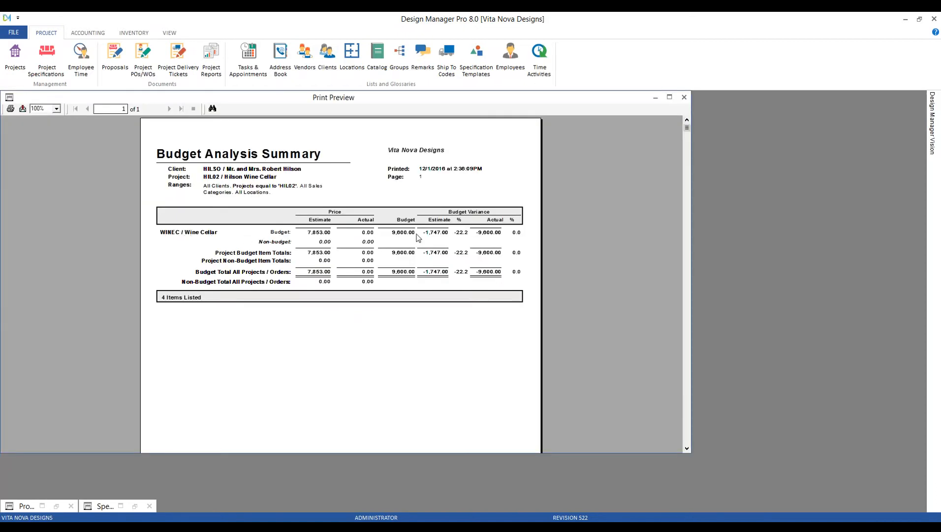
left_click(325, 235)
left_click(406, 232)
left_click(432, 234)
left_click(684, 98)
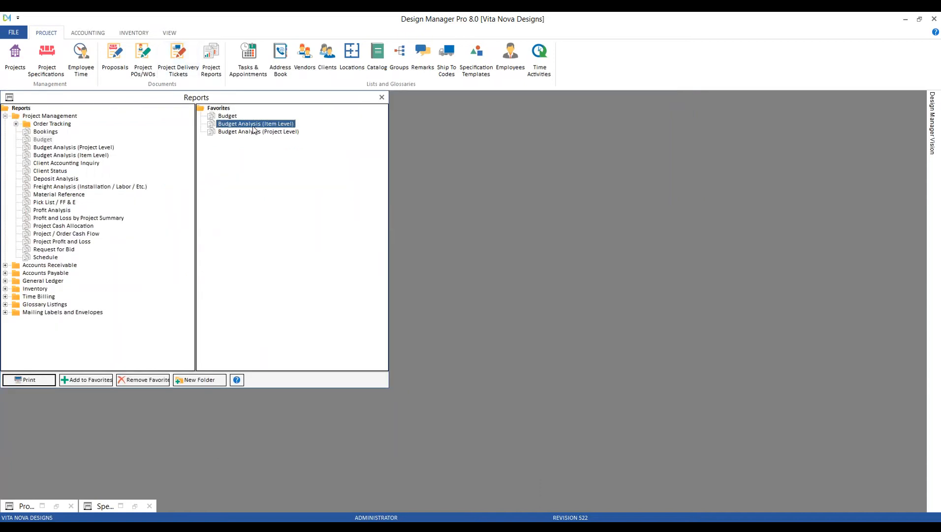
Step: View the item-level budget analysis for project HIL02 in Simple by Location format
double_click(253, 124)
left_click(209, 251)
type("HIL02")
key("Tab")
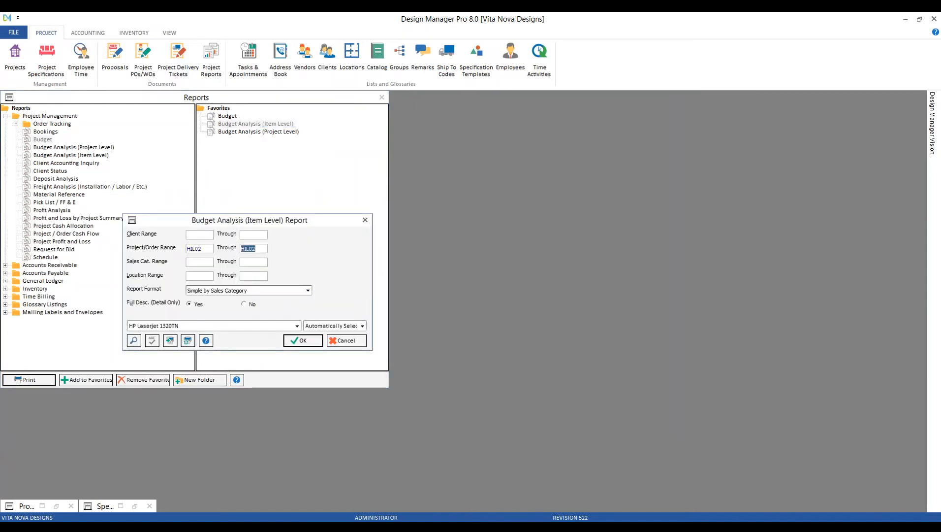
left_click(209, 291)
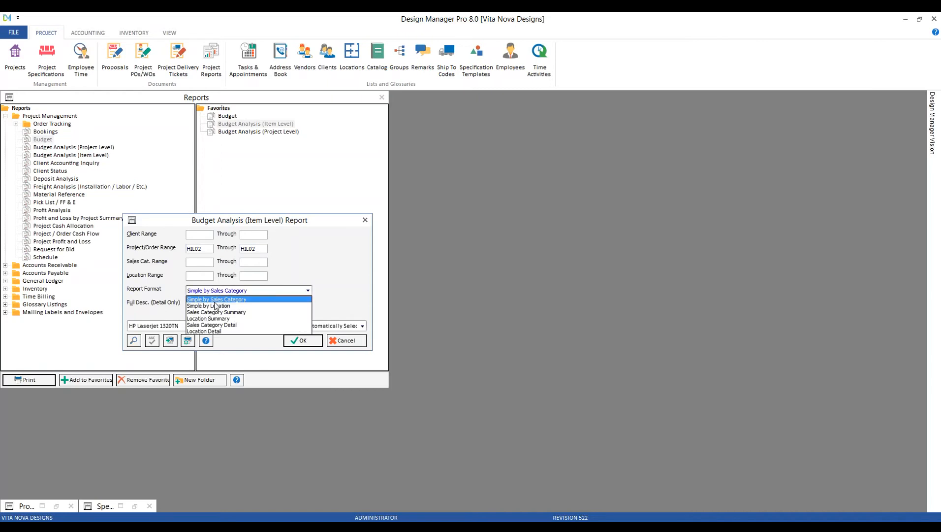
left_click(216, 306)
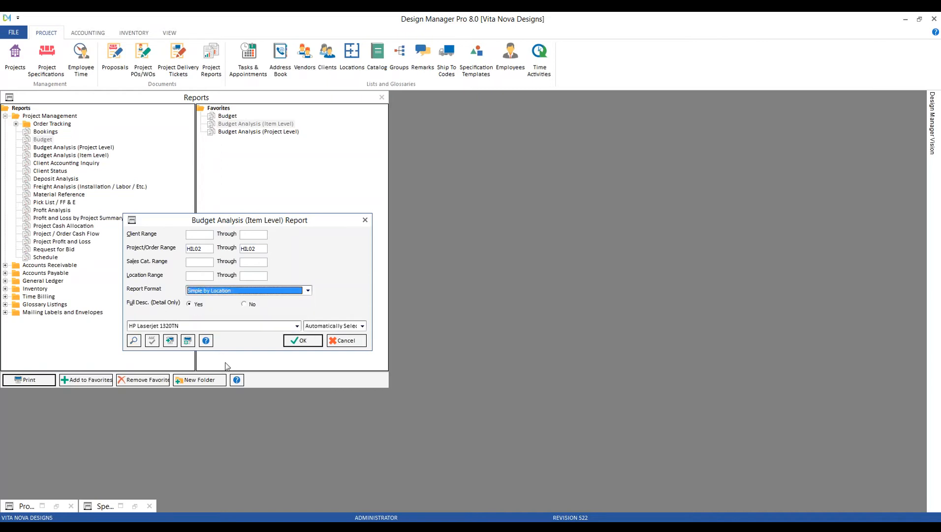
left_click(301, 341)
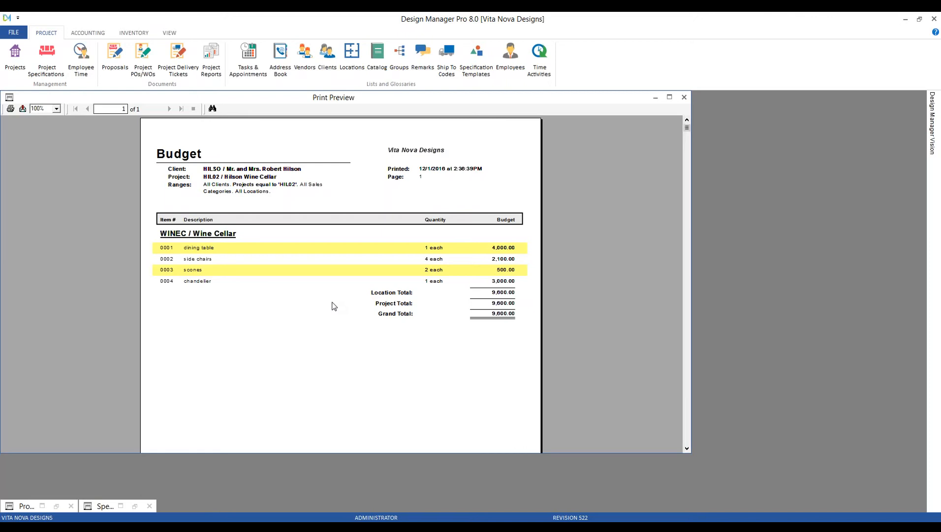
left_click(684, 97)
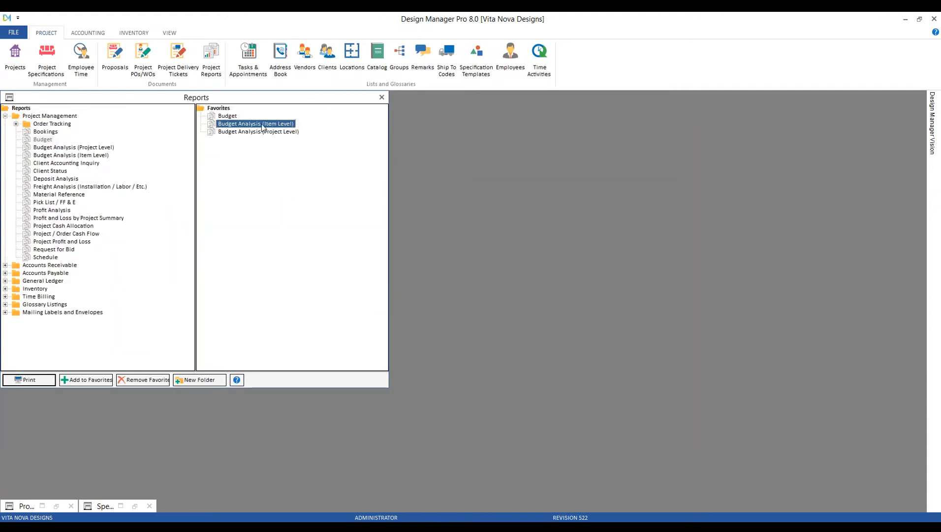
Step: Run the item-level budget analysis for HIL02 in Sales Category Detail format, review the budget totals, and close the reports
double_click(262, 124)
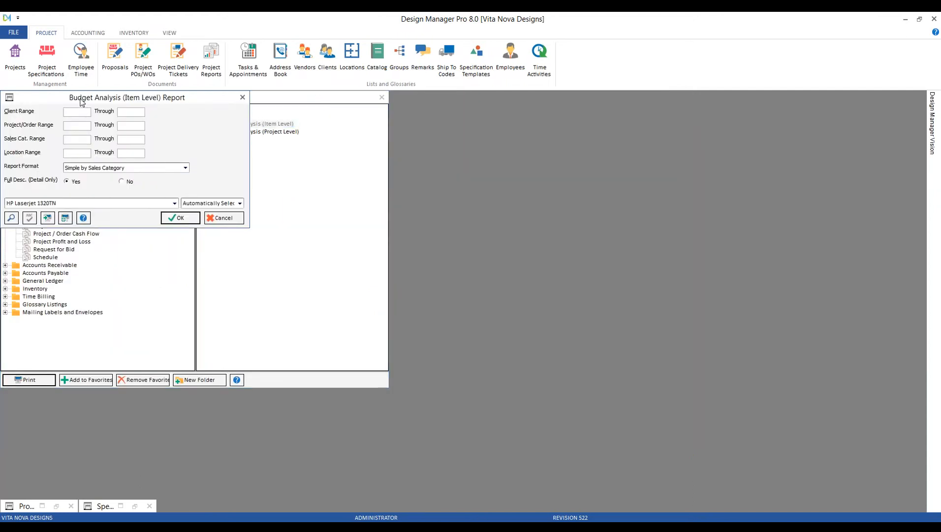
left_click_drag(83, 102, 219, 181)
left_click(210, 205)
type("HI")
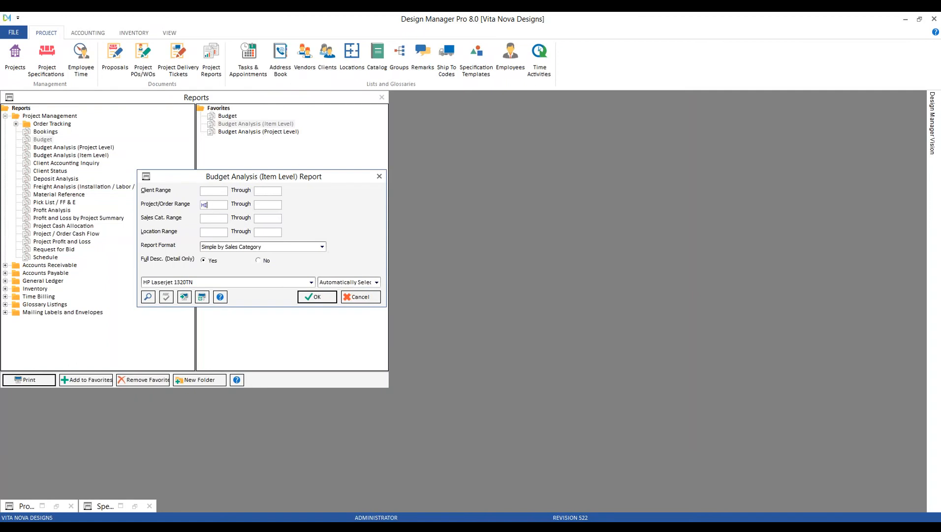
type("L02")
key("Tab")
left_click(288, 249)
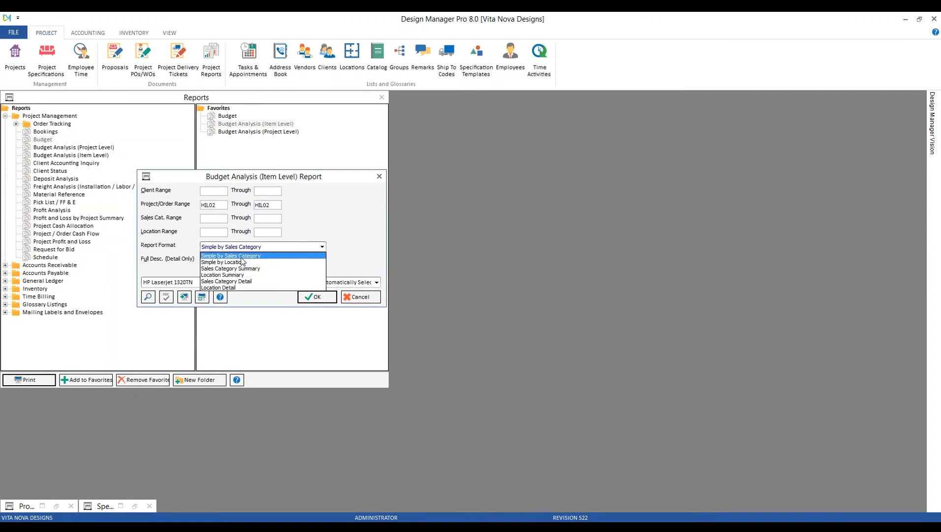
left_click(266, 280)
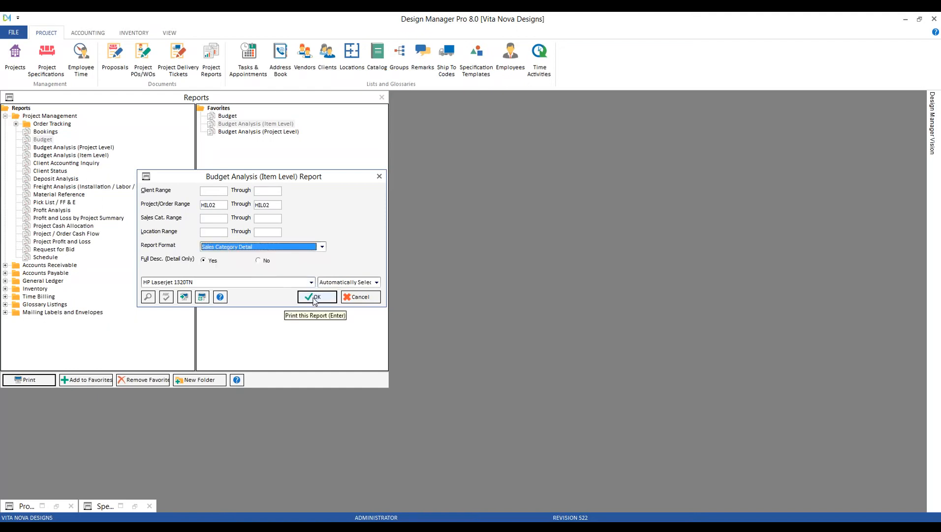
left_click(314, 298)
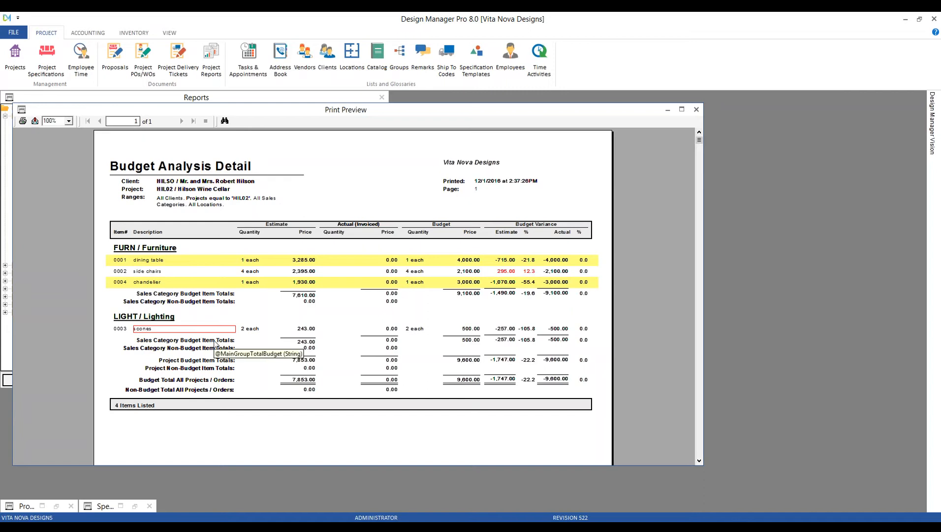
left_click(473, 380)
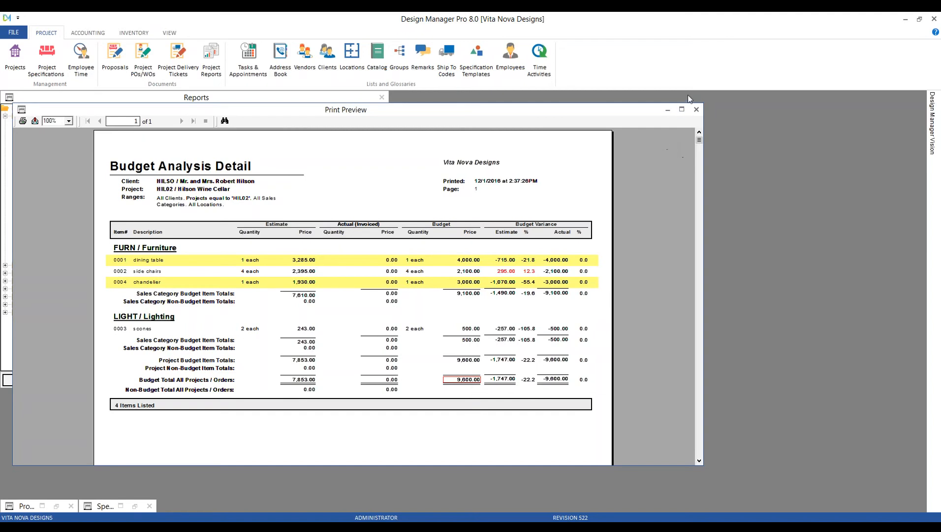
left_click(696, 110)
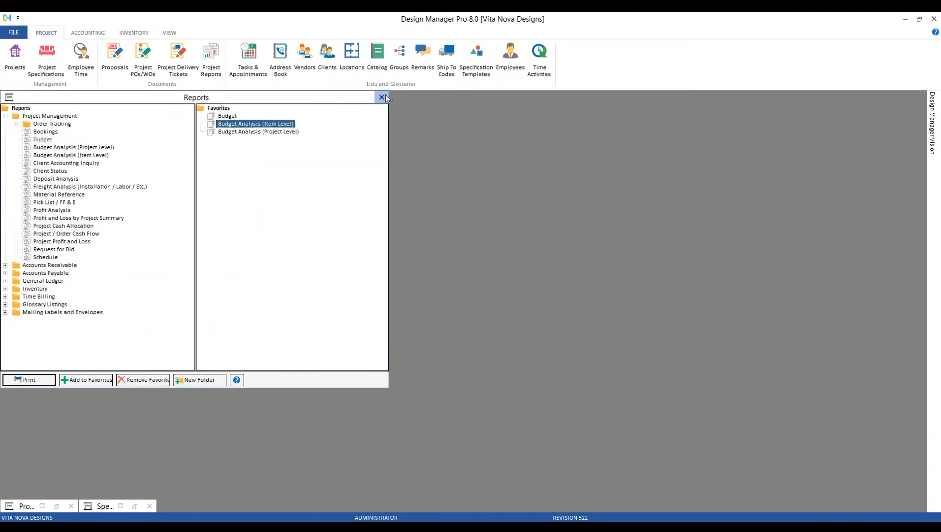
left_click(381, 97)
Step: Create a client invoice for project HIL02 with all not-yet-invoiced items tagged and the description "wine cellar invoice"
left_click(89, 33)
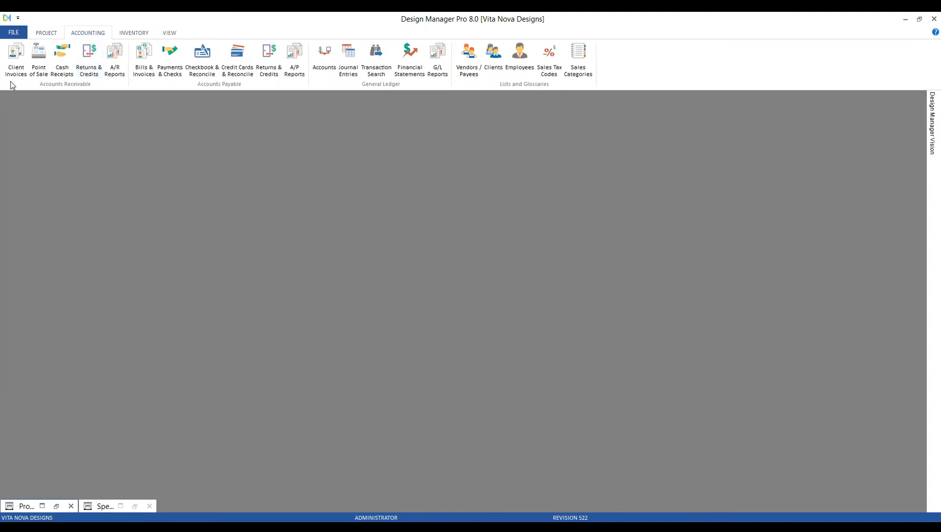
left_click(15, 66)
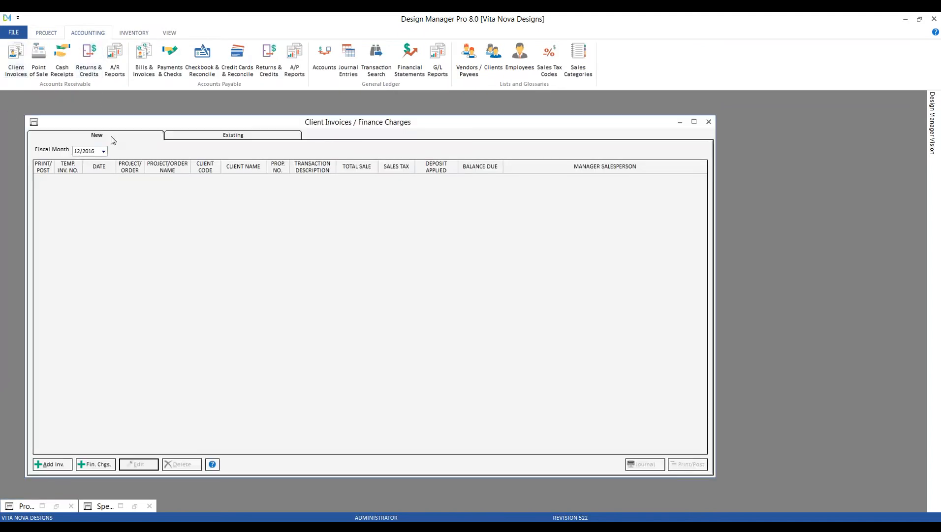
left_click(63, 466)
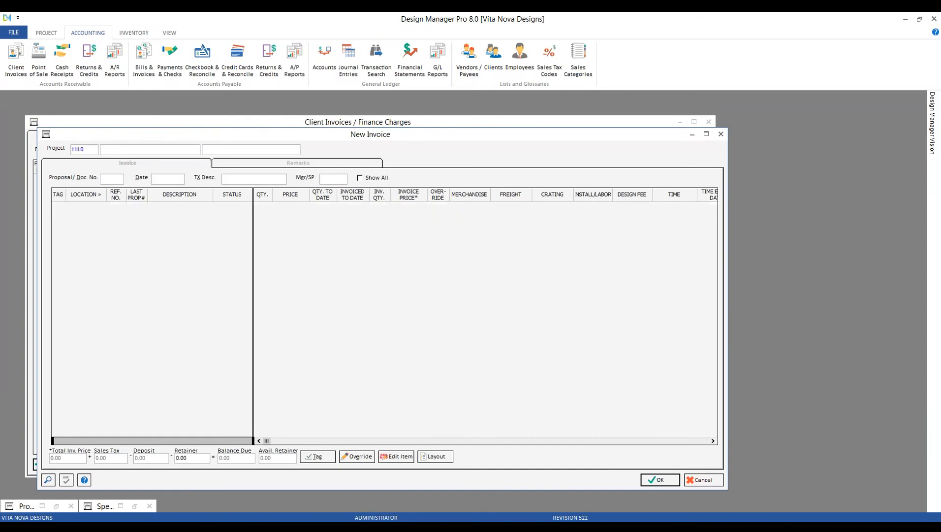
left_click(324, 457)
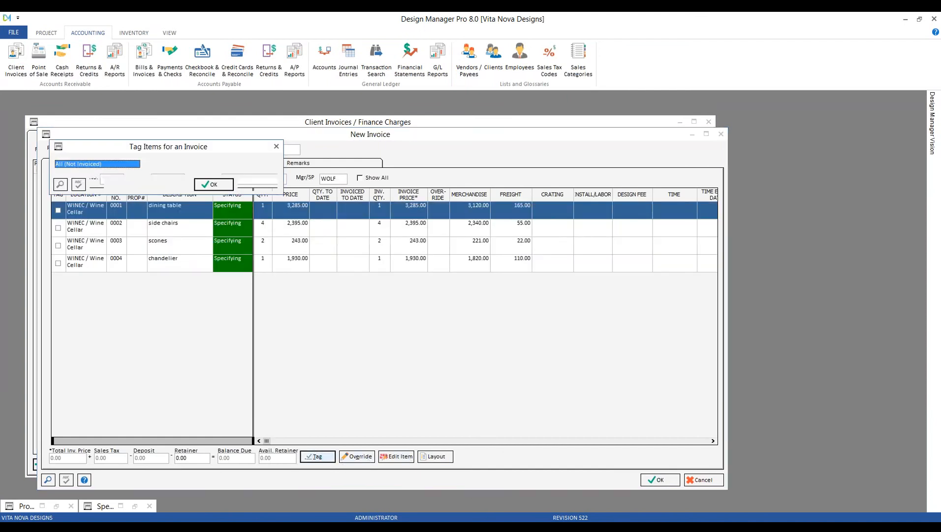
key("Return")
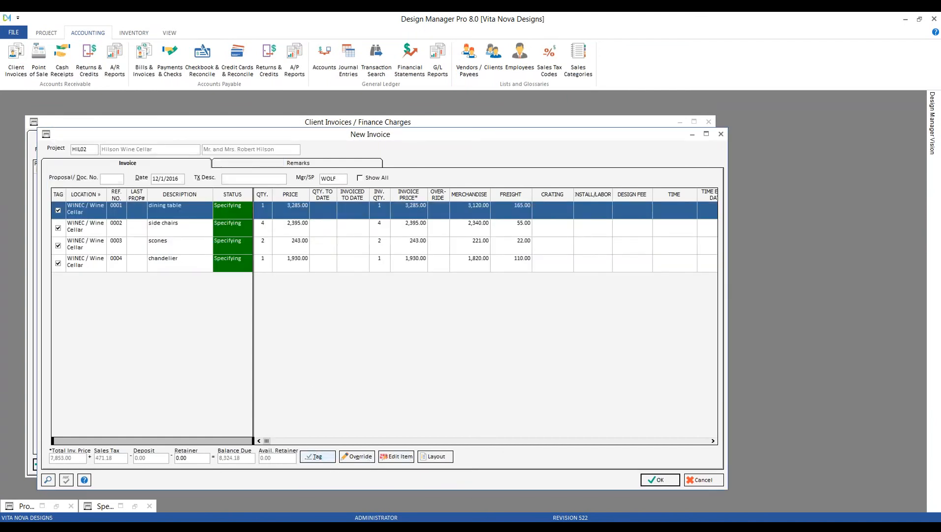
left_click(252, 177)
type("wine cellar invoice")
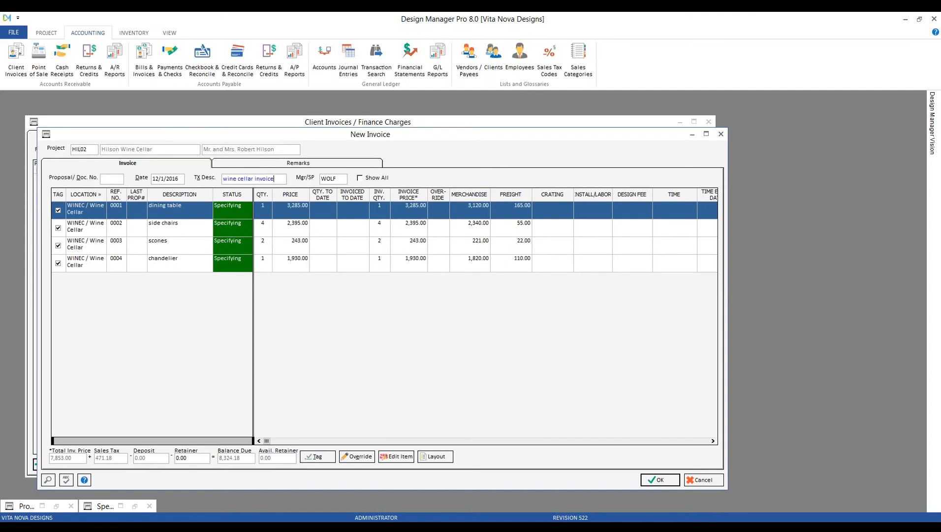
left_click(660, 480)
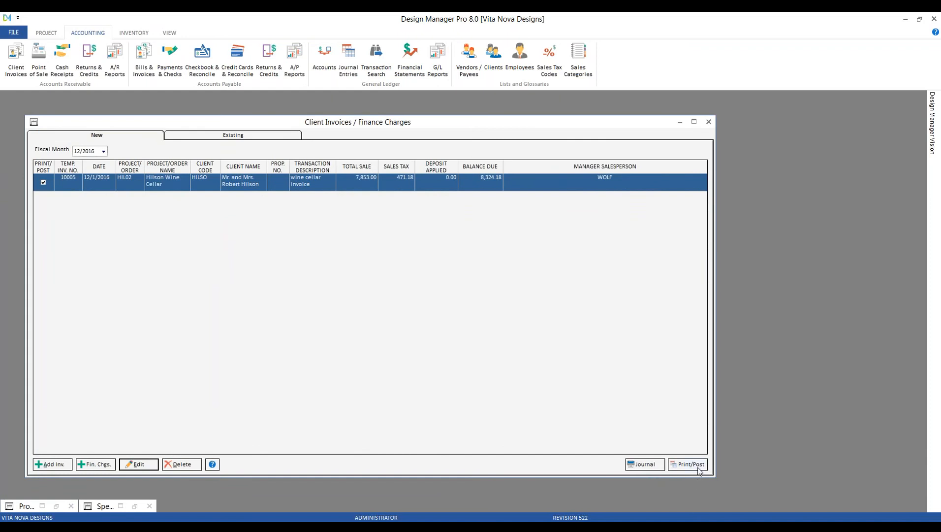
Step: Print and post the wine cellar invoice in Residential style with pictures, and close the client invoices
left_click(699, 466)
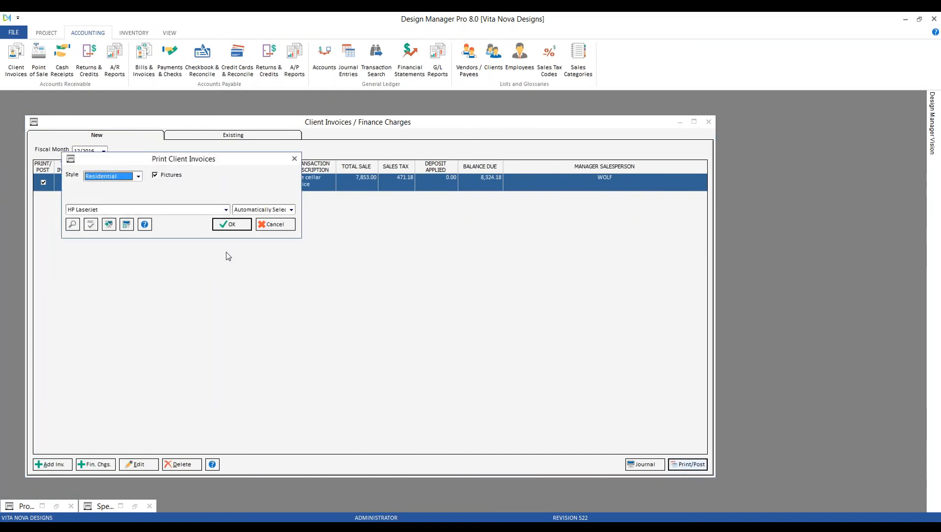
left_click(232, 226)
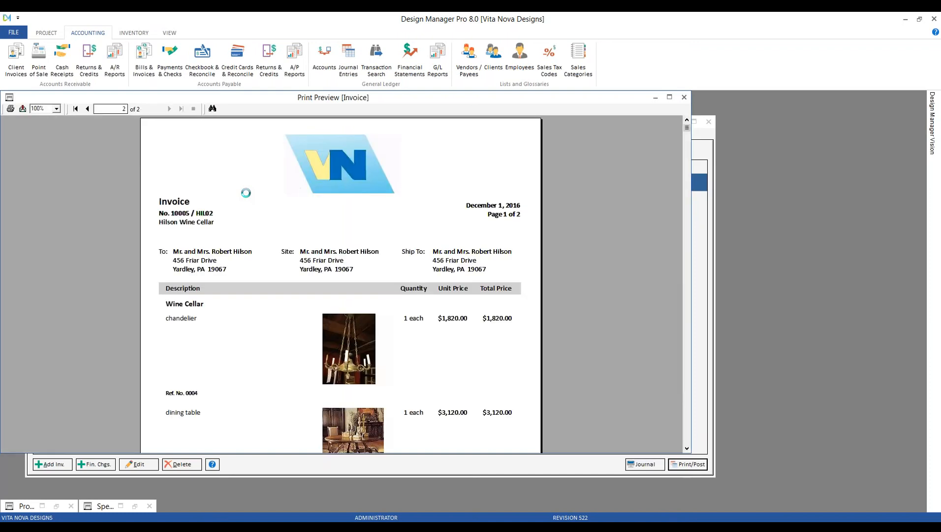
left_click(685, 97)
left_click(452, 296)
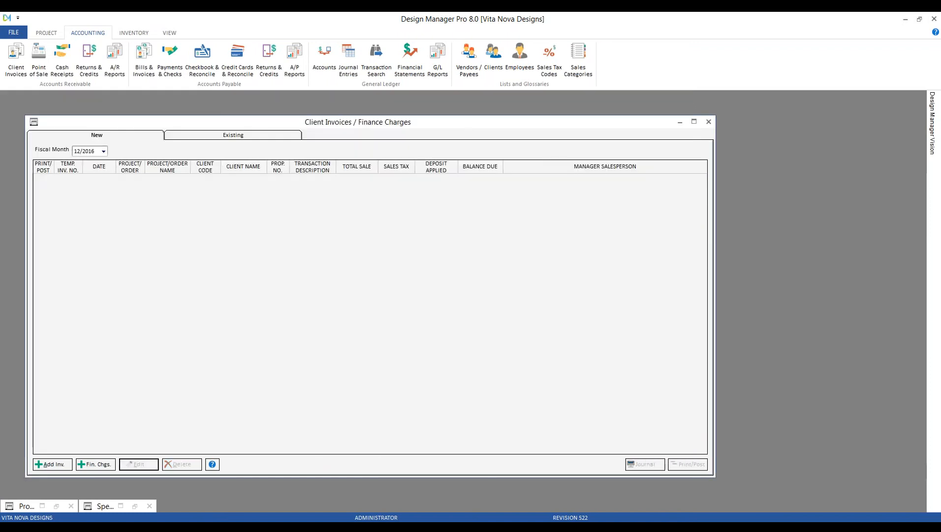
left_click(709, 122)
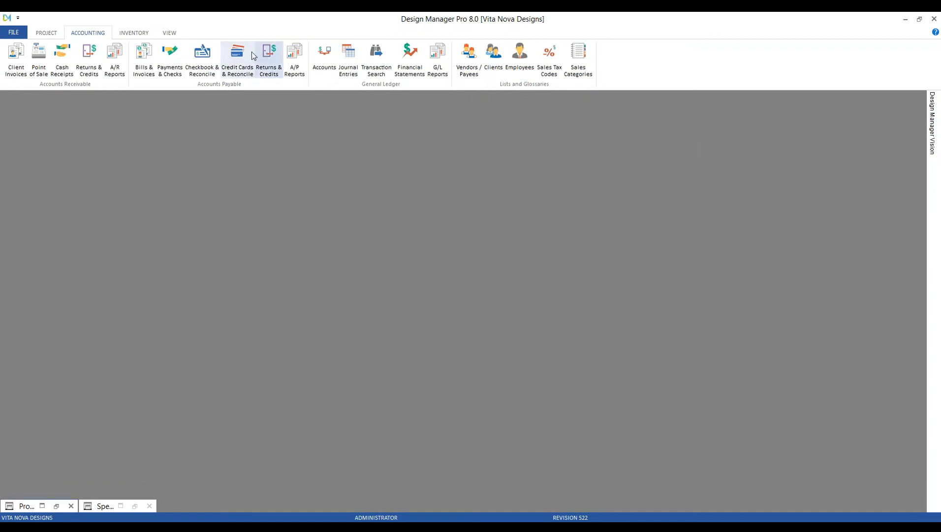
Step: Run the item-level budget analysis for project HIL02 in Location Detail format to compare estimate, invoiced actual and budget prices
left_click(47, 32)
left_click(213, 71)
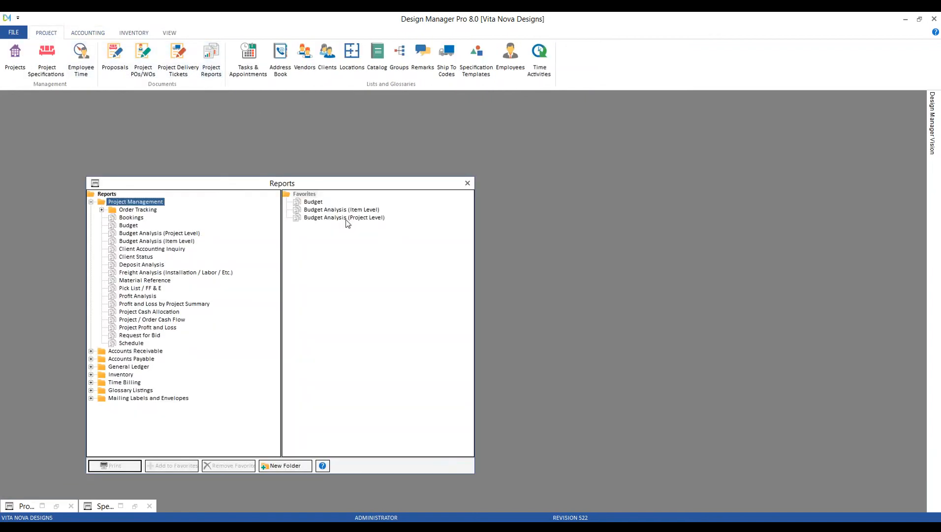
left_click(357, 212)
double_click(357, 211)
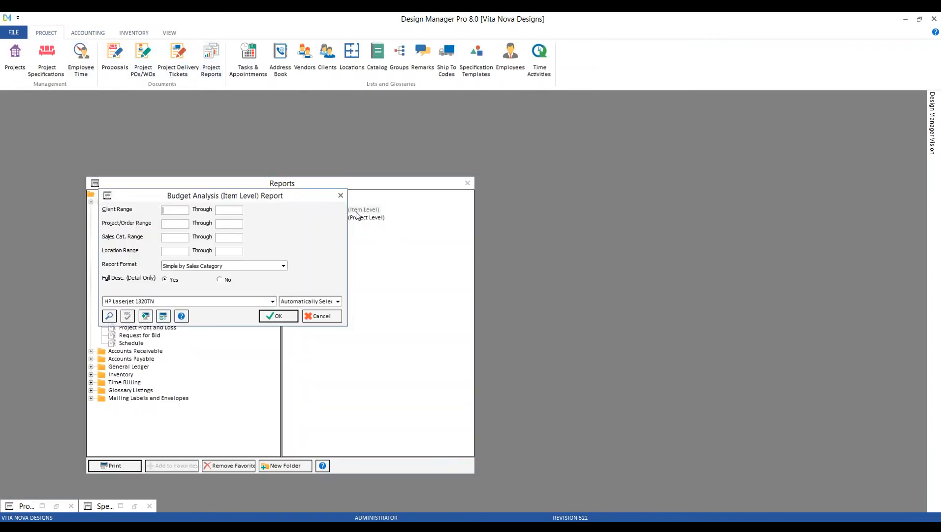
type("HIL02")
key("Tab")
left_click(267, 269)
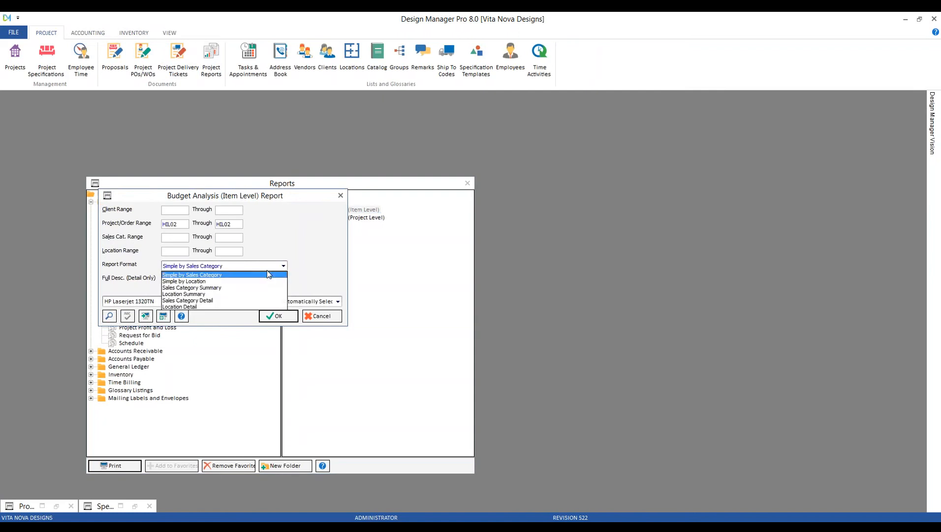
left_click(245, 306)
left_click(278, 316)
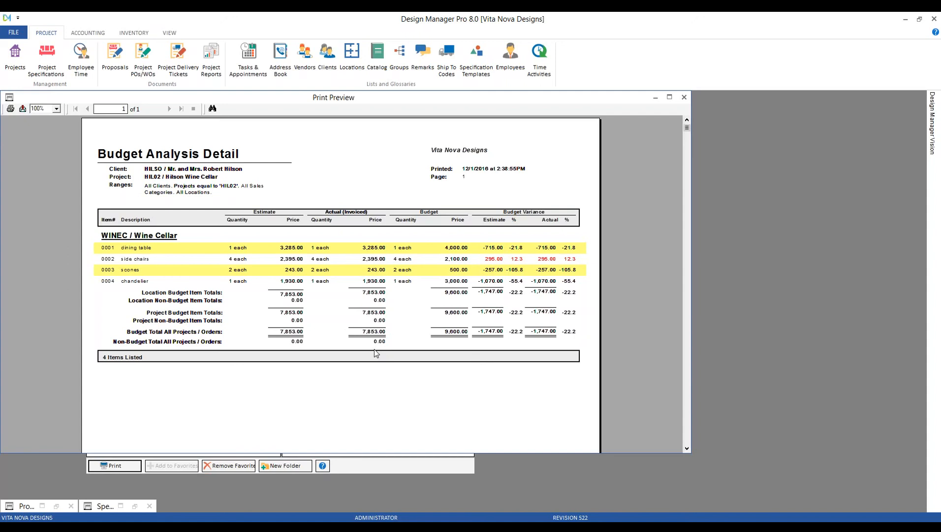
Step: Close the budget analysis preview, the reports list and the remaining minimized project and specifications windows
left_click(684, 97)
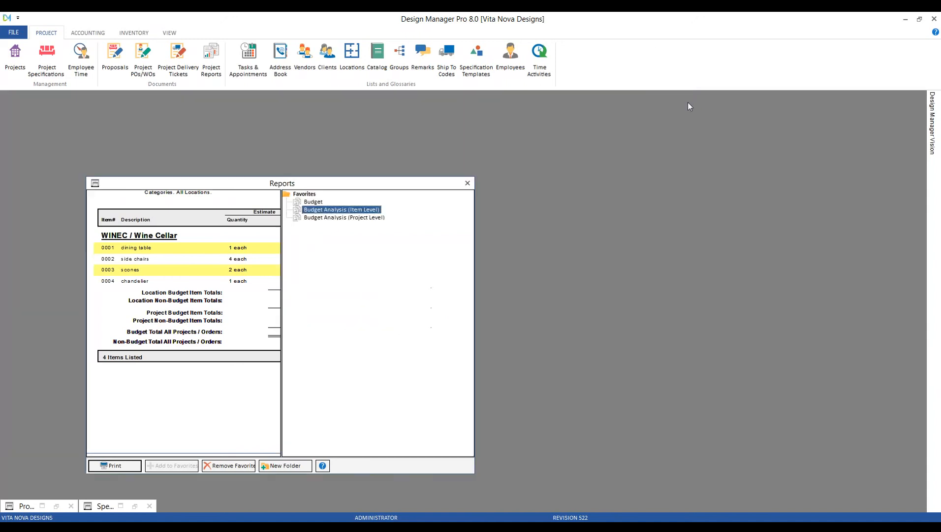
left_click(467, 183)
left_click(149, 505)
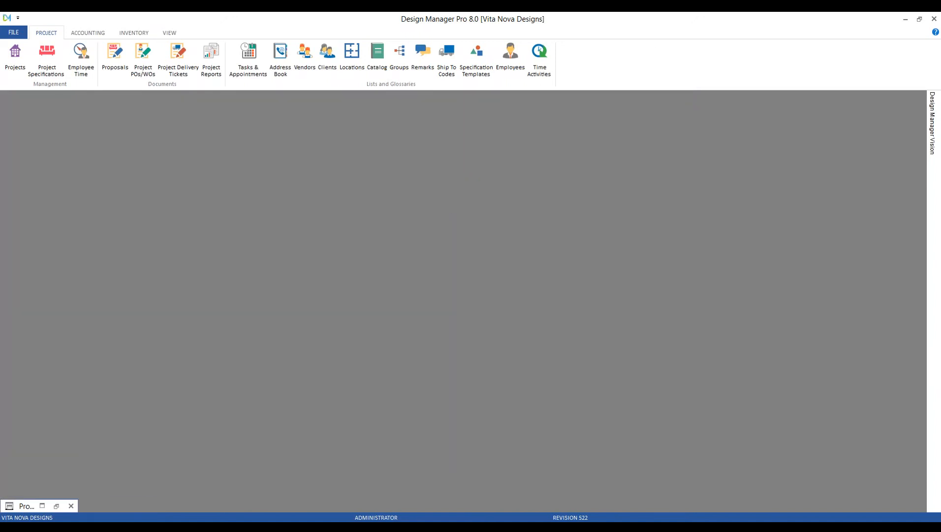
left_click(72, 506)
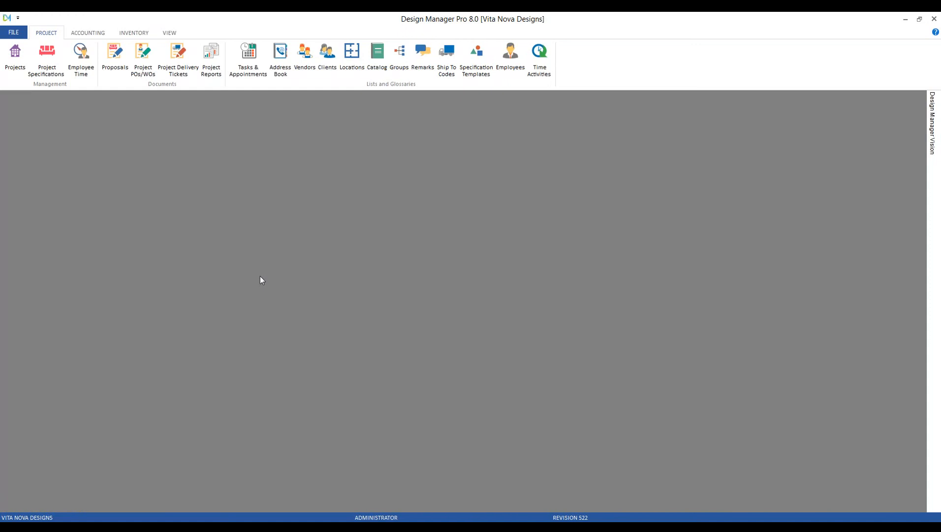